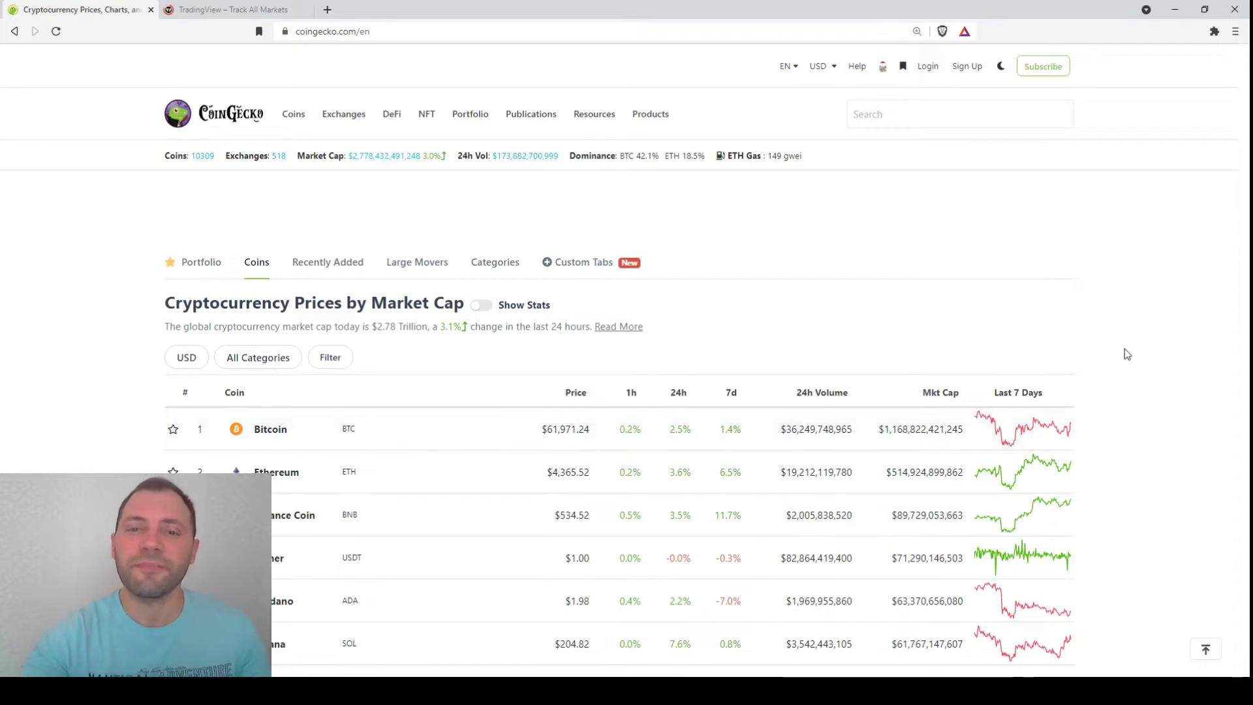
Step: Find Bitcoin in the cryptocurrency list and highlight its current price
scroll(1126, 353, "down", 2)
scroll(661, 313, "down", 1)
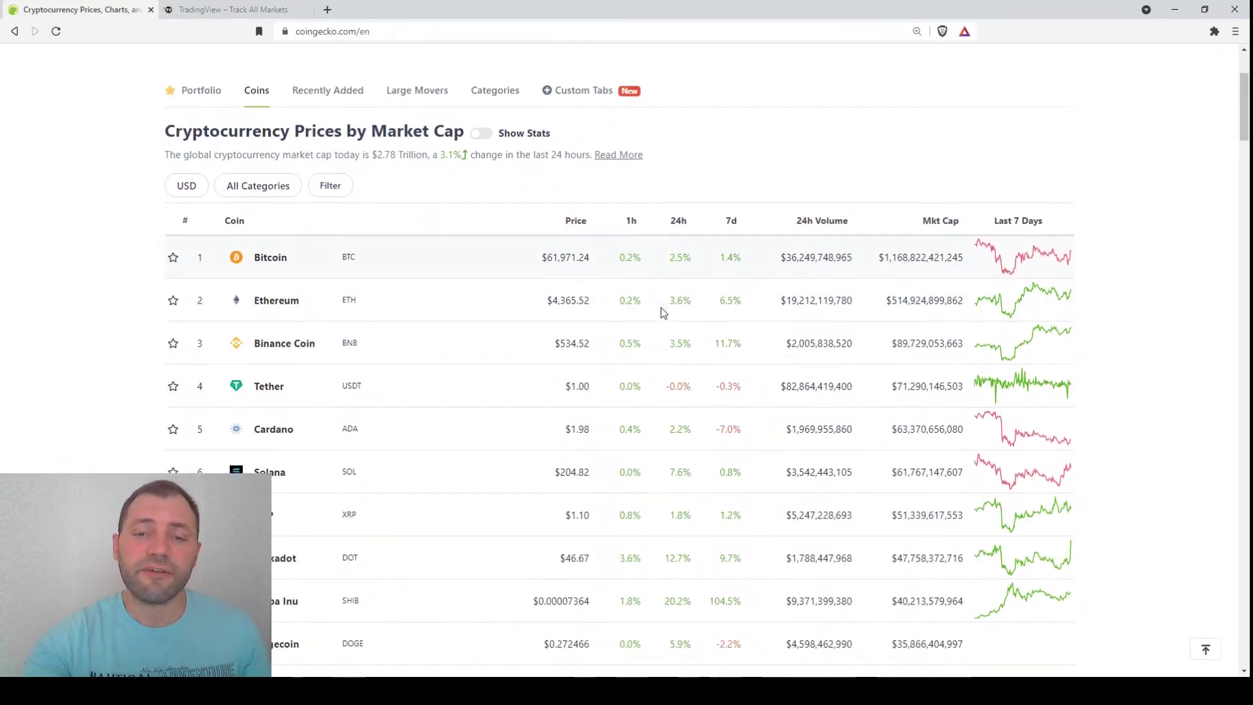
scroll(661, 313, "down", 1)
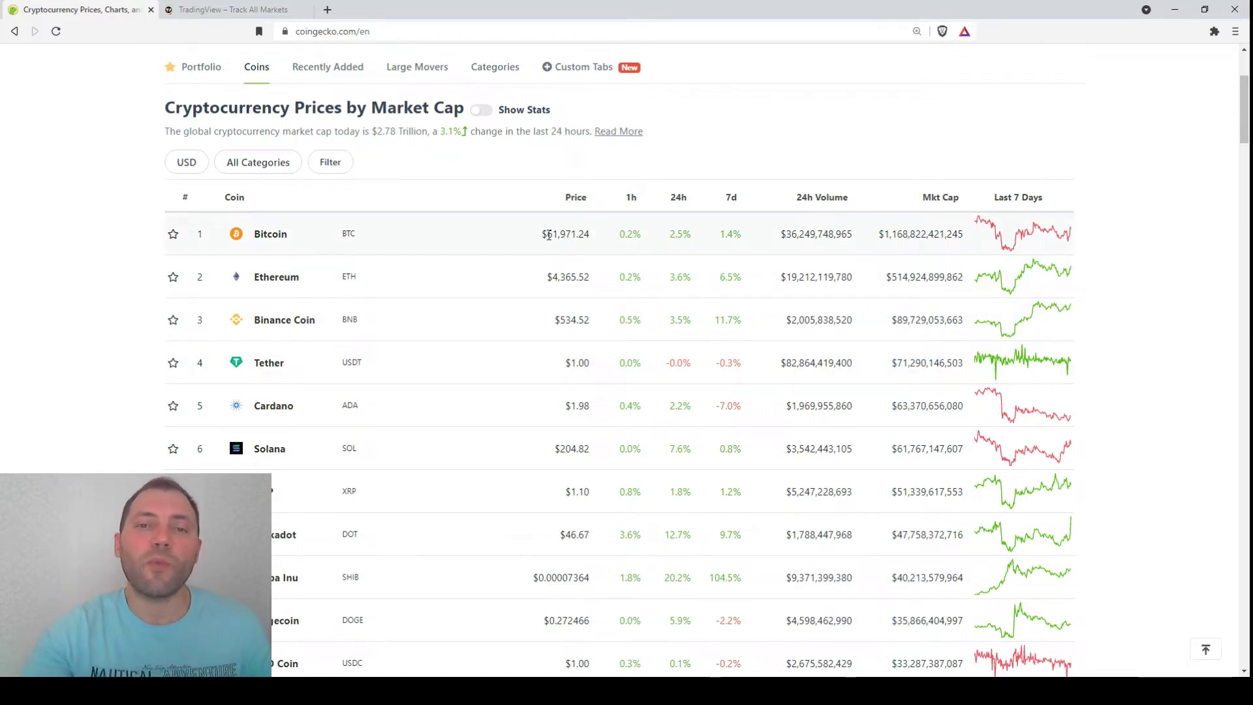
left_click_drag(558, 235, 572, 235)
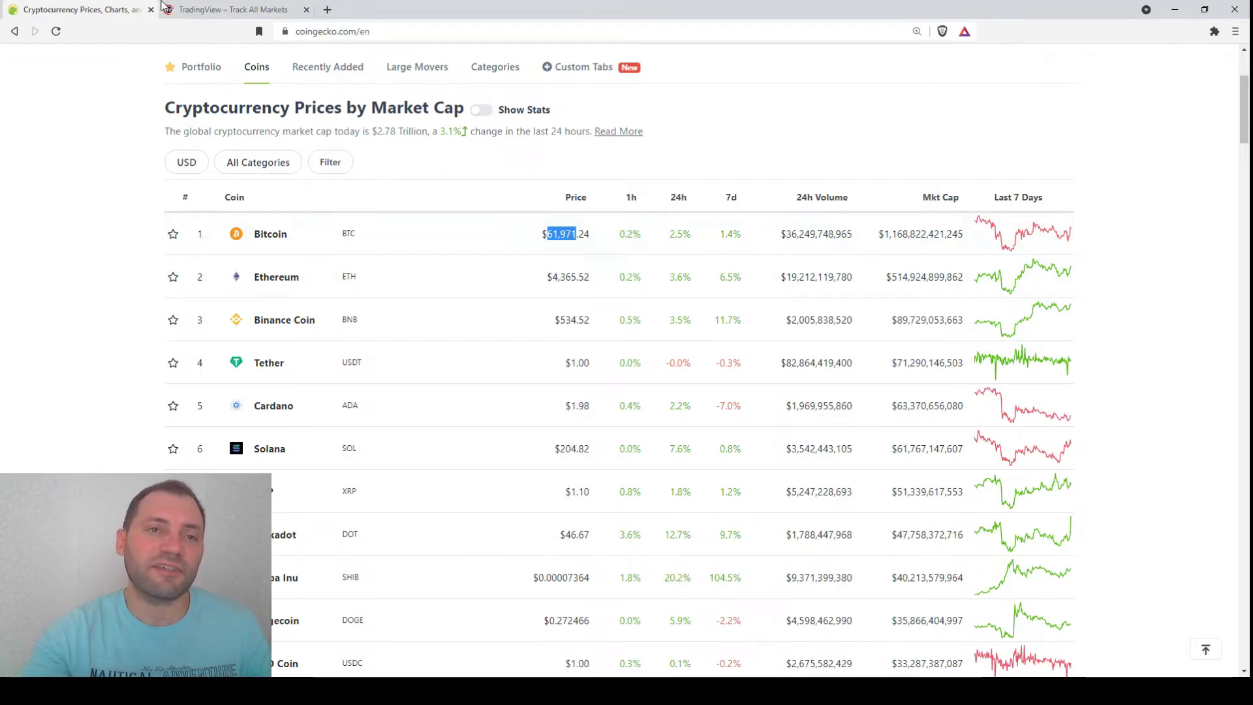
Step: Switch to TradingView, search for BTCUSD and open the Bitcoin / U.S. Dollar chart from BITSTAMP
left_click(163, 8)
left_click(325, 377)
type("BTCUSD")
mouse_move(620, 335)
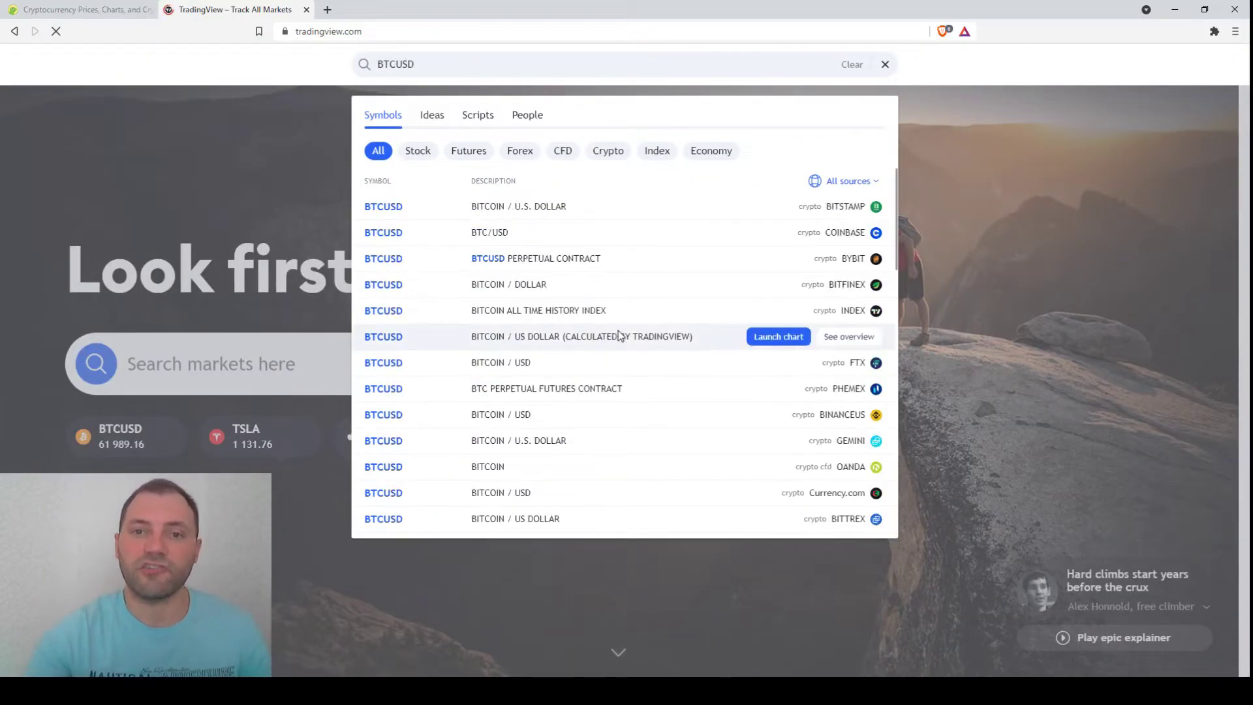
left_click(524, 207)
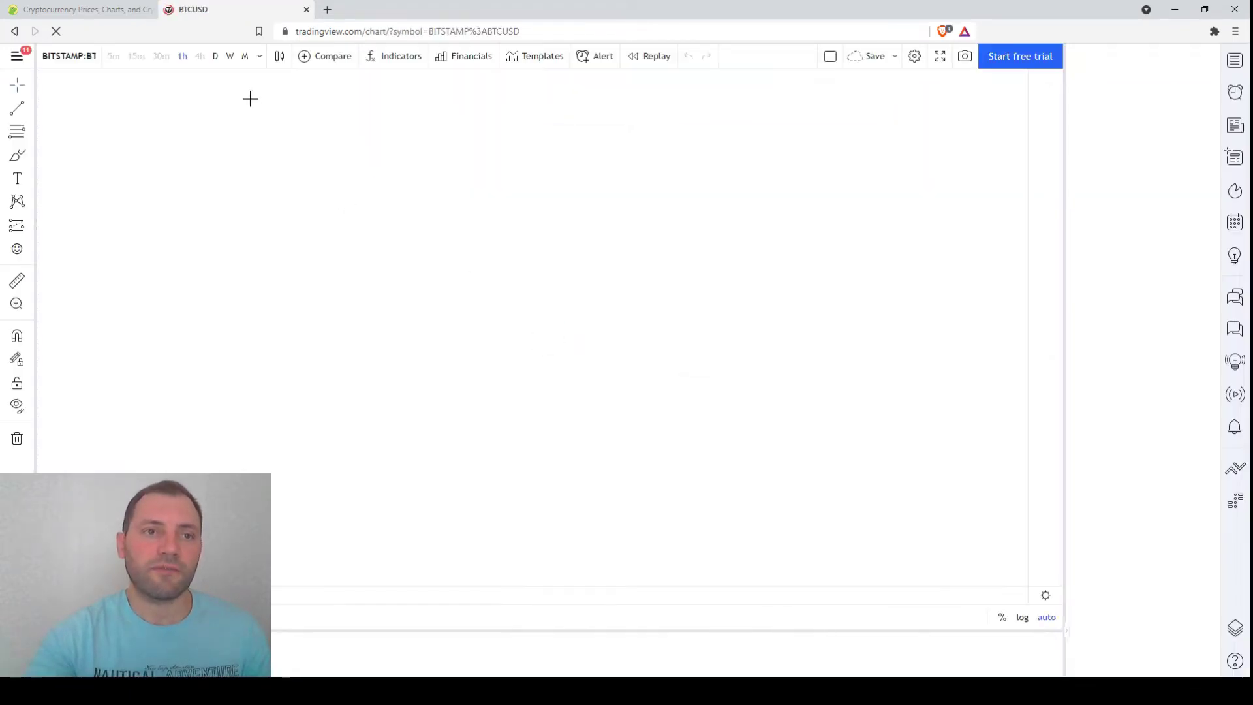
Step: Set the BTCUSD chart to the monthly interval and remove the volume indicator, enlarging the 2021 candles
left_click(247, 58)
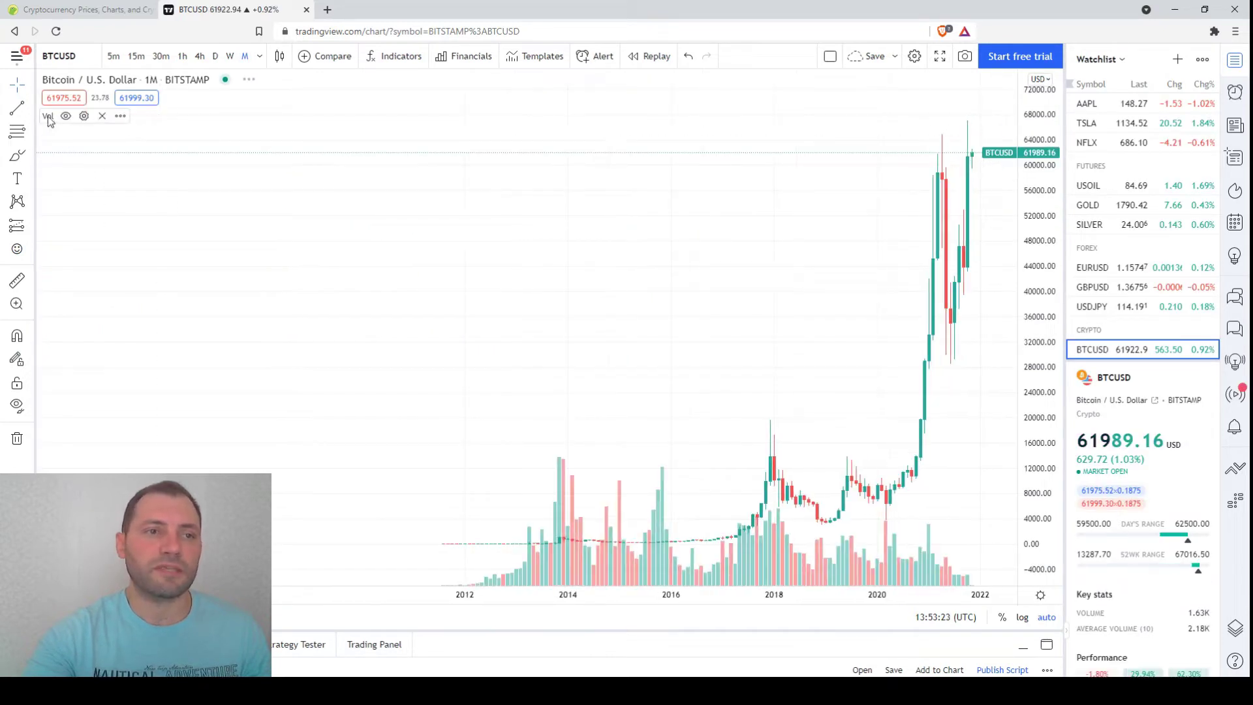
left_click(101, 117)
scroll(470, 372, "up", 4)
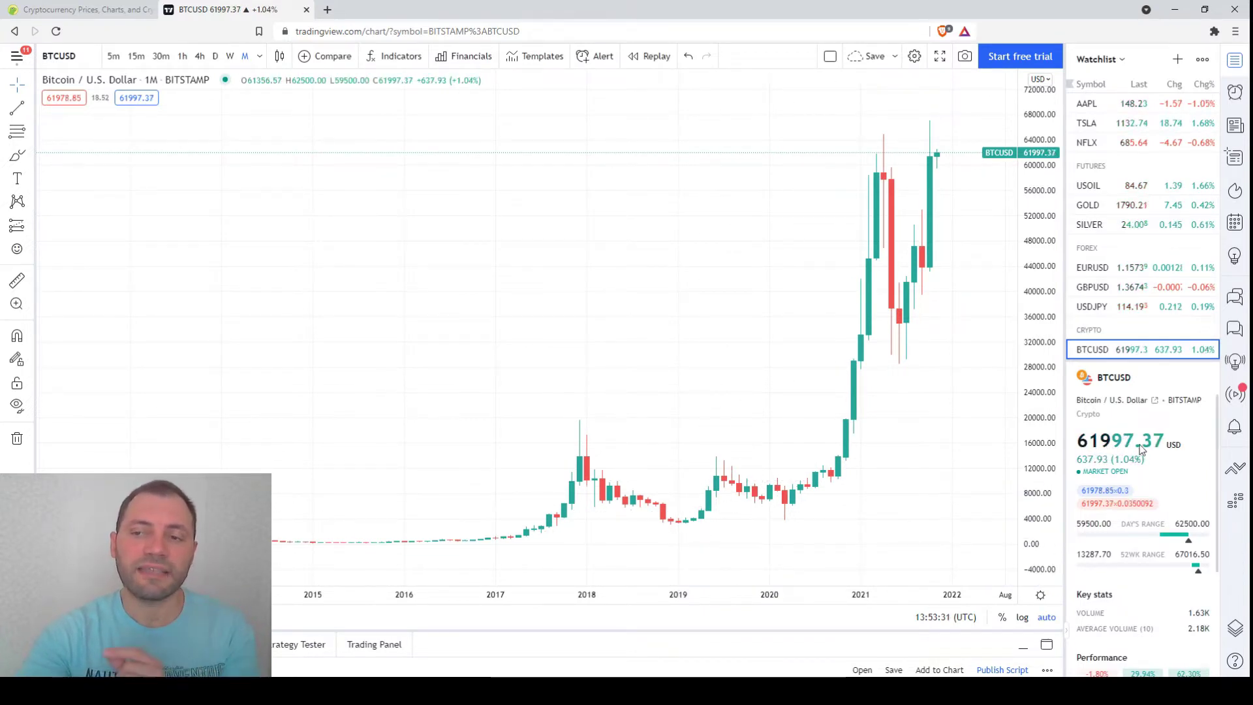
scroll(928, 496, "up", 2)
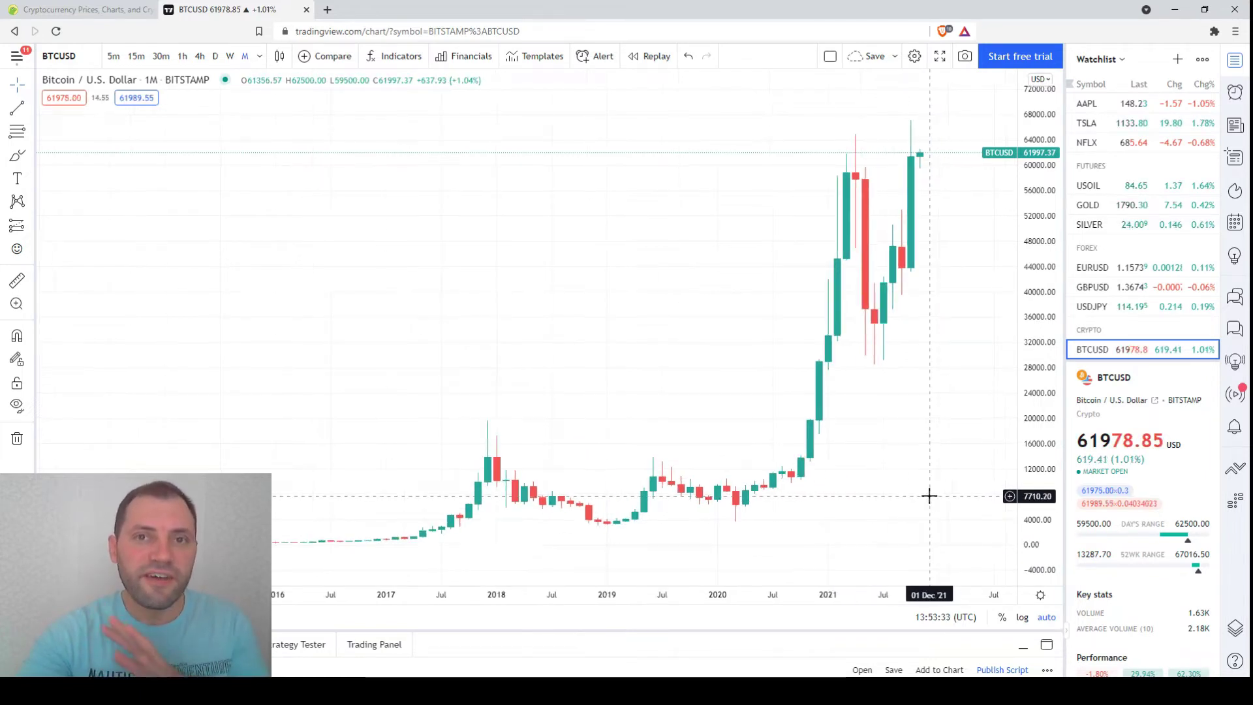
scroll(929, 496, "up", 1)
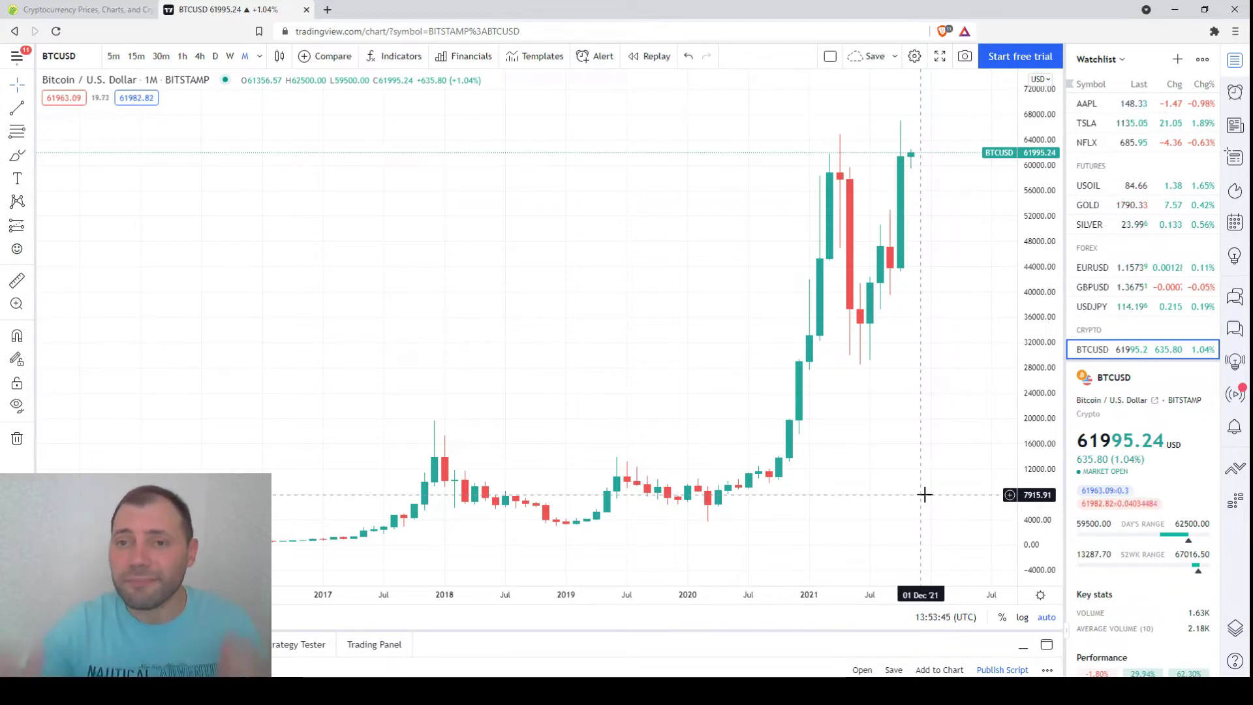
scroll(925, 494, "up", 5)
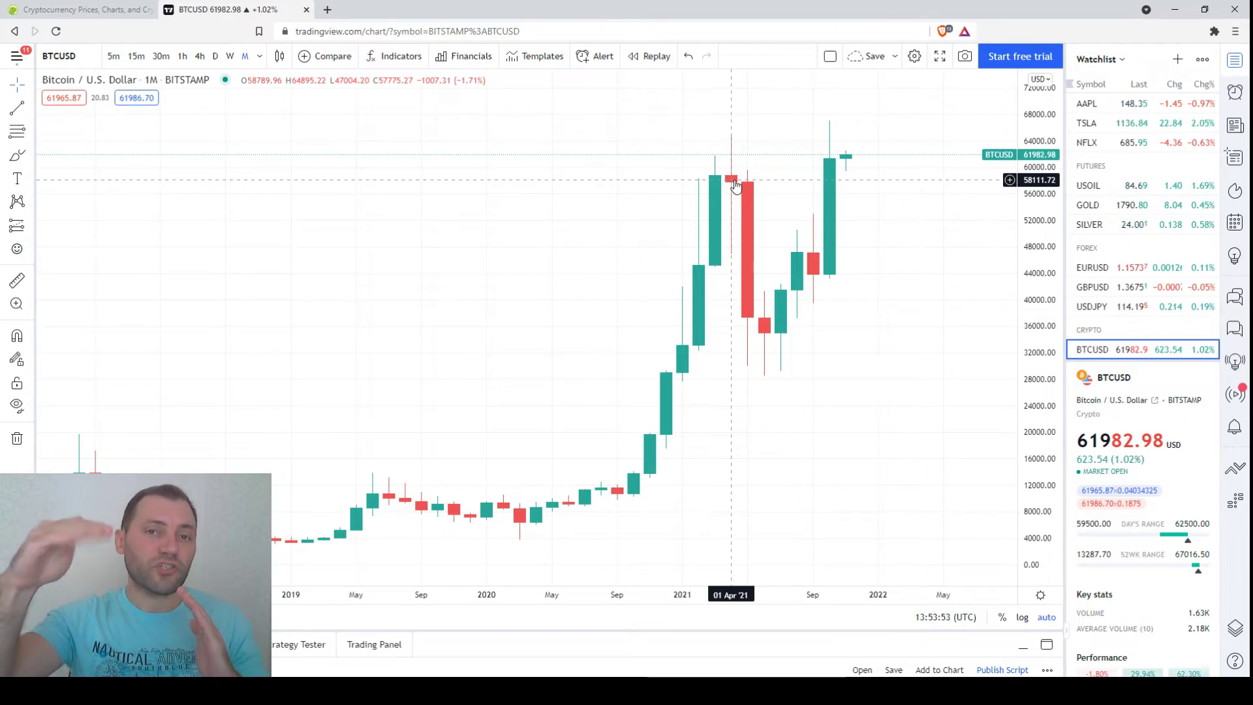
scroll(721, 289, "up", 2)
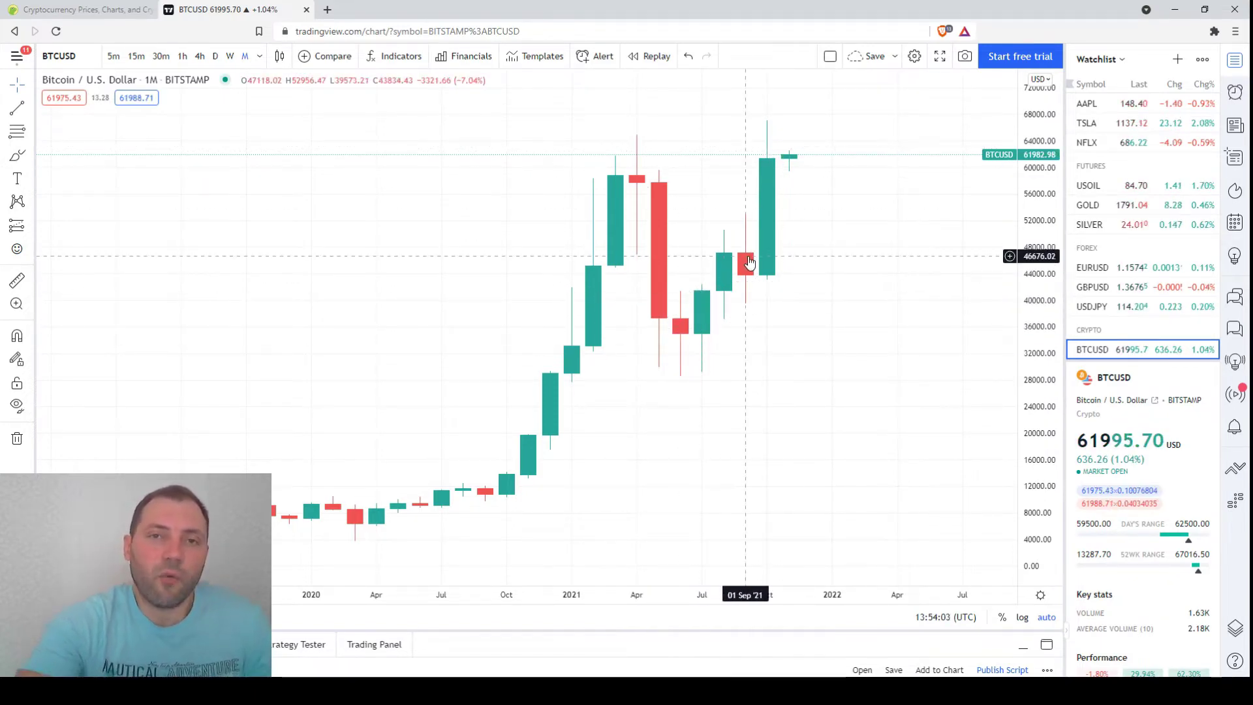
scroll(788, 340, "up", 2)
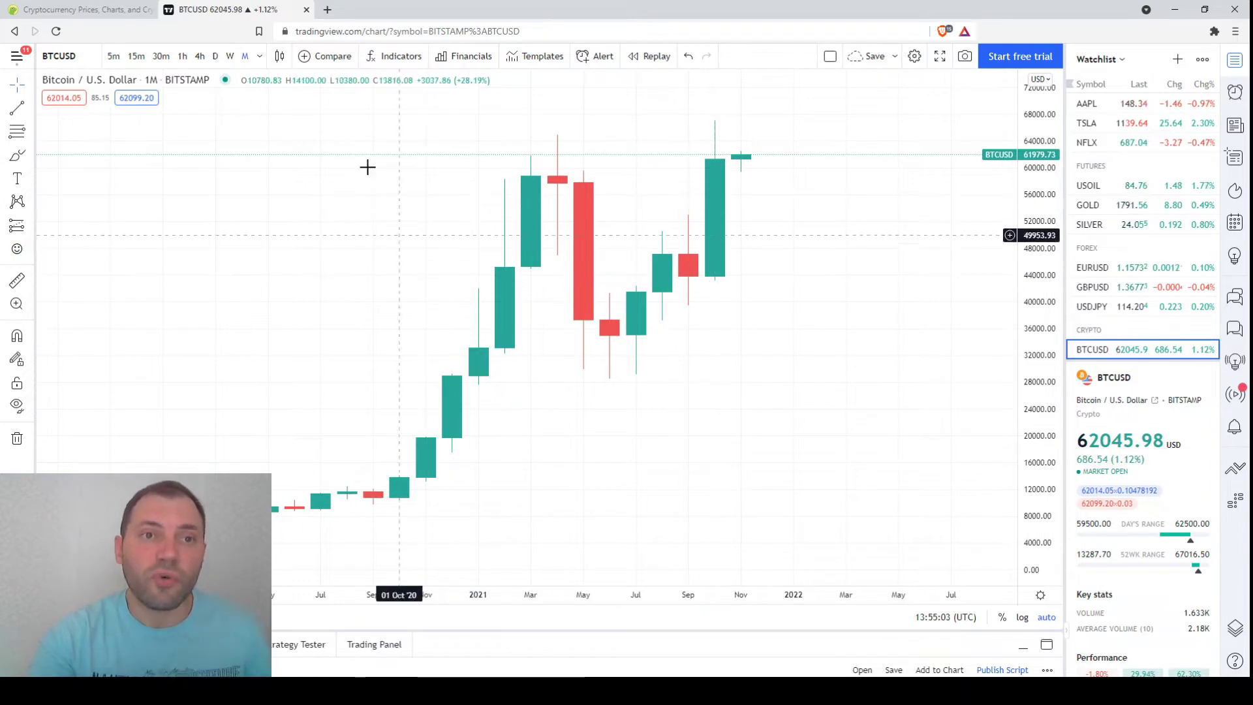
Step: Change the monthly chart style to Line and bring the December 2017 peak into view
left_click(281, 57)
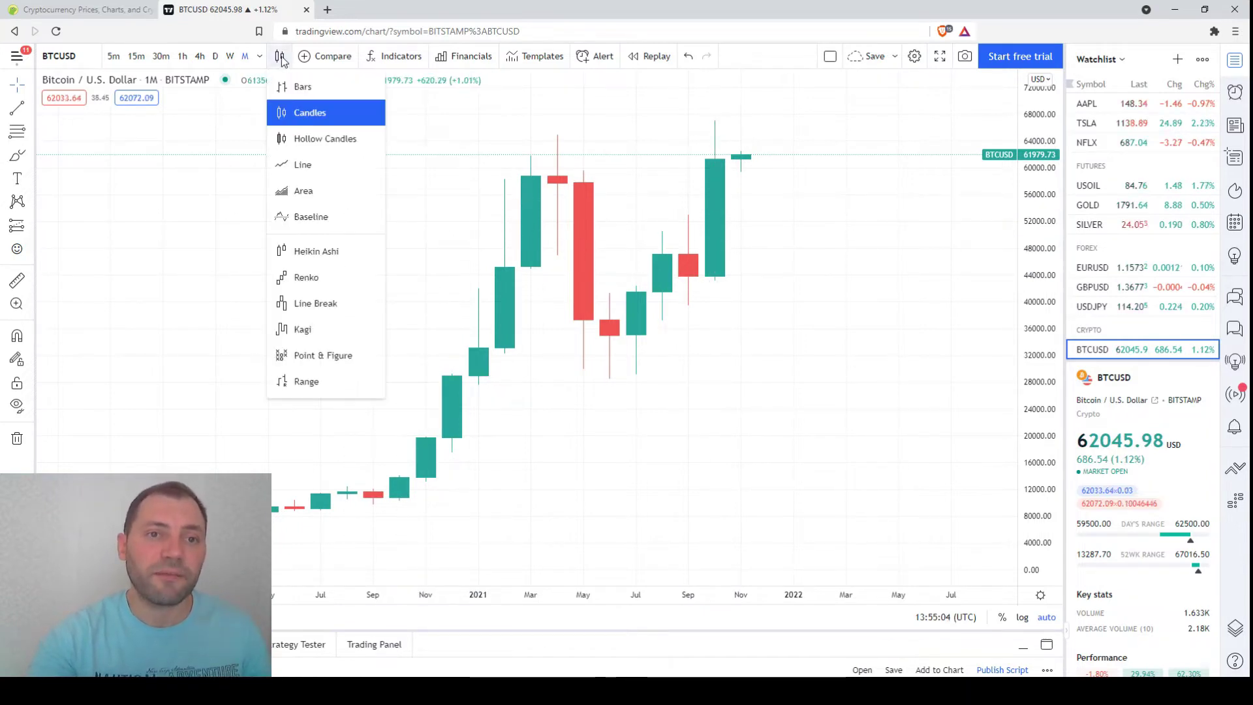
left_click(307, 161)
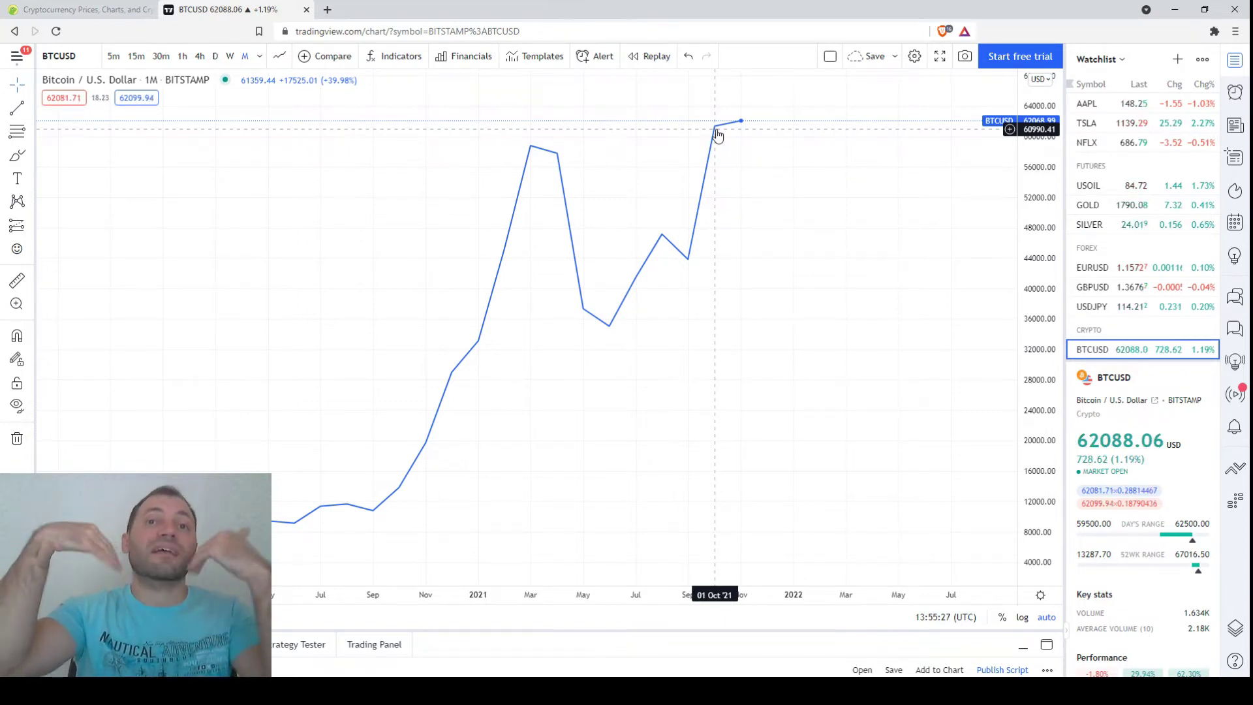
scroll(770, 251, "down", 2)
scroll(718, 307, "down", 2)
left_click_drag(604, 361, 973, 329)
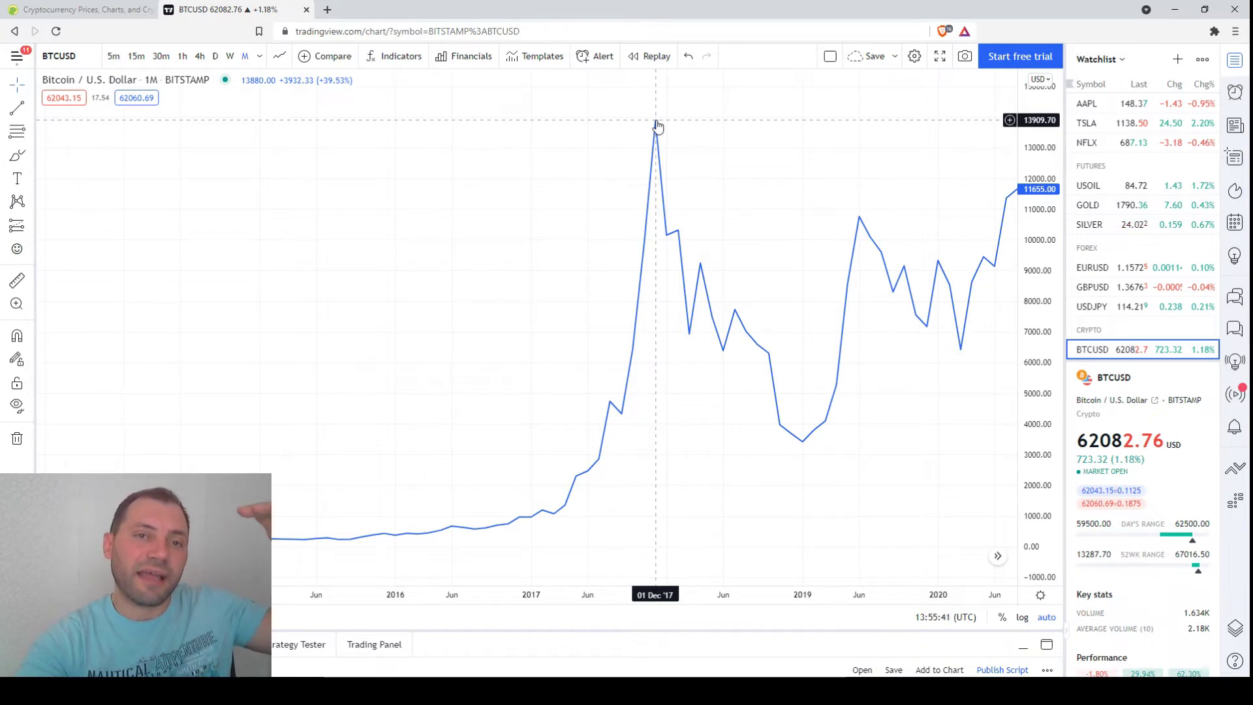
Step: Compare the 2017 peak in Candles style, return to Line style and bring the 2021 highs into view
left_click(281, 57)
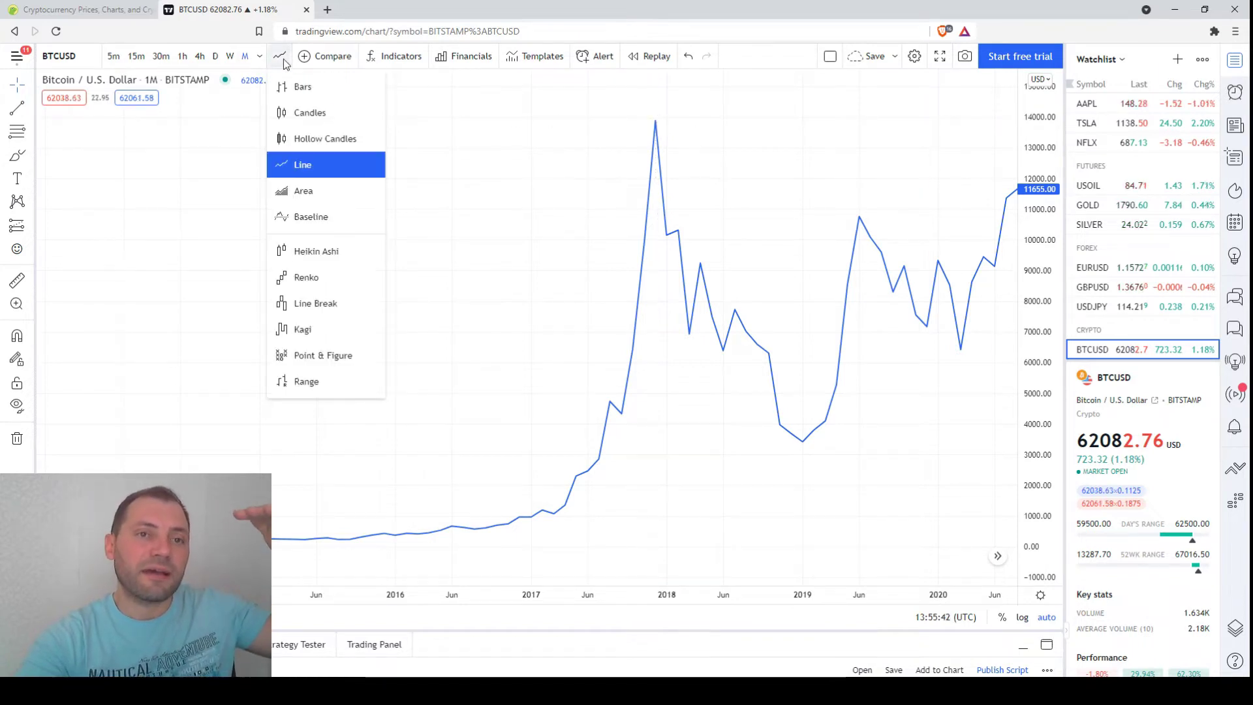
left_click(309, 113)
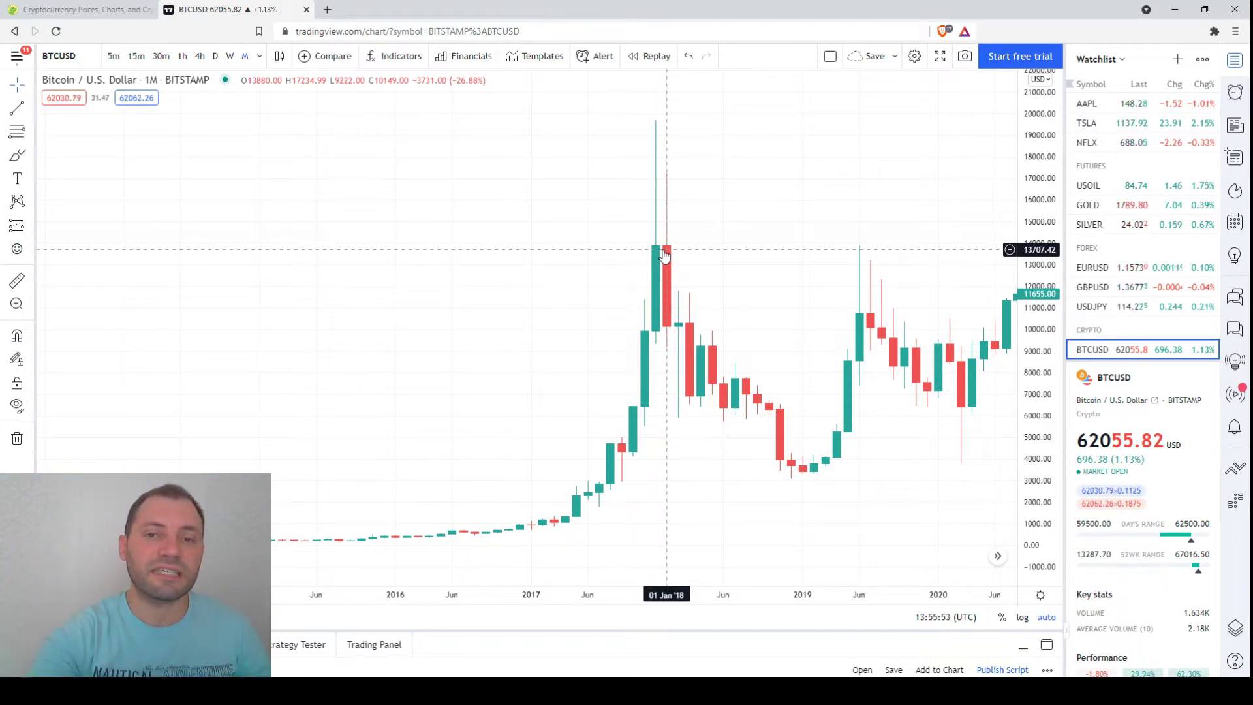
left_click(279, 57)
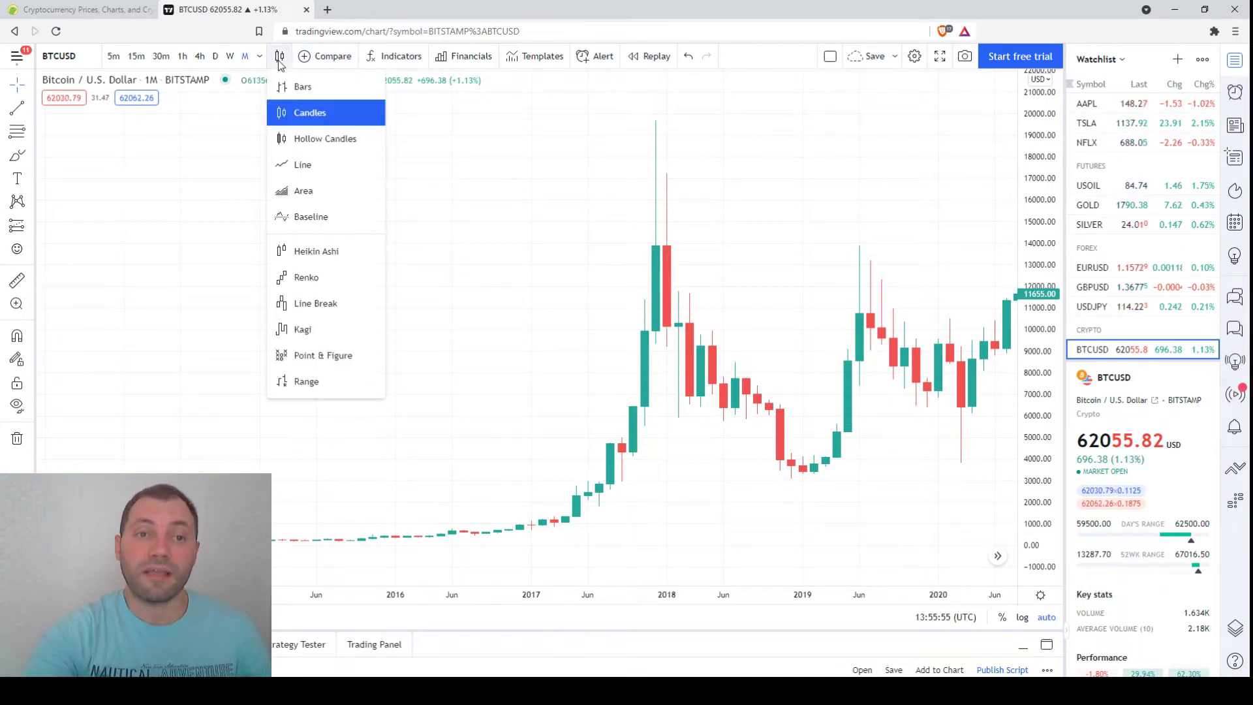
left_click(314, 171)
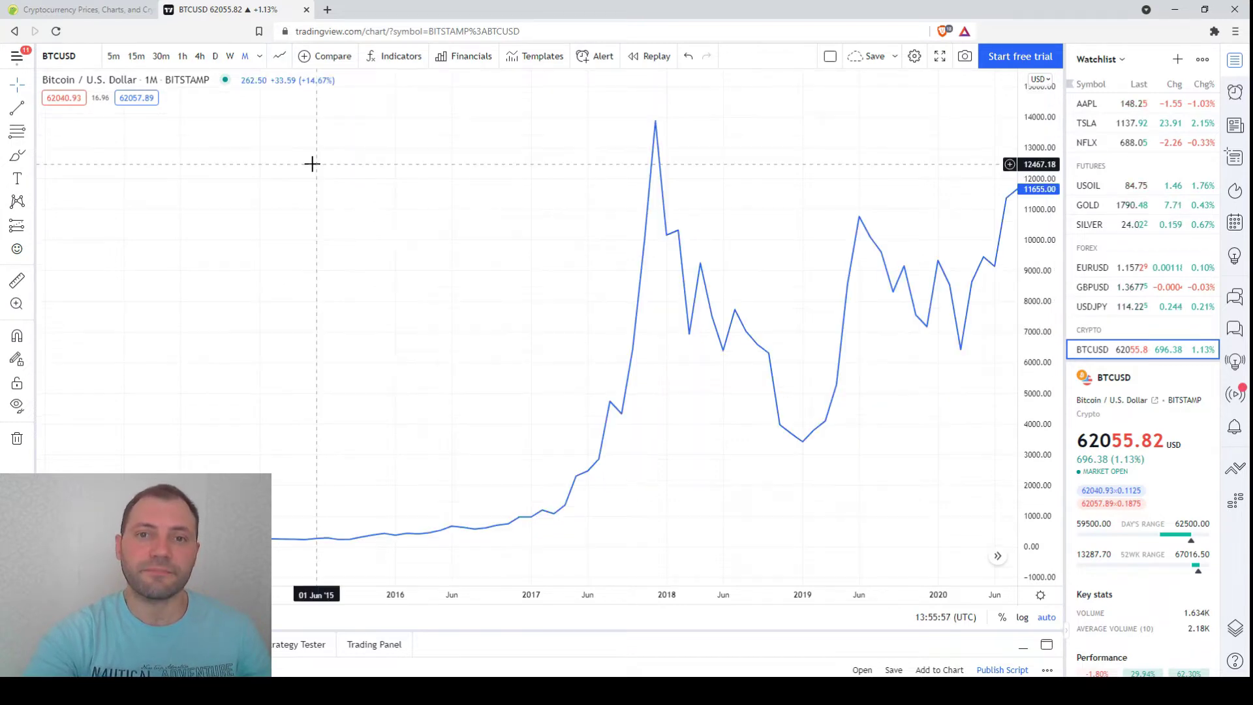
left_click_drag(895, 182, 604, 324)
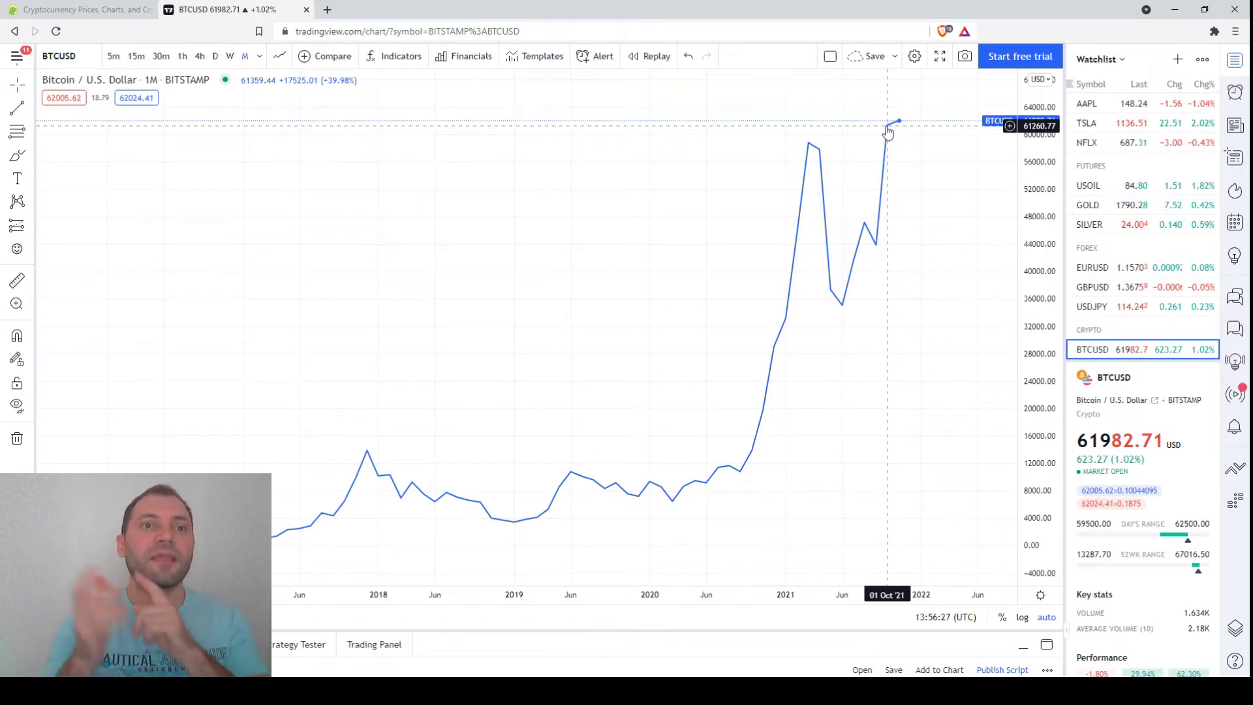
Step: Set the BTCUSD chart to the weekly interval and change its style to Candles
left_click(230, 58)
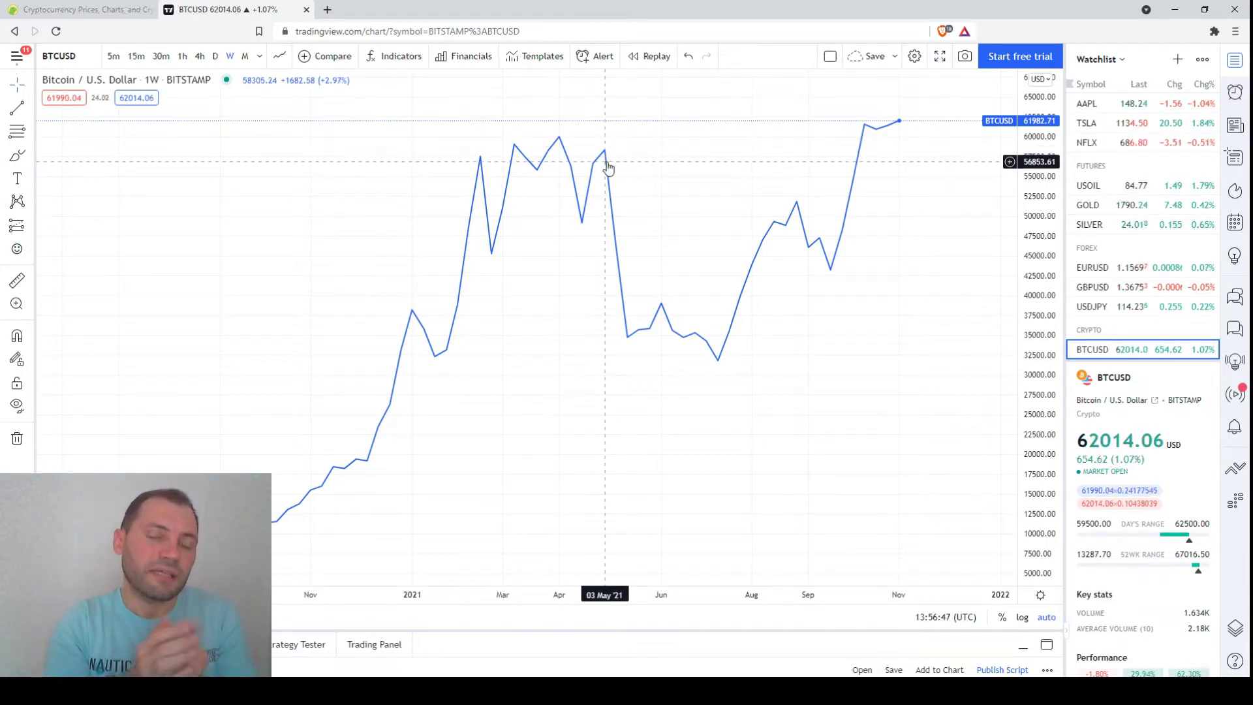
left_click(282, 57)
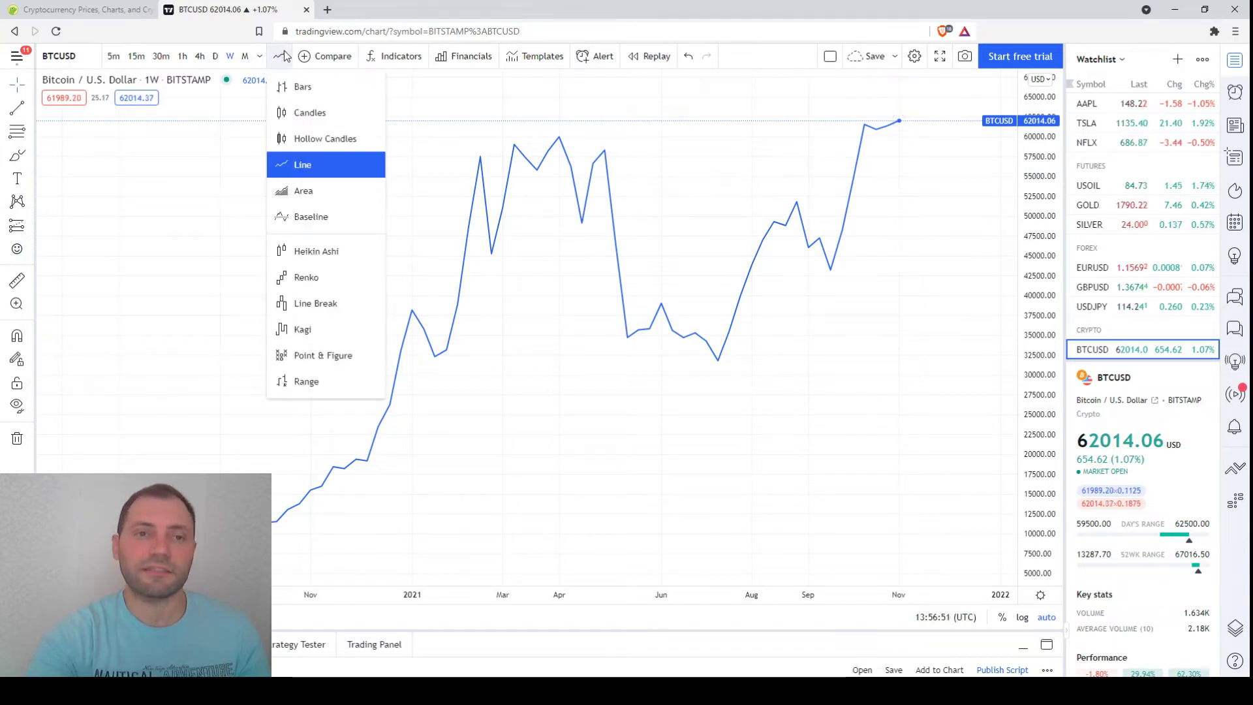
left_click(311, 114)
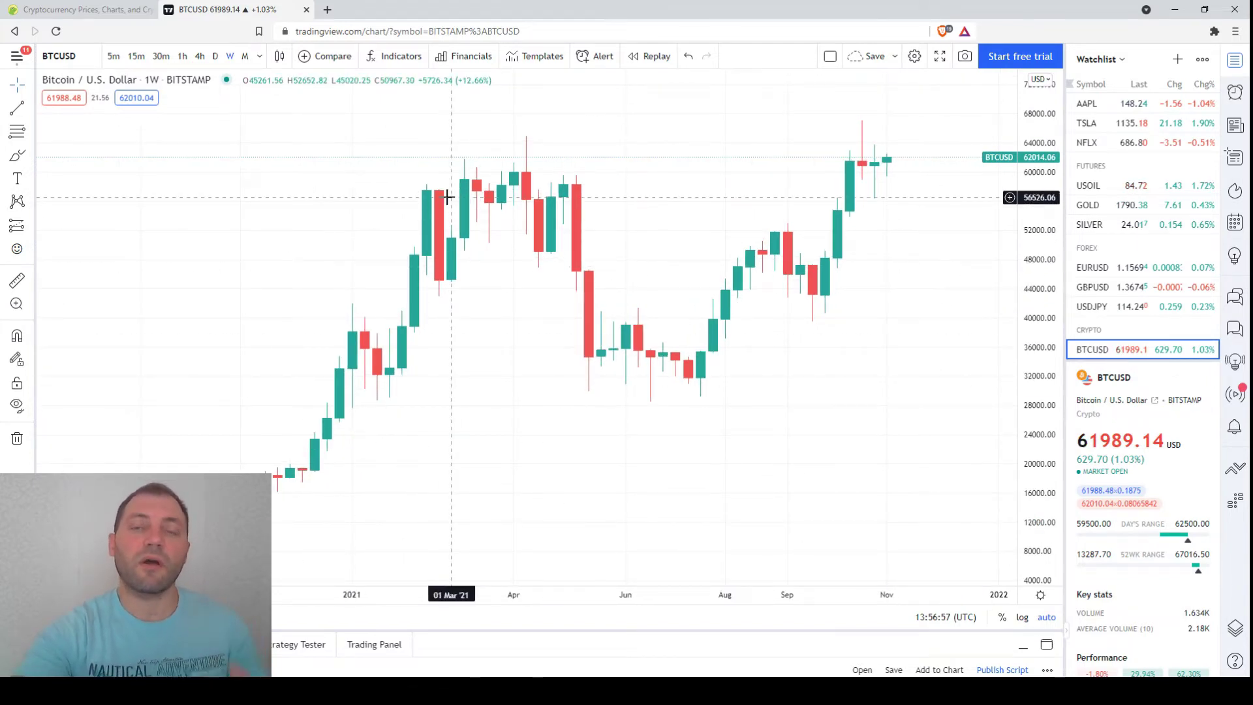
Step: Draw a rectangle around the latest weekly candles from 11 Oct '21 to 1 Nov '21, between about 67450 and 54330
scroll(464, 209, "down", 2)
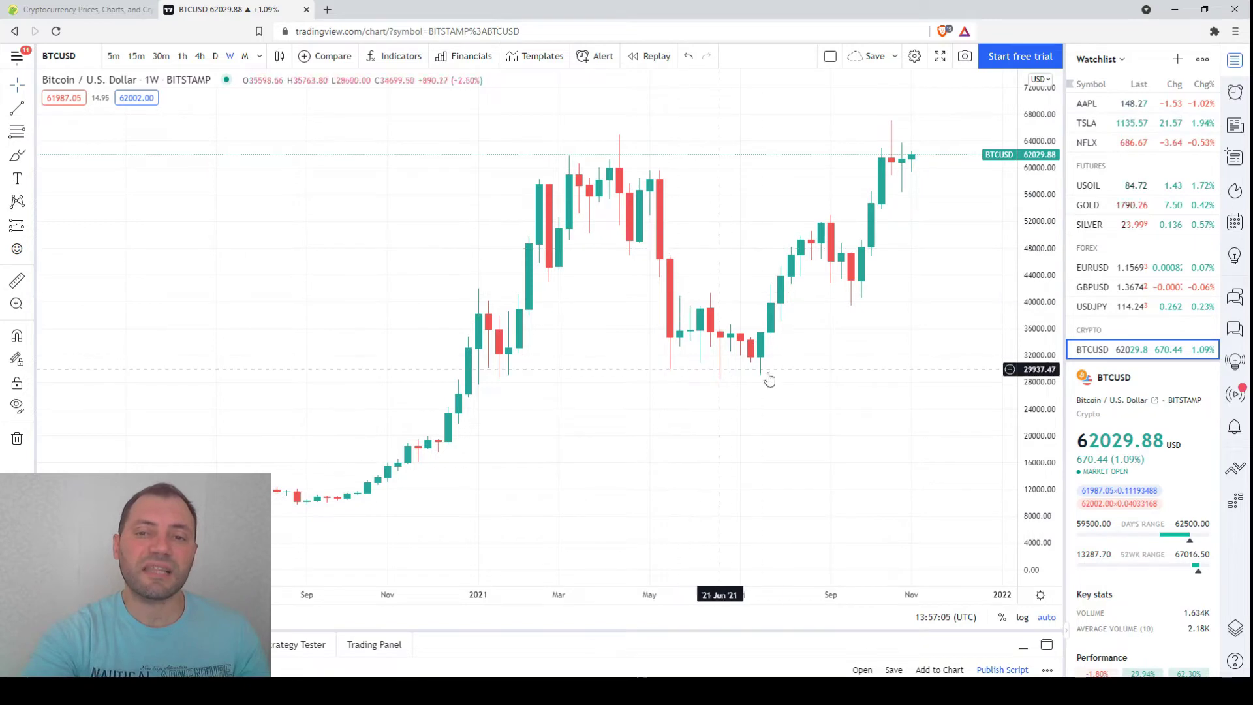
scroll(727, 380, "up", 1)
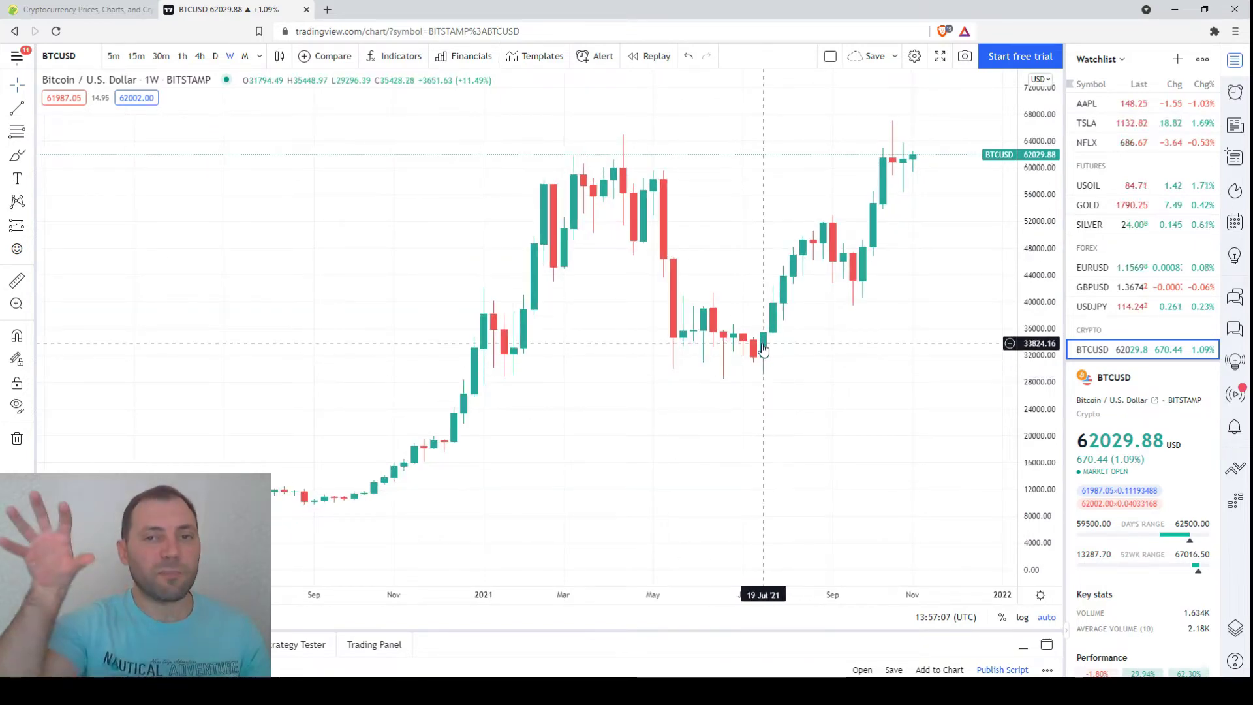
scroll(757, 361, "up", 1)
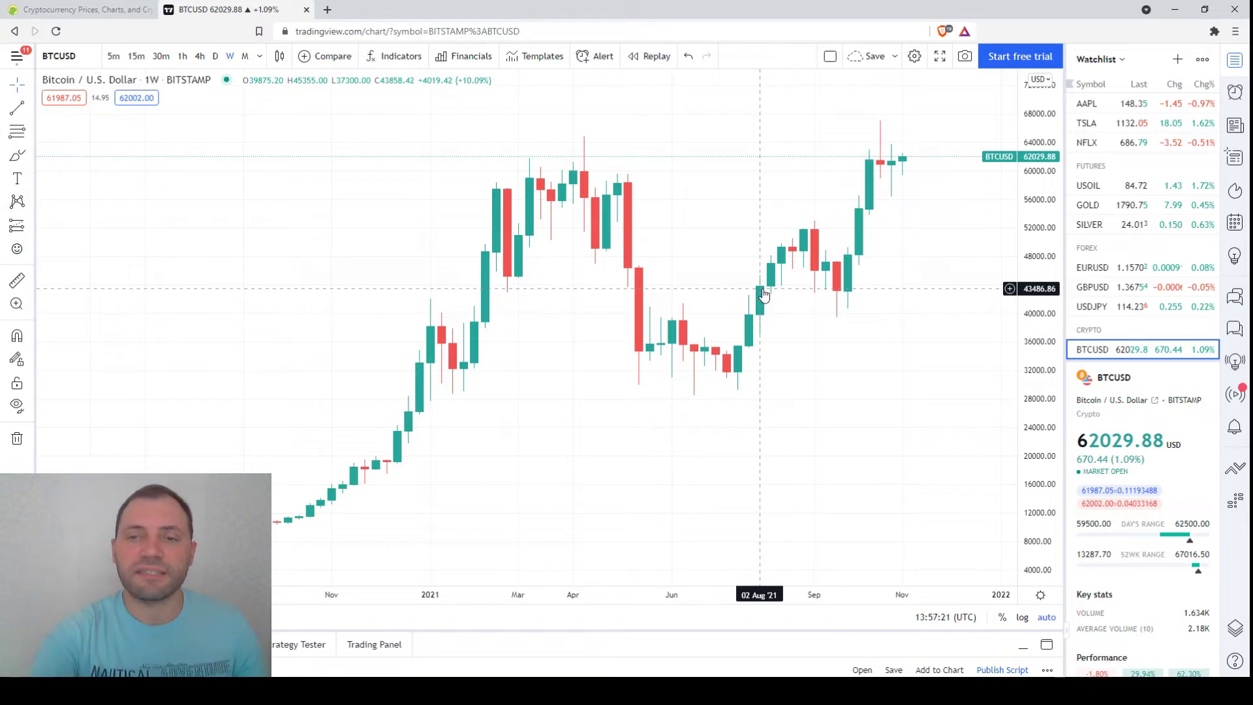
scroll(813, 263, "up", 3)
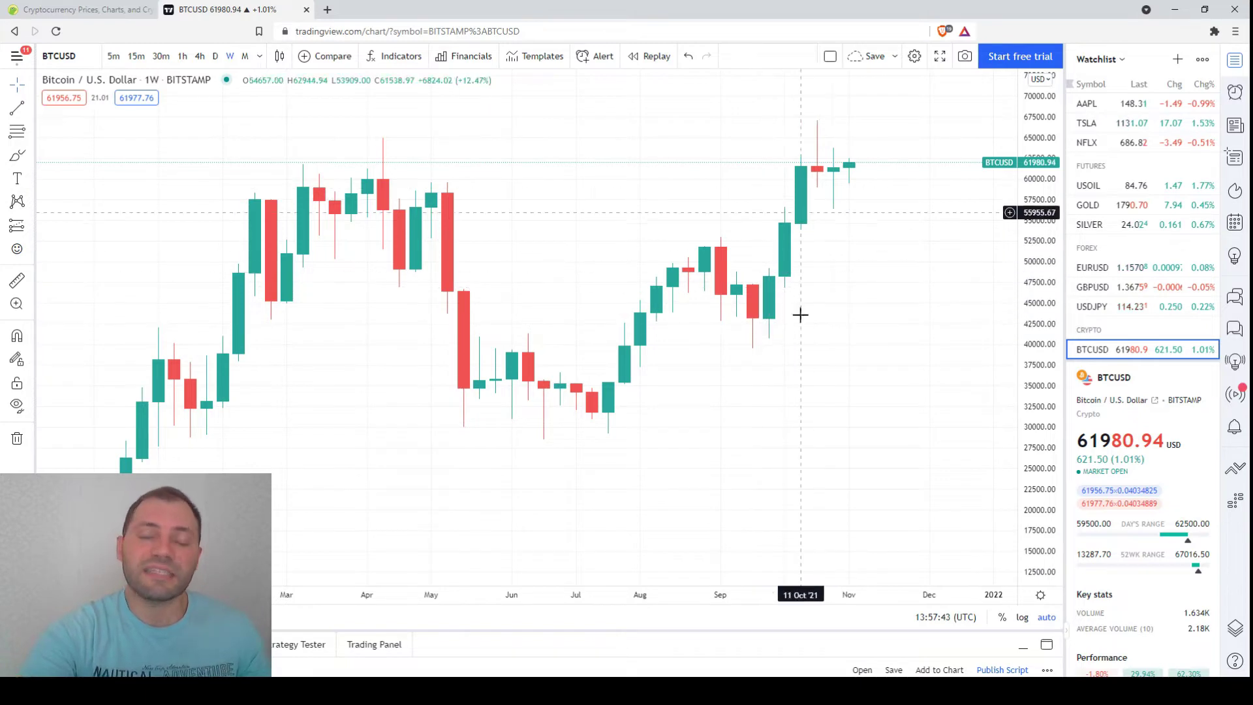
scroll(814, 391, "up", 3)
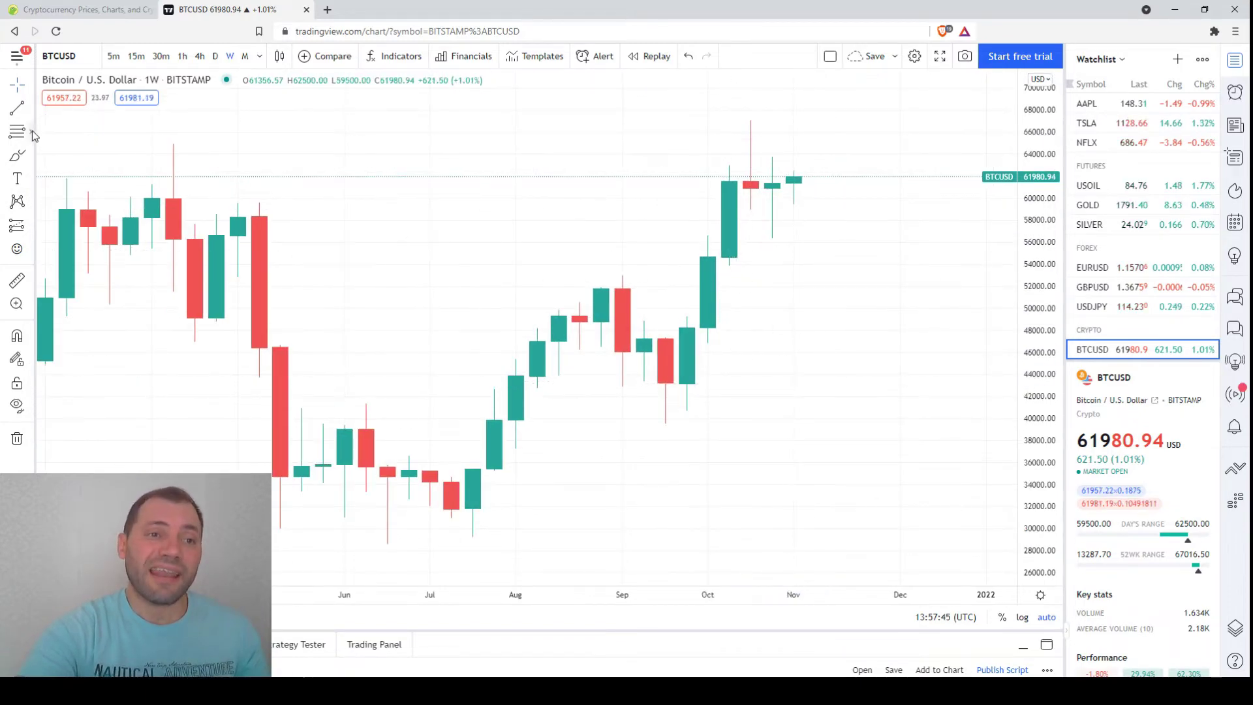
mouse_move(36, 152)
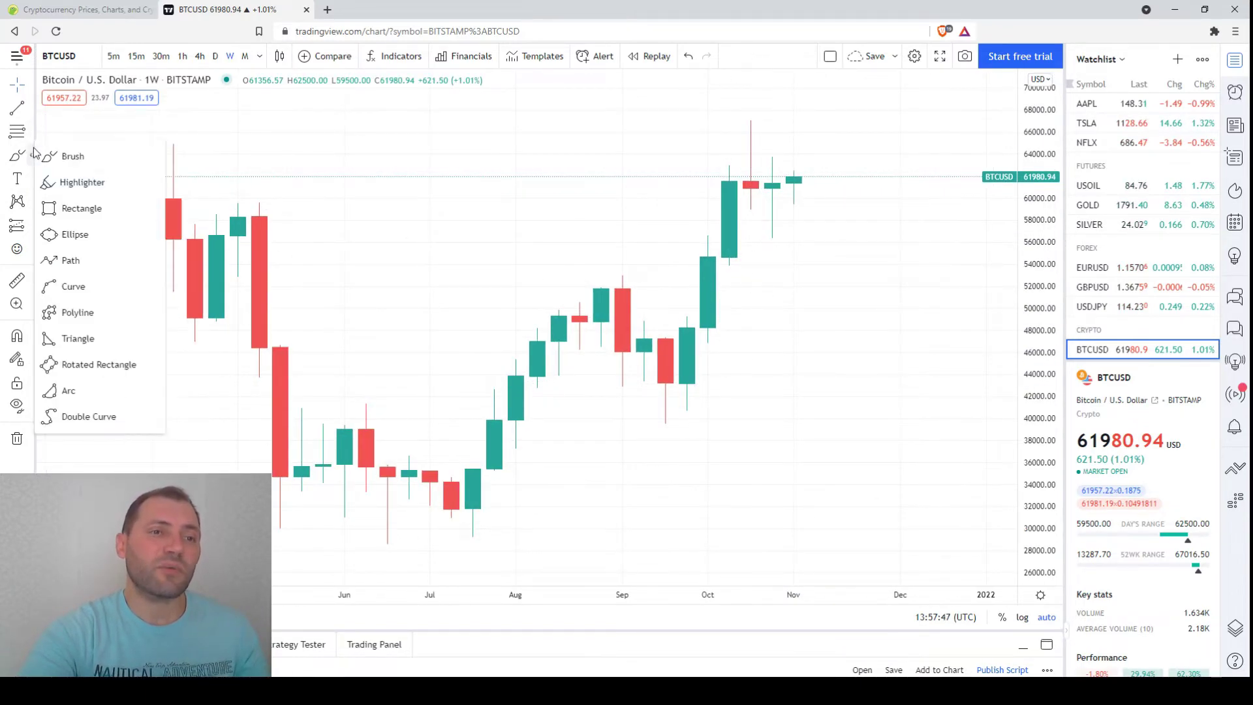
left_click(72, 208)
left_click(730, 120)
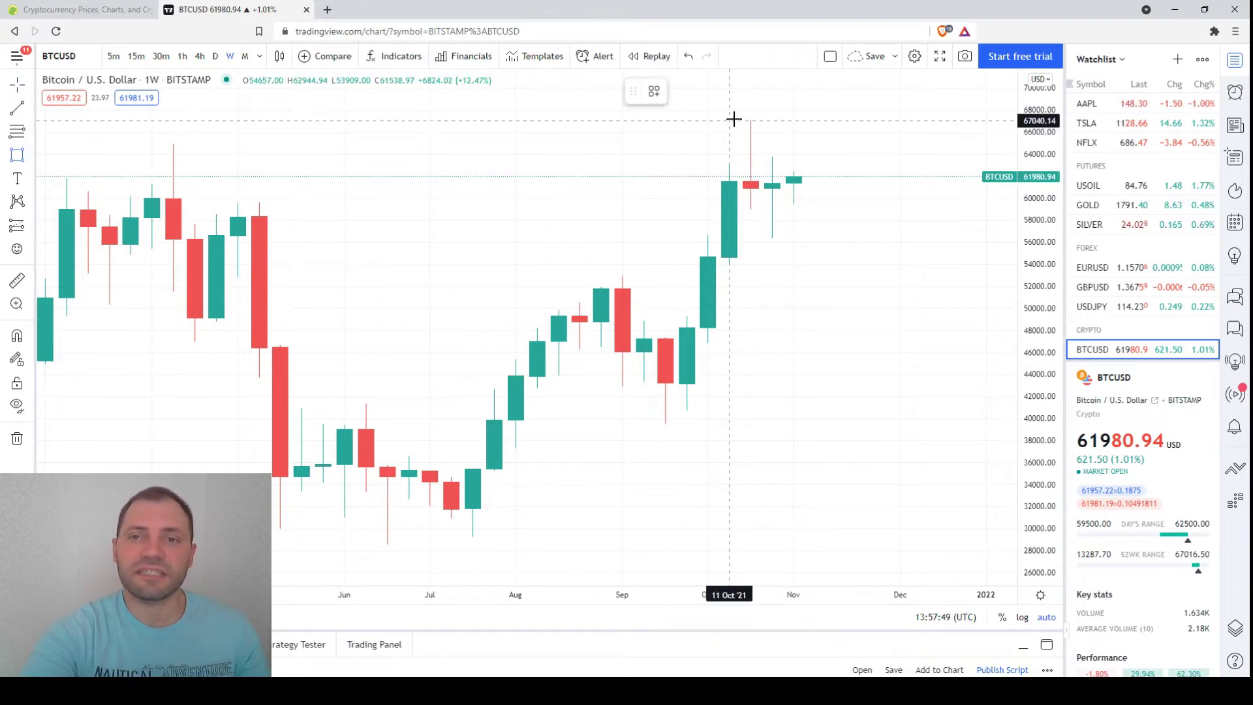
left_click(802, 260)
Step: Raise the rectangle's lower edge to about 61650 and extend its start back to 15 Feb '21
scroll(745, 208, "up", 1)
scroll(696, 204, "up", 1)
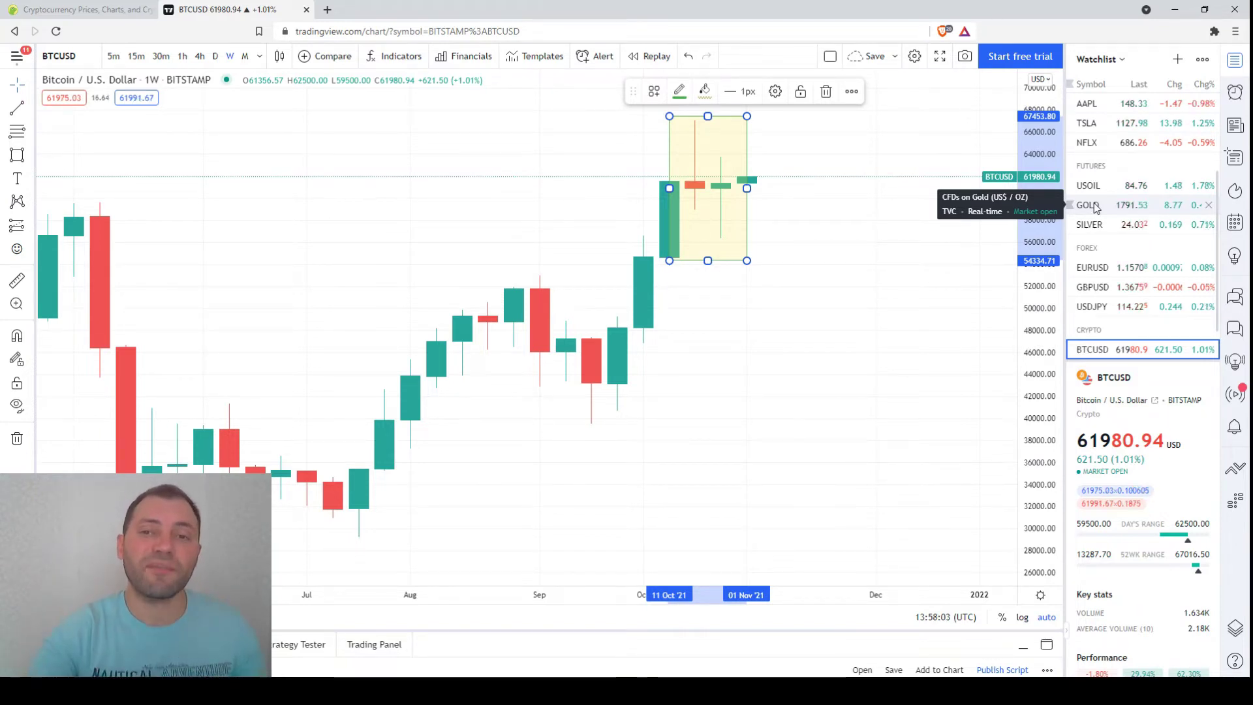
scroll(799, 189, "down", 5)
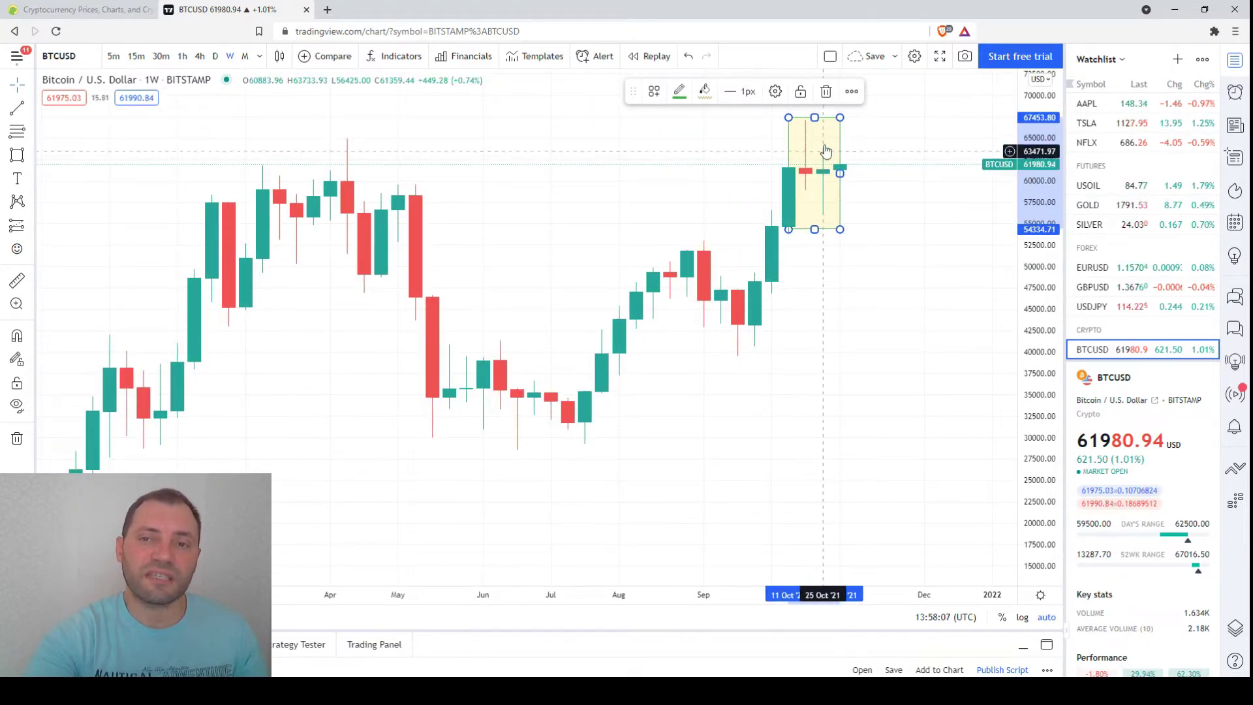
left_click_drag(788, 229, 788, 167)
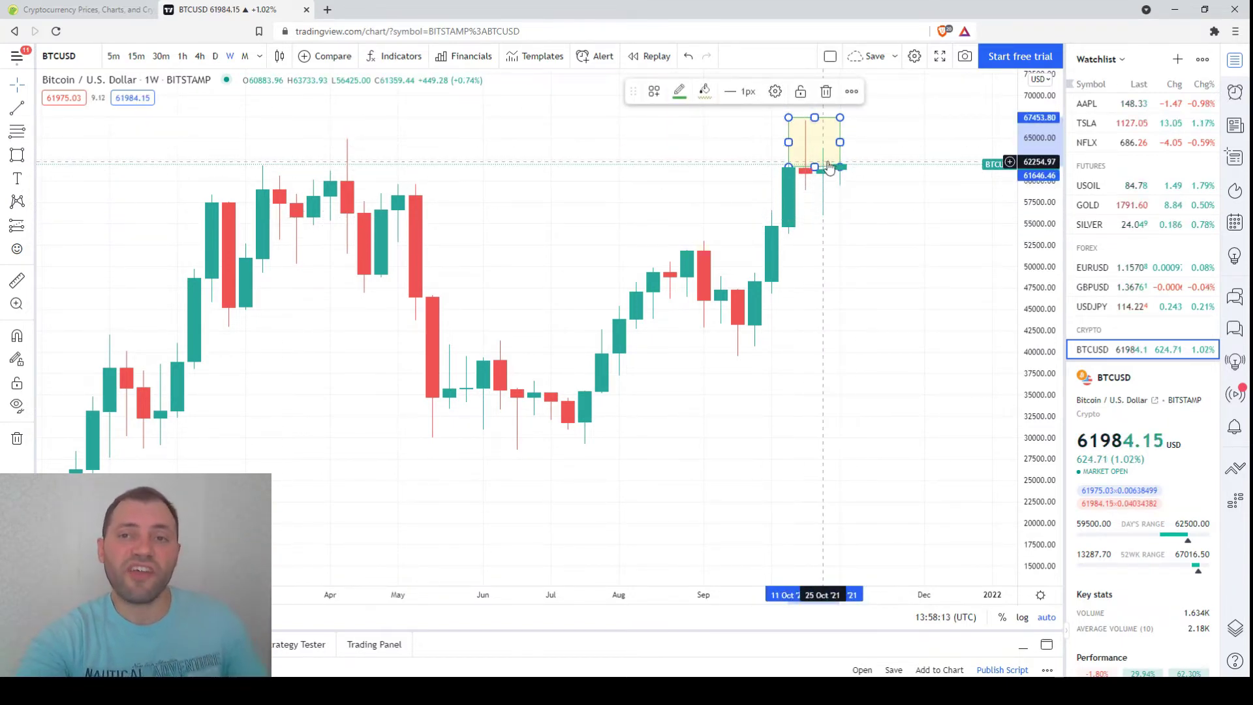
left_click_drag(732, 142, 203, 141)
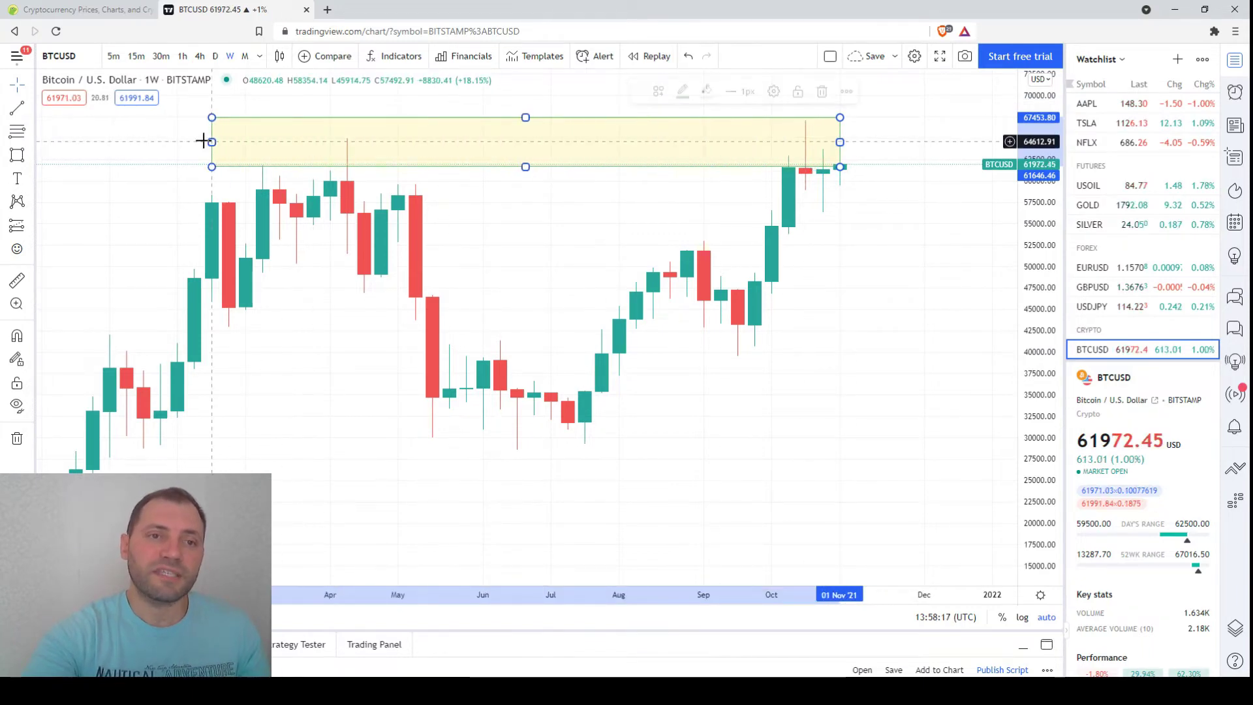
scroll(442, 309, "down", 3)
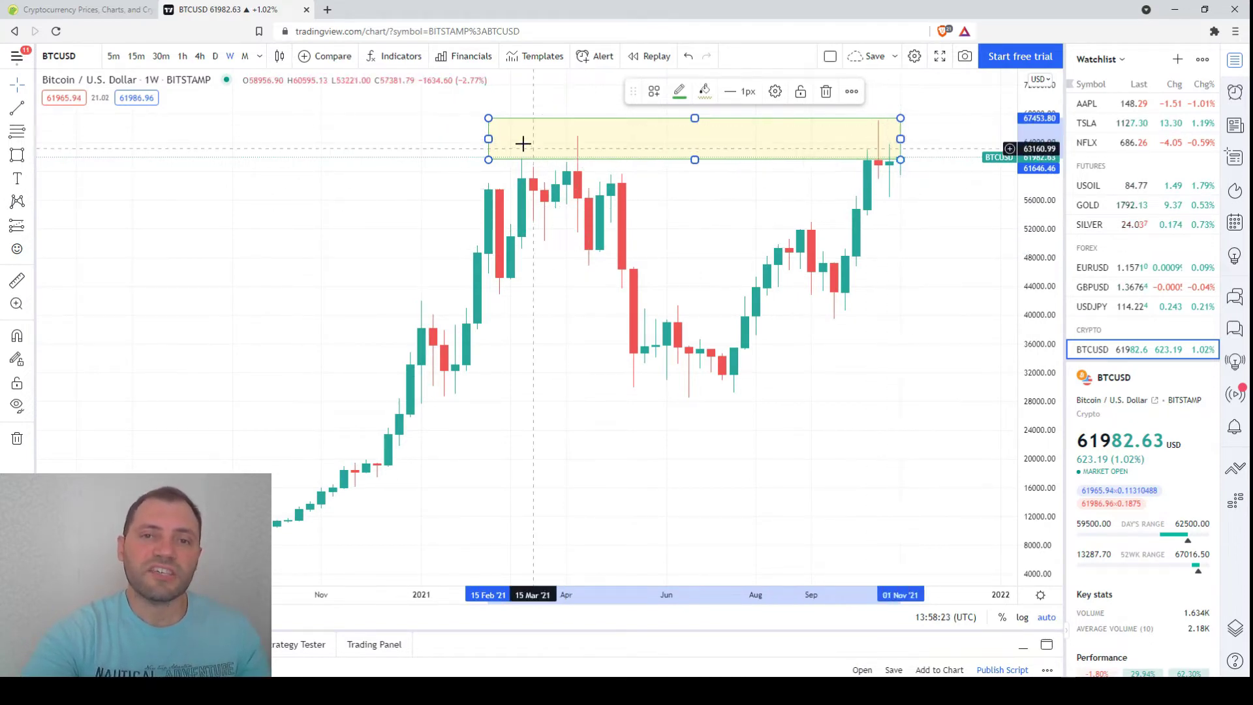
Step: Shrink the rectangle to the latest weekly candles, from 11 Oct '21 to 8 Nov '21, and lower its bottom edge to about 55160
left_click_drag(488, 139, 856, 139)
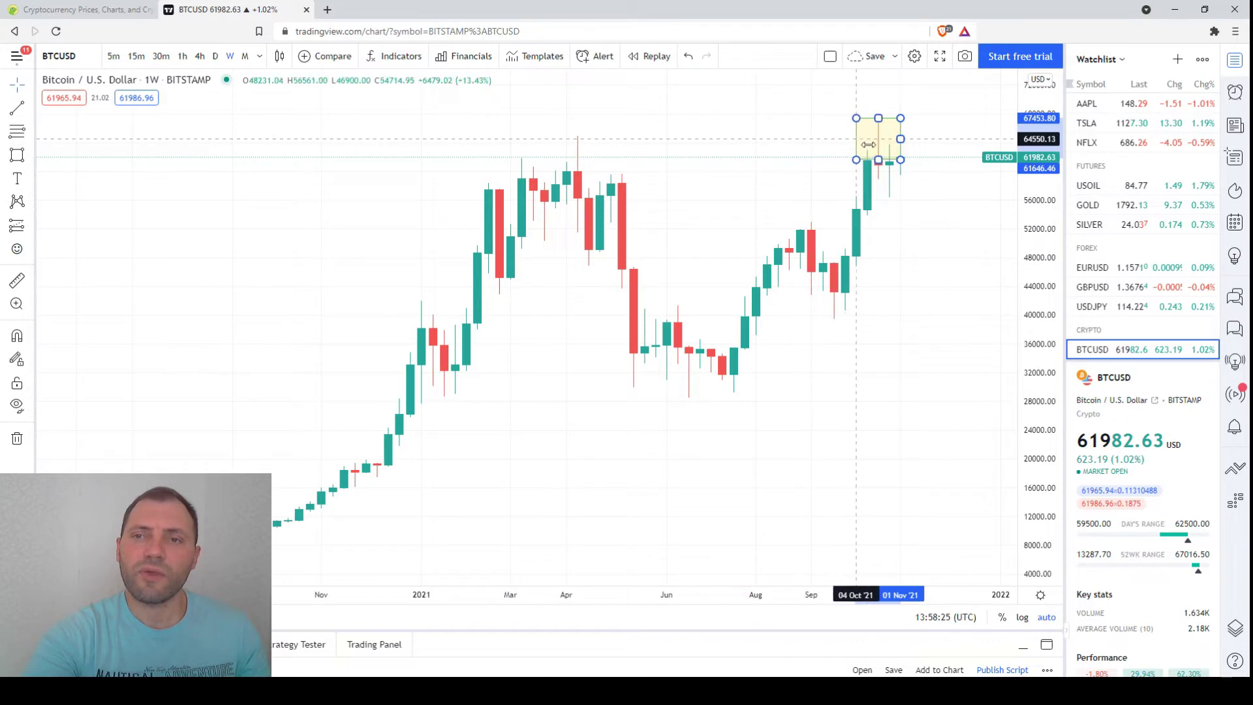
scroll(814, 266, "up", 4)
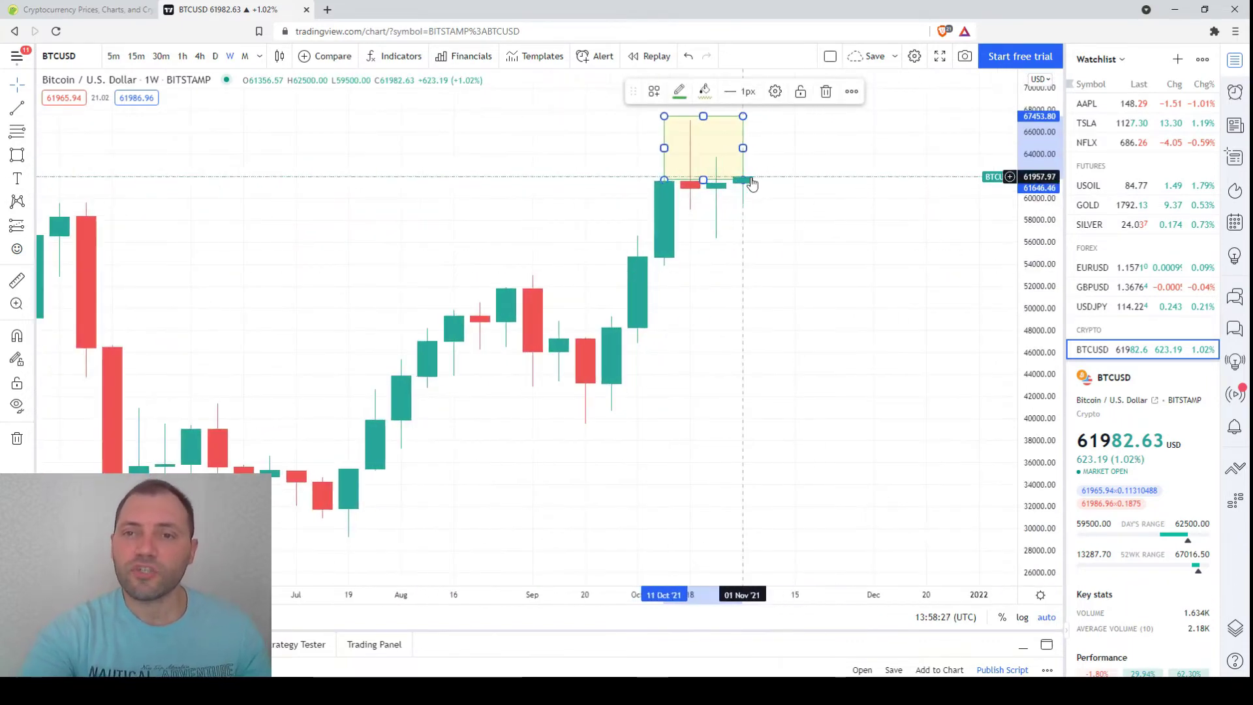
left_click_drag(743, 181, 716, 251)
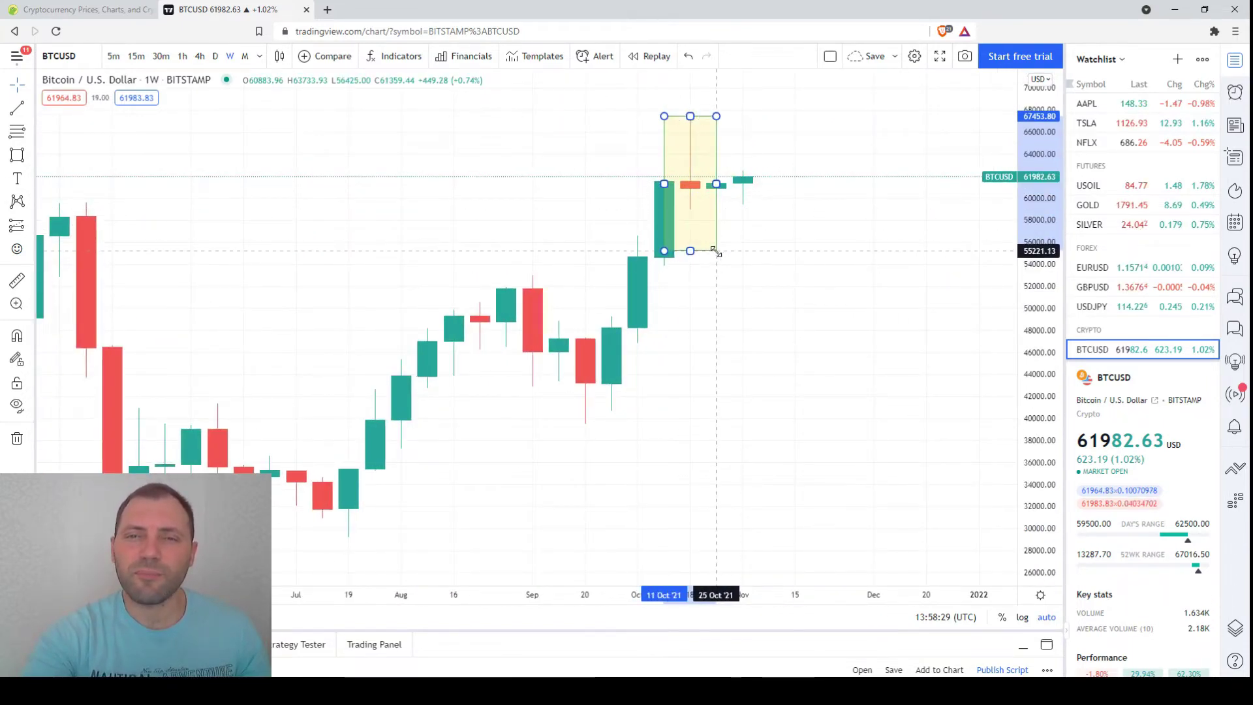
scroll(882, 271, "up", 4)
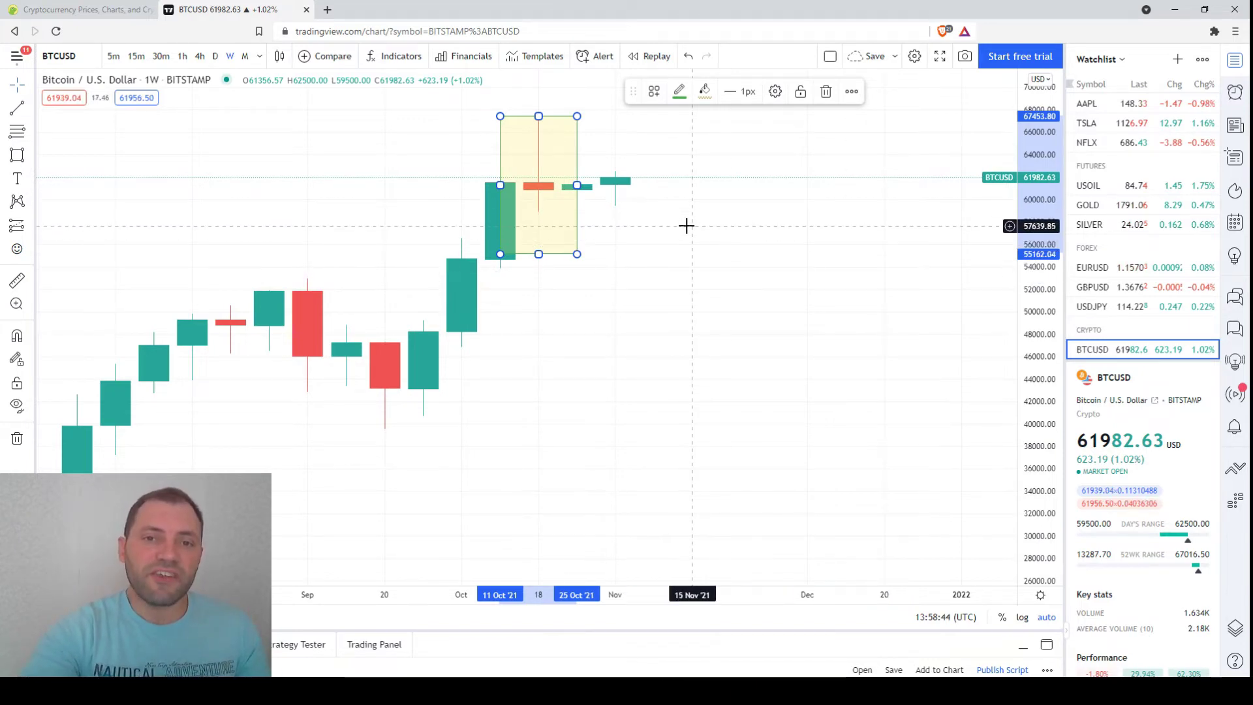
left_click_drag(607, 184, 638, 187)
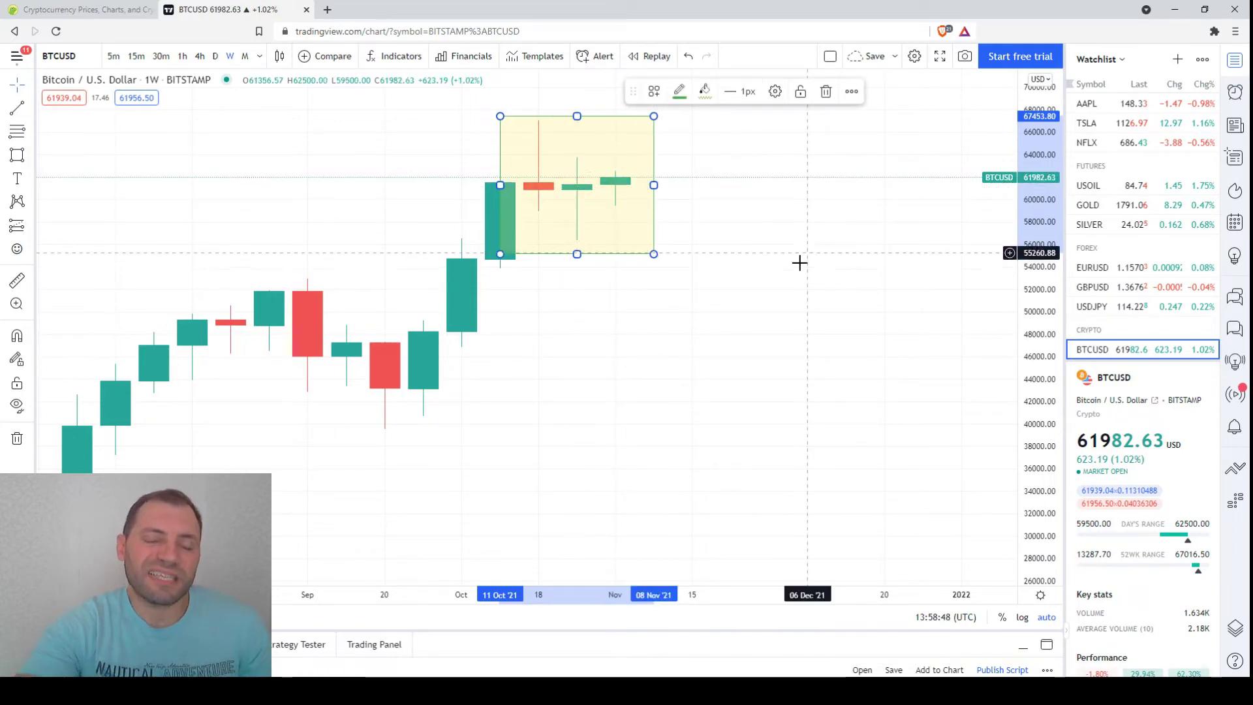
scroll(783, 255, "down", 4)
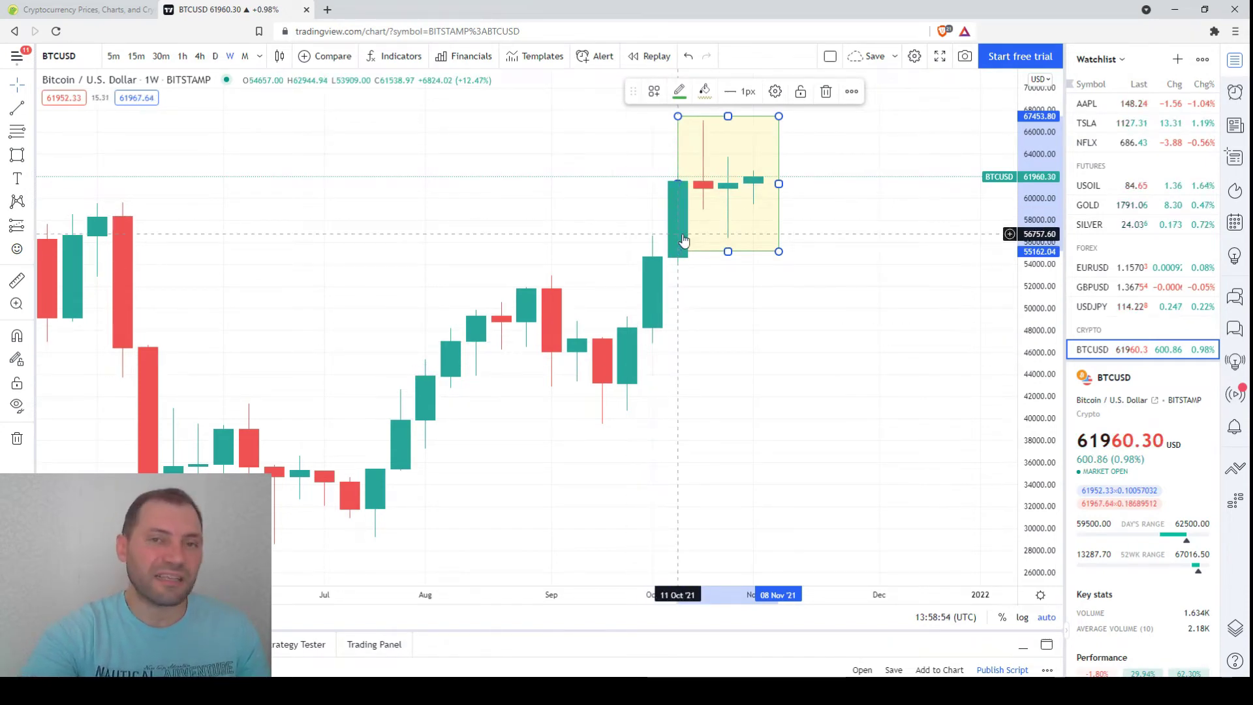
Step: Narrow the rectangle to between about 64200 and 58180 and extend its start back to 8 Feb '21
left_click_drag(728, 251, 728, 218)
left_click_drag(728, 117, 729, 152)
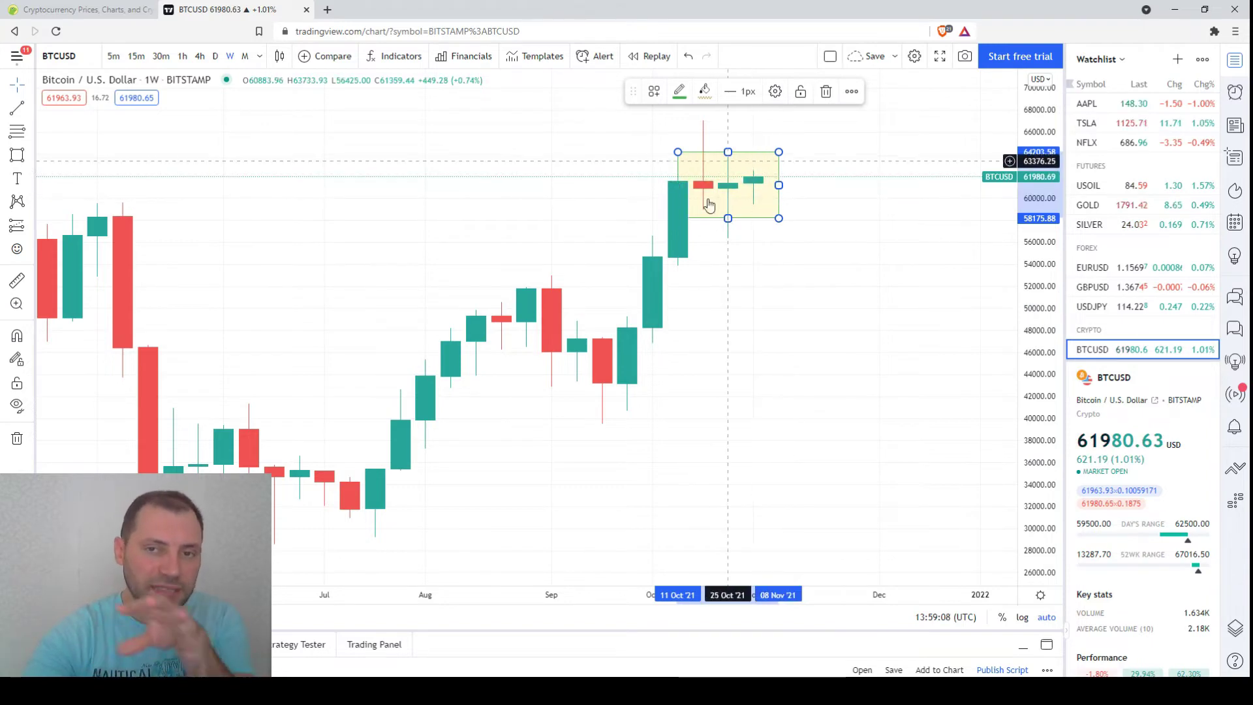
scroll(709, 205, "down", 5)
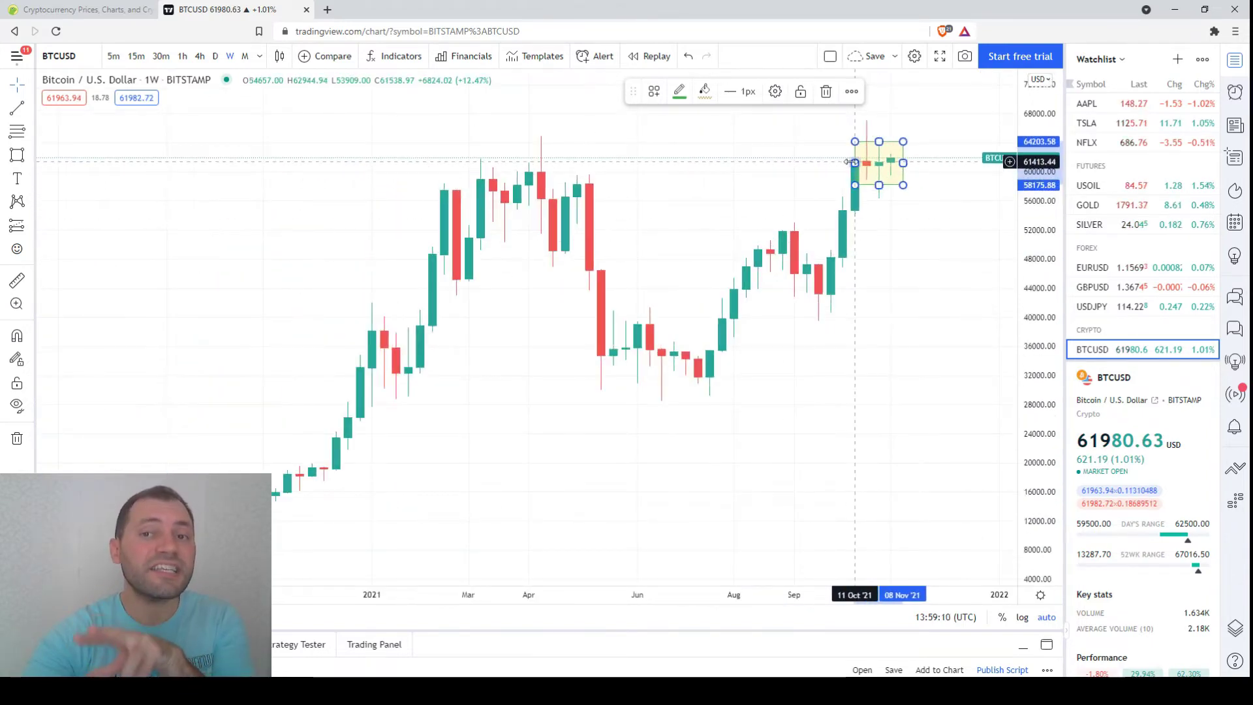
left_click_drag(849, 162, 462, 167)
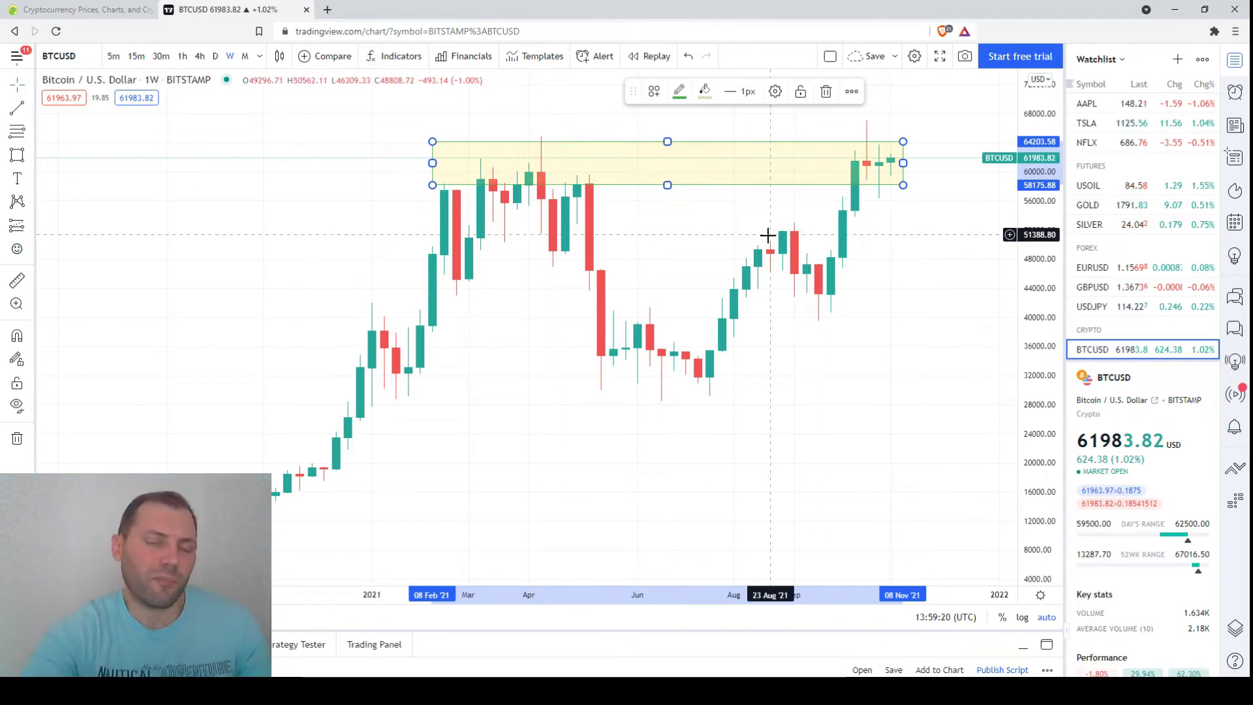
scroll(864, 254, "up", 5)
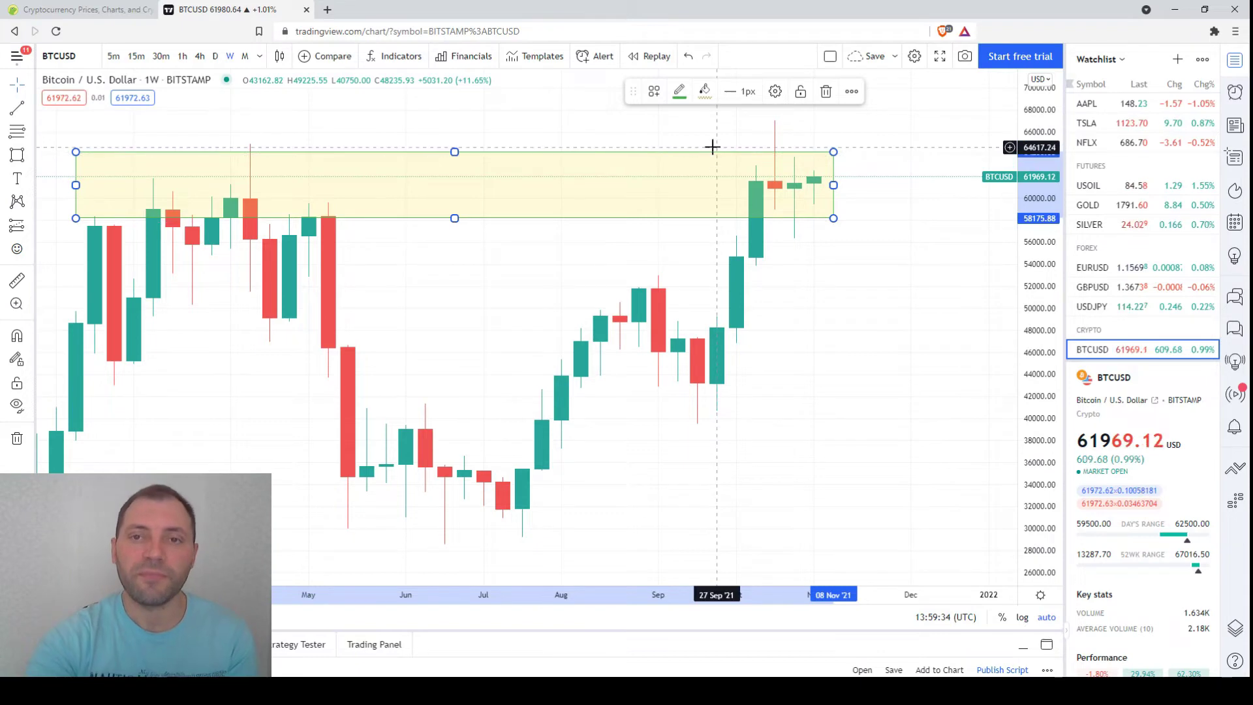
Step: Delete the rectangle and switch the BTCUSD chart to the daily interval
key("Delete")
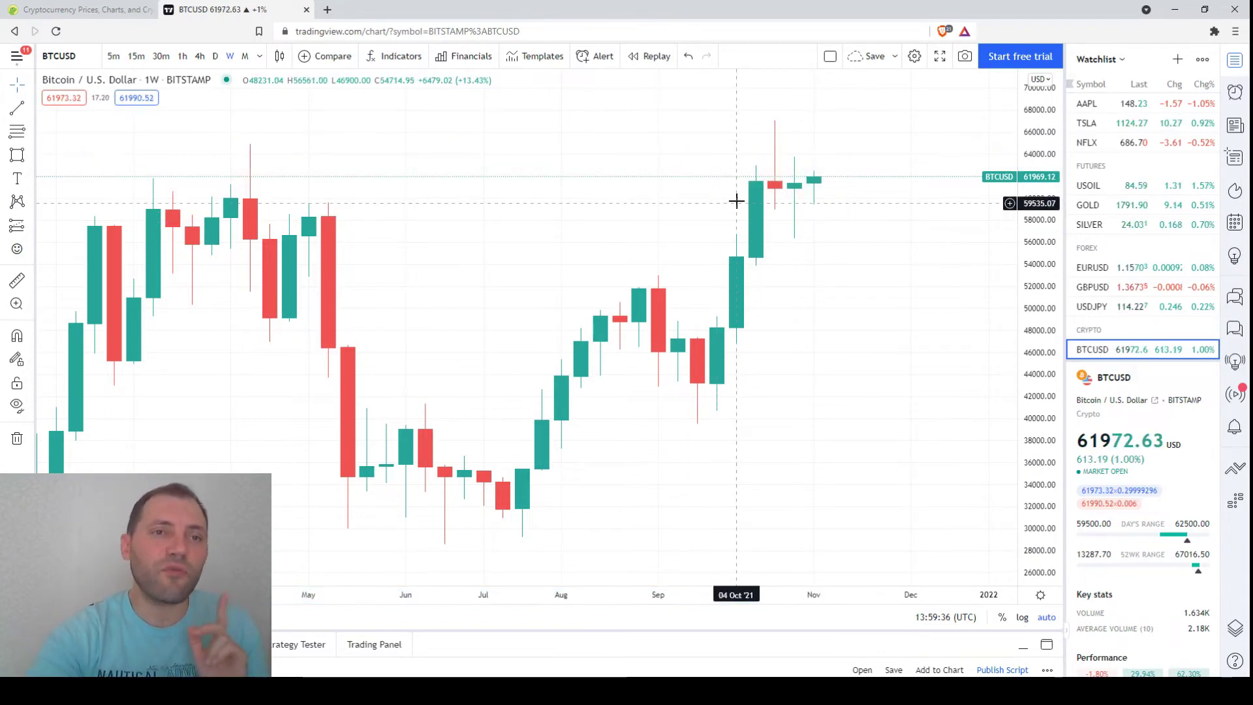
left_click(217, 58)
scroll(457, 305, "down", 5)
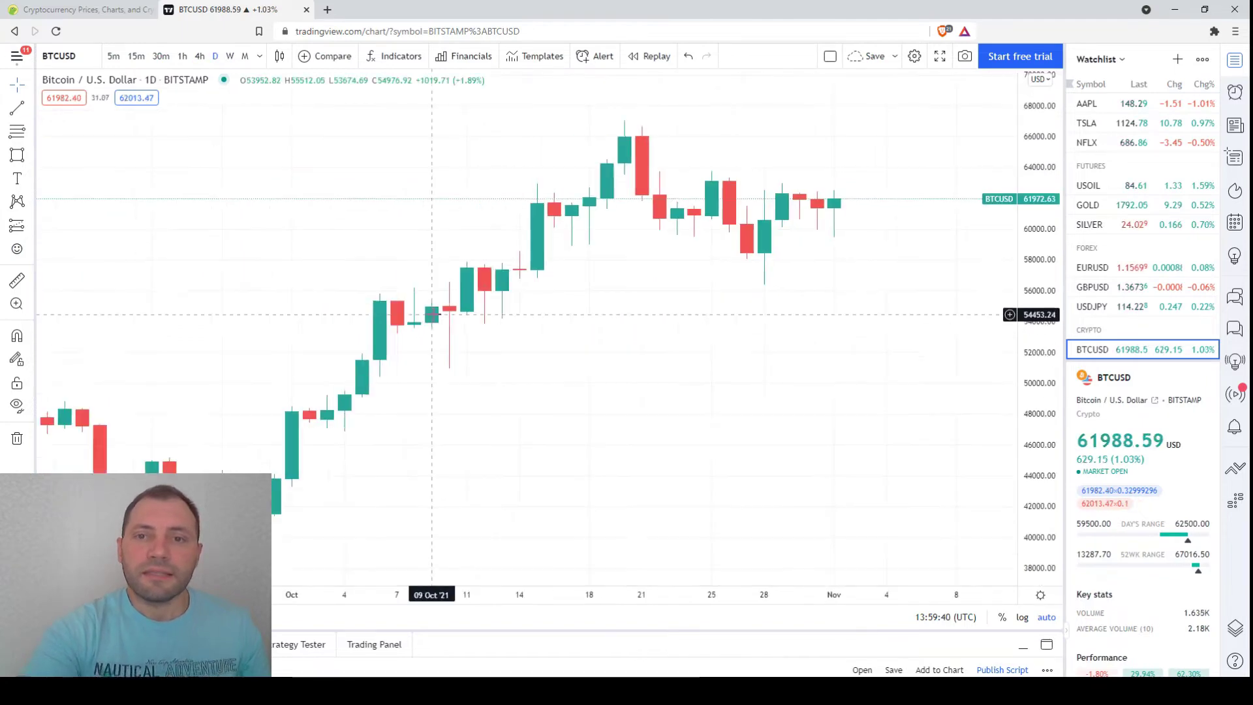
Step: Draw a rectangle across the 2021 highs from 22 Feb '21 to early November '21, between about 67050 and 58600
scroll(485, 306, "down", 8)
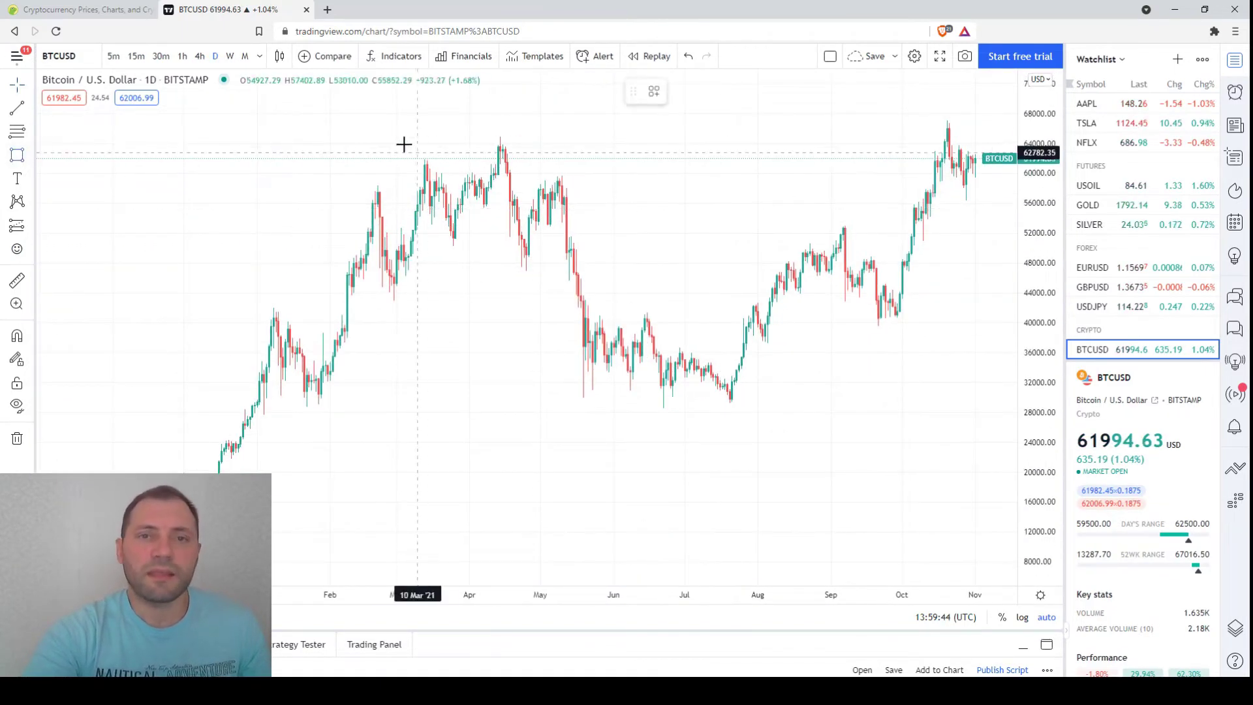
mouse_move(399, 130)
left_mouse_down()
mouse_move(866, 137)
mouse_move(506, 158)
mouse_move(672, 183)
mouse_move(994, 183)
left_mouse_up()
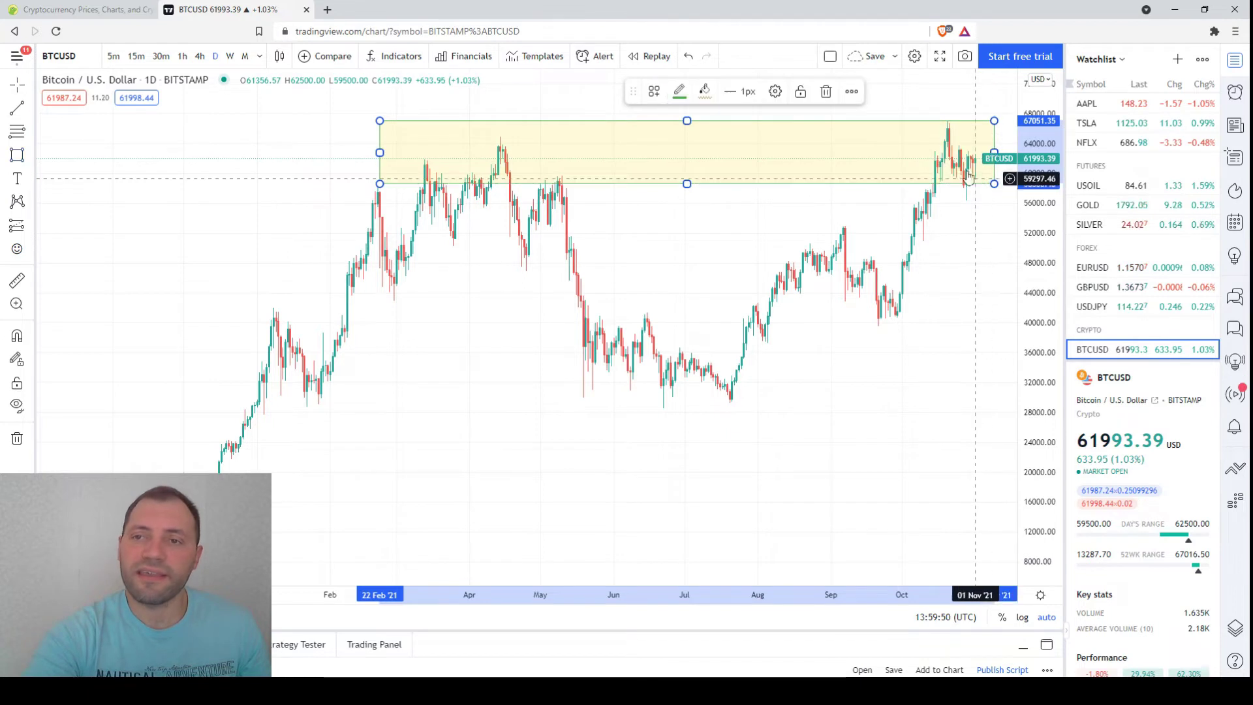
left_click_drag(909, 280, 896, 280)
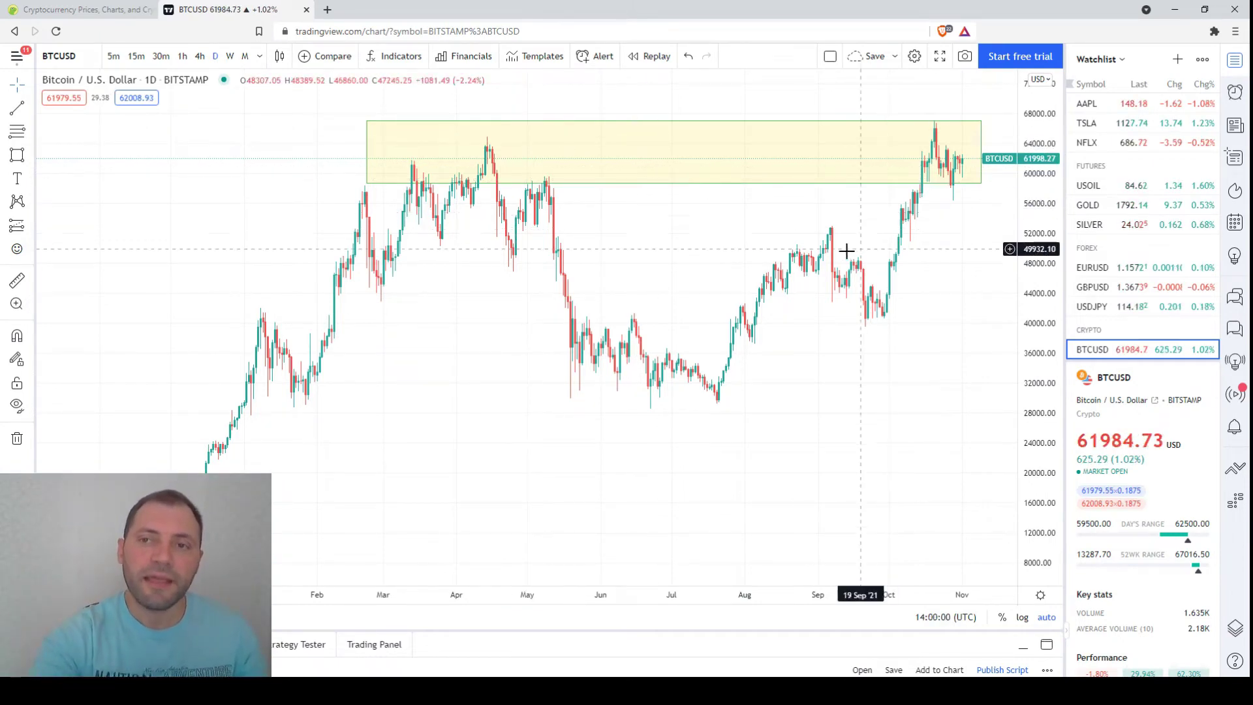
Step: Lower the rectangle's upper edge to about 63300 and move its start slightly later in February '21
scroll(829, 241, "up", 4)
scroll(845, 232, "up", 1)
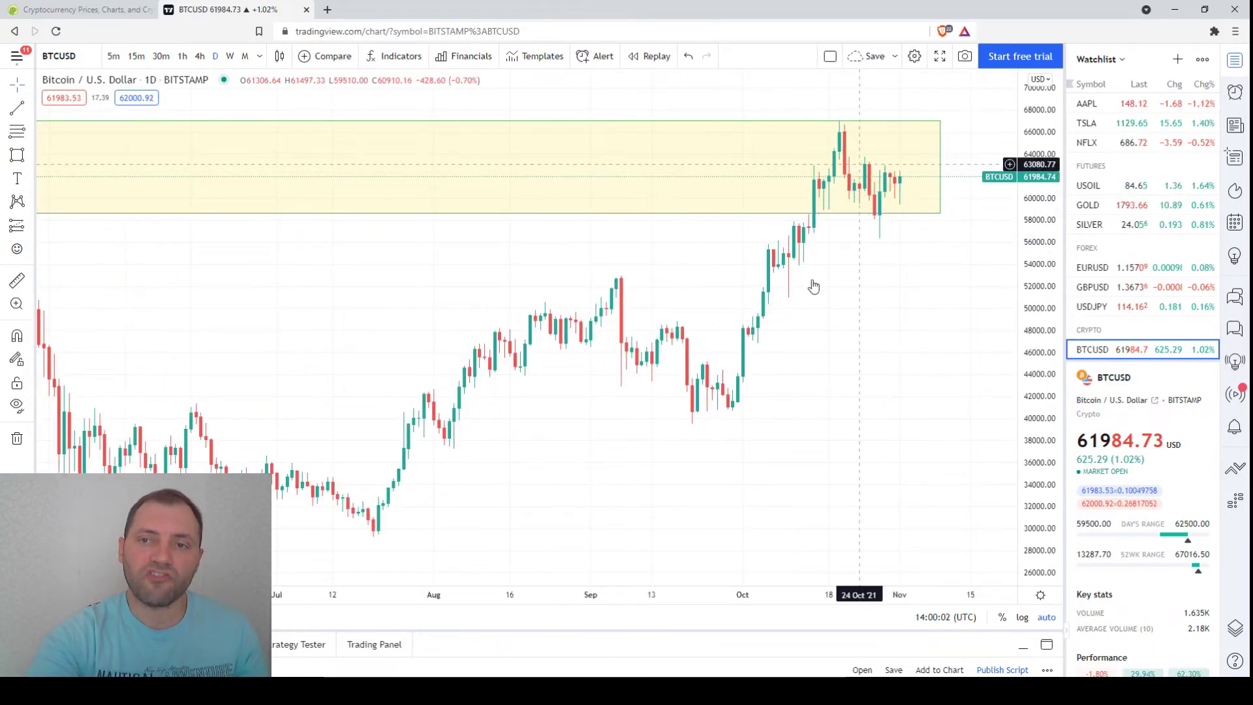
scroll(894, 206, "down", 1)
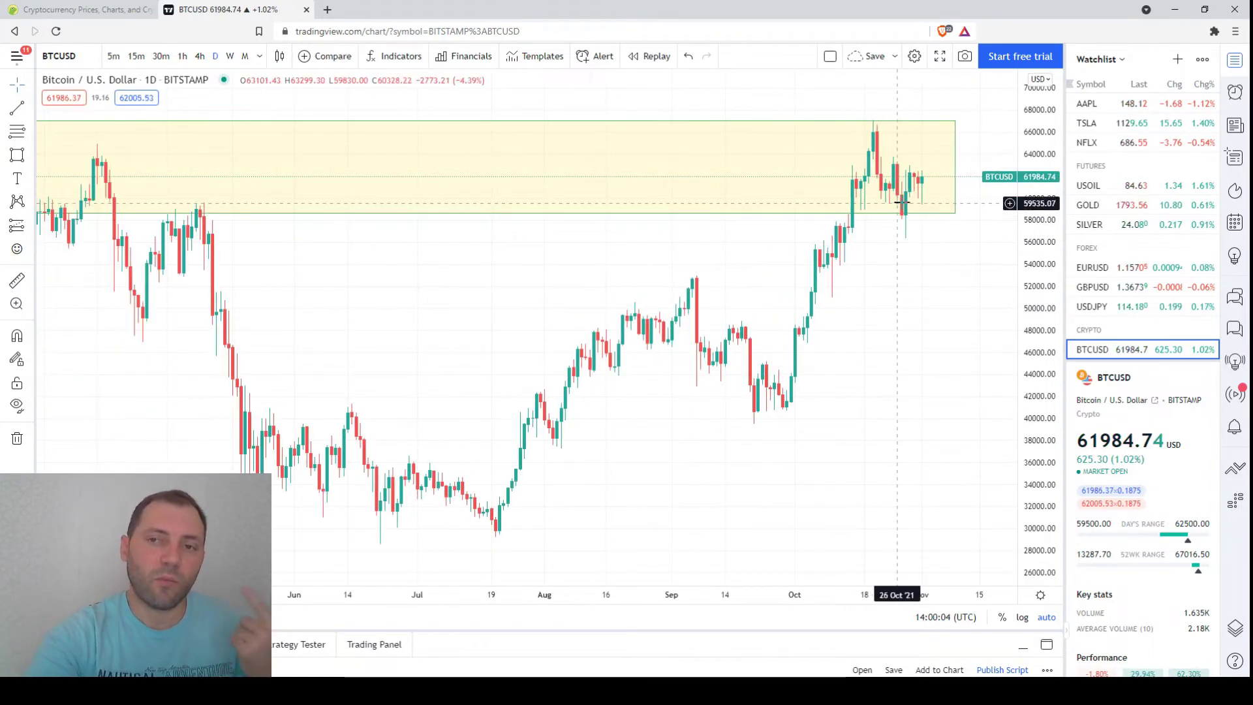
scroll(456, 165, "down", 2)
left_click(194, 120)
left_click_drag(194, 120, 203, 161)
left_click(747, 221)
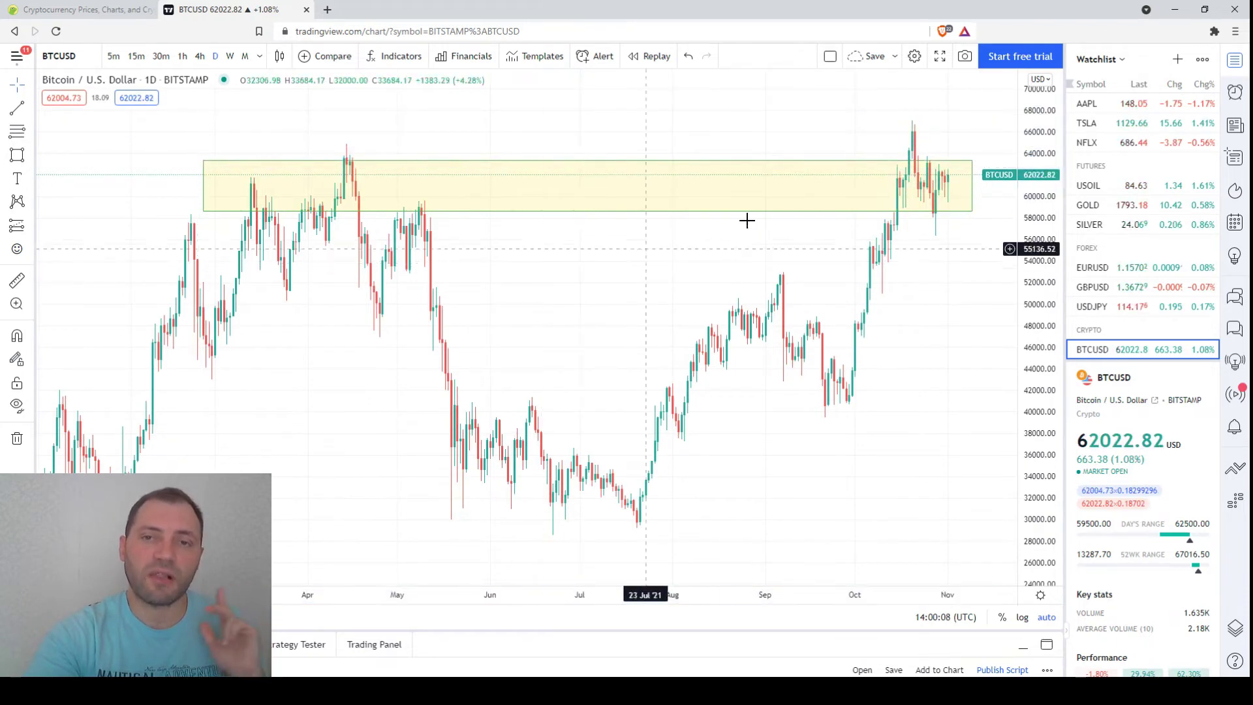
scroll(624, 248, "up", 1)
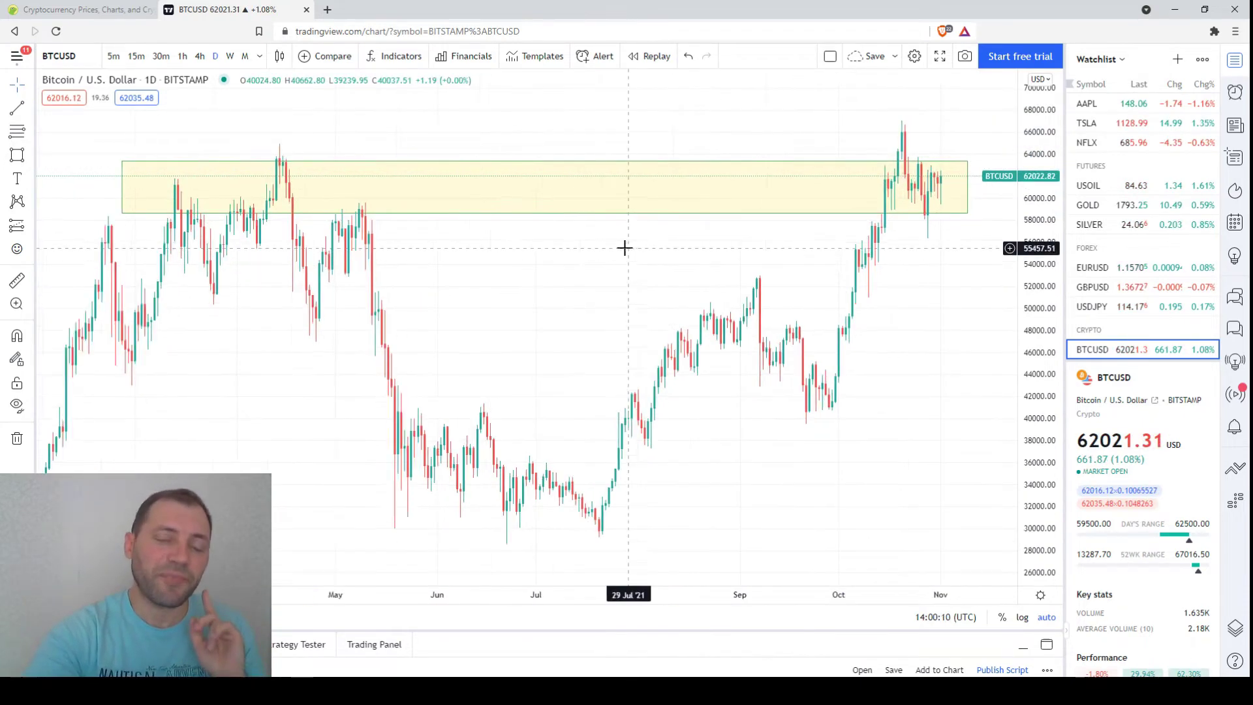
Step: Draw a trend line beneath the July to October lows, from 14 Jul '21 at about 28390 to 12 Nov '21 at about 47950
scroll(625, 248, "up", 1)
left_click(15, 109)
left_click(542, 543)
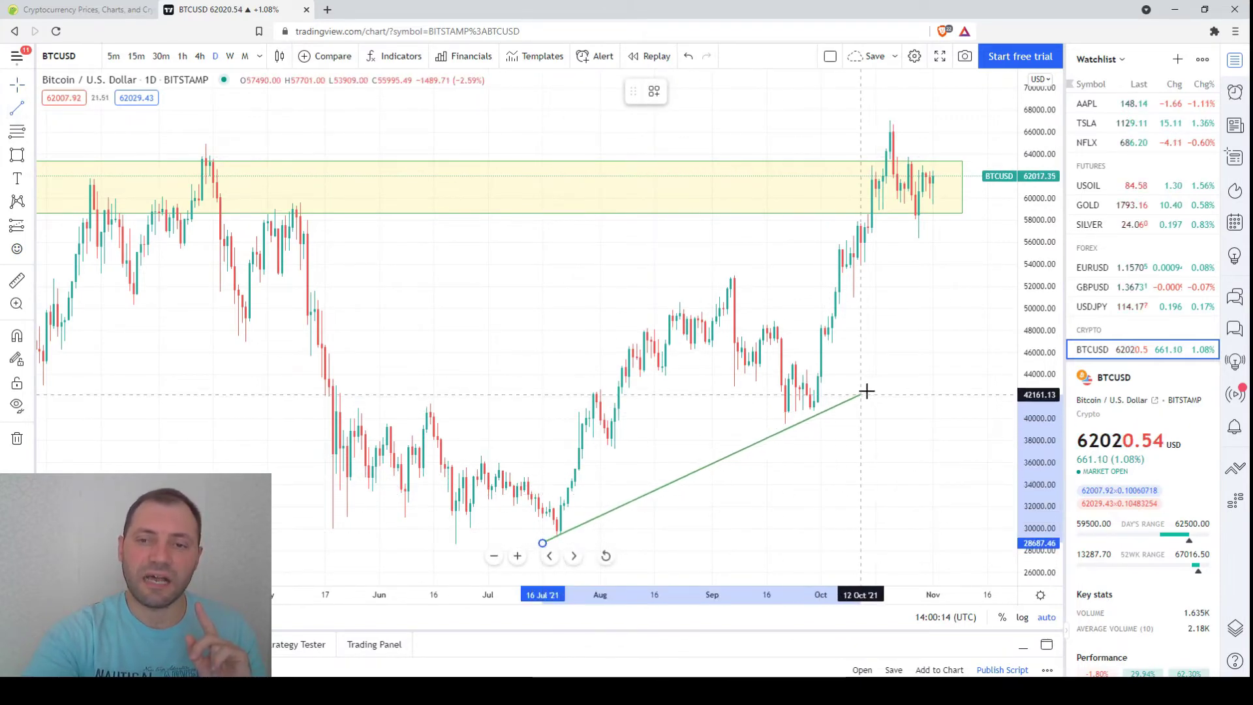
left_click(973, 331)
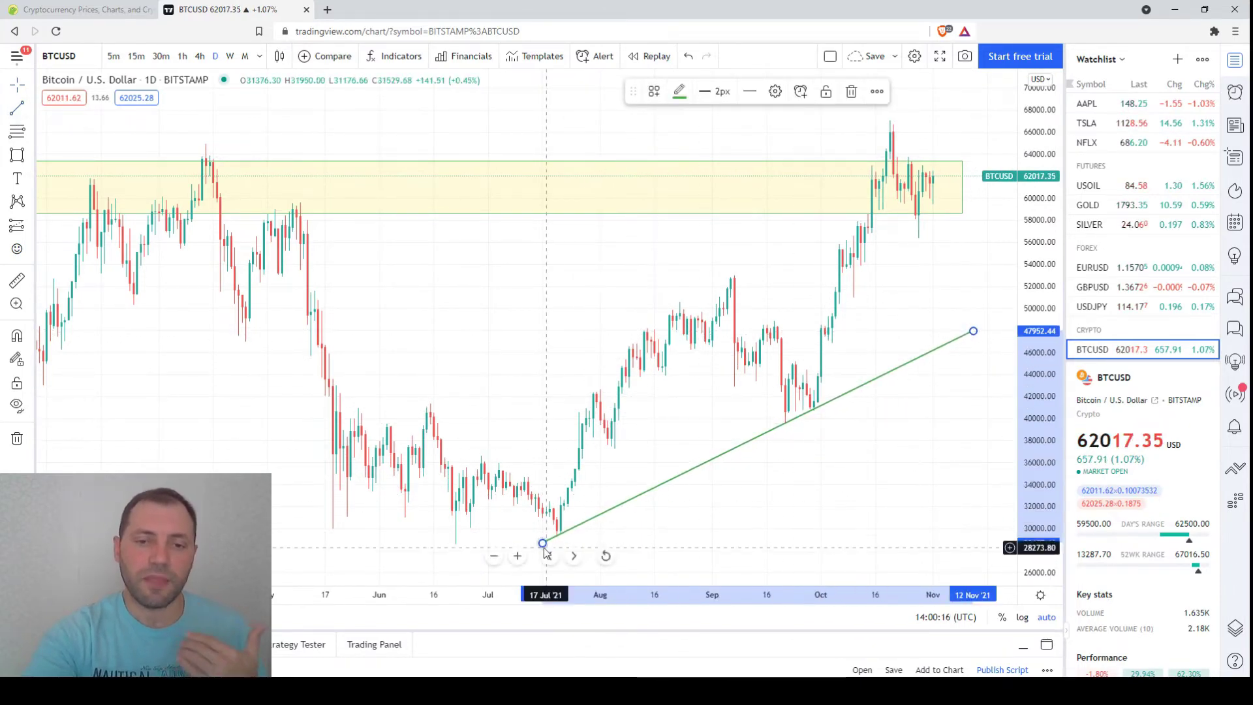
left_click_drag(542, 544, 535, 546)
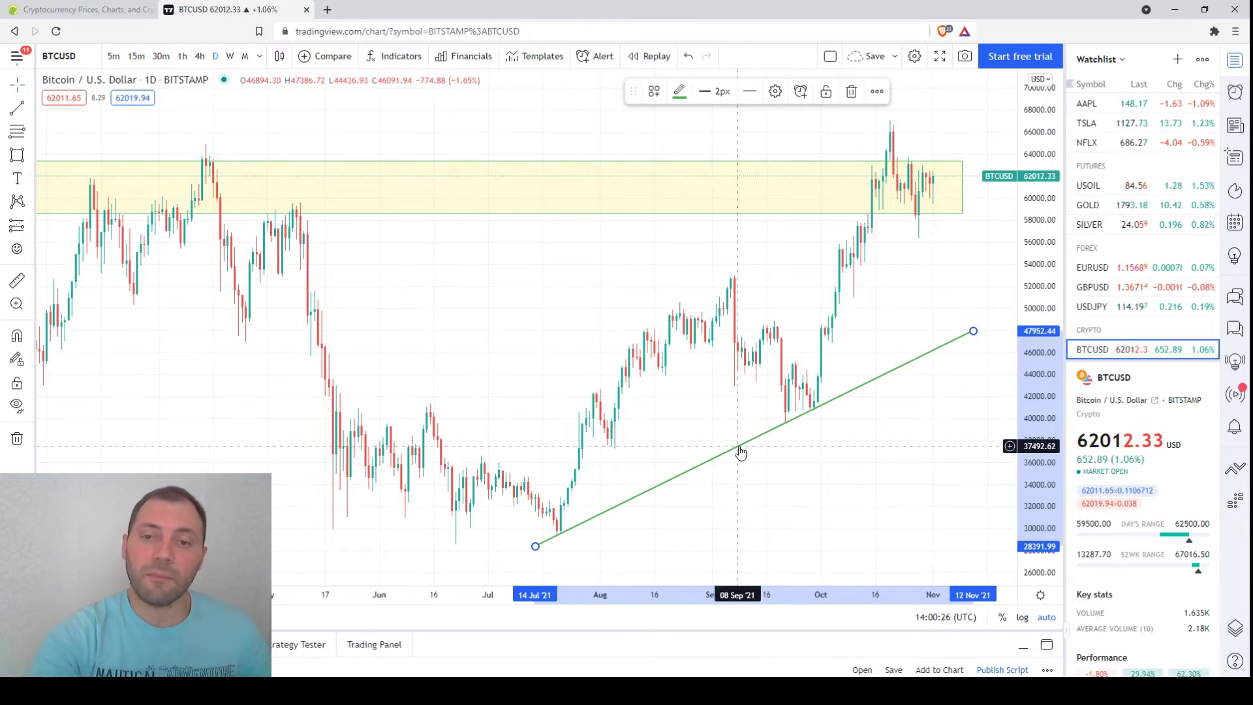
key("Escape")
Step: Duplicate the trend line and place the copy along the highs, from 6 Jun '21 at about 38500 to 17 Nov '21 at about 63900
mouse_move(740, 451)
left_mouse_down()
mouse_move(613, 316)
mouse_move(590, 316)
mouse_move(599, 327)
left_mouse_up()
left_click_drag(840, 220, 986, 155)
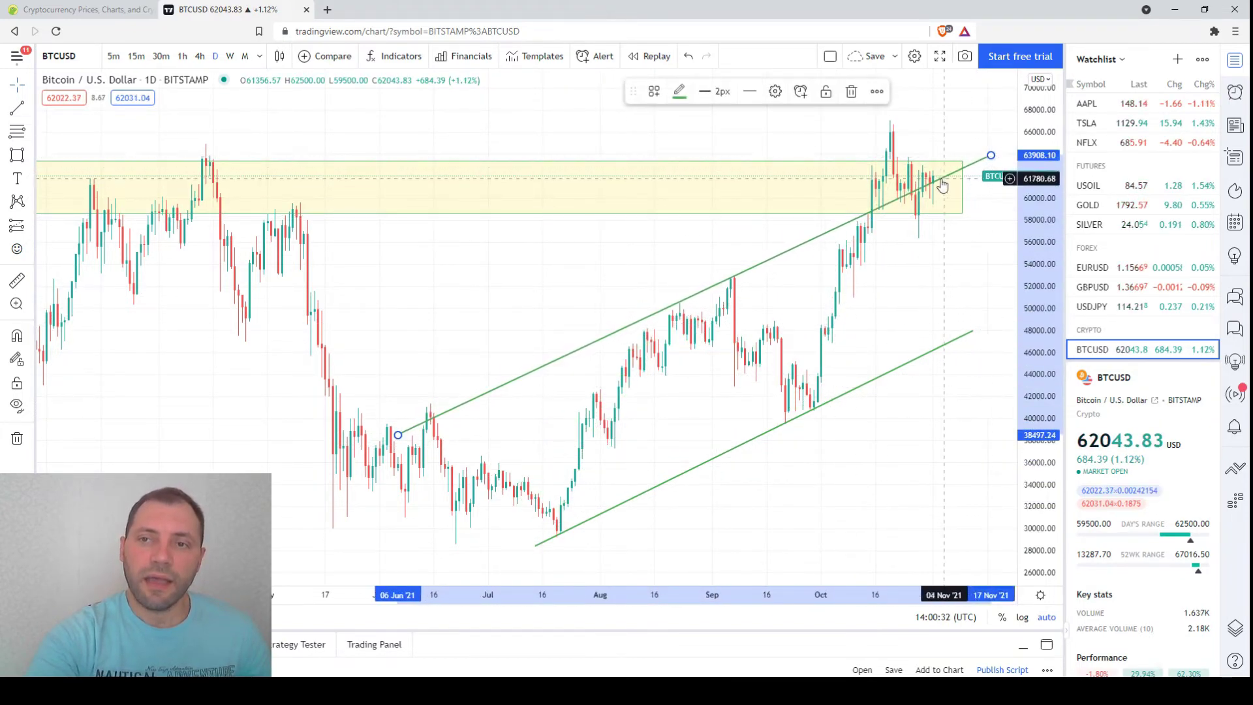
scroll(916, 206, "up", 2)
Step: Extend the lower trend line's end to 20 Nov '21 at about 49250
left_click_drag(965, 330, 999, 317)
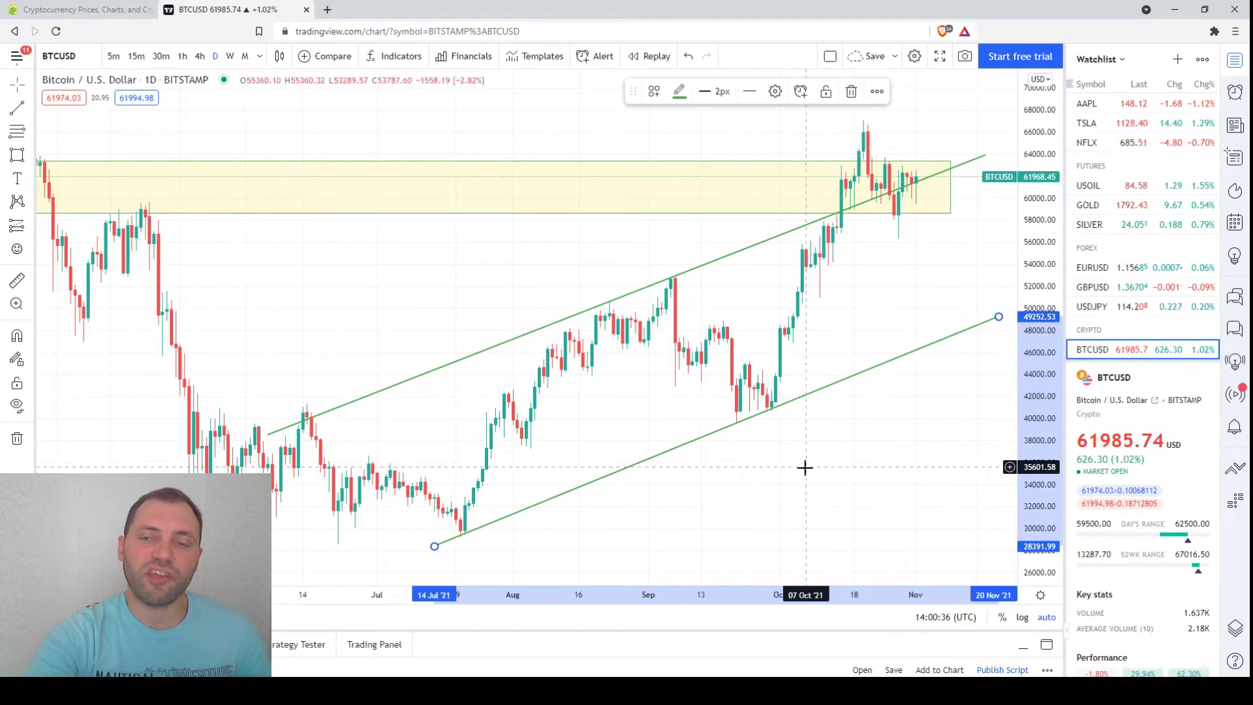
scroll(805, 467, "down", 3)
left_click(839, 467)
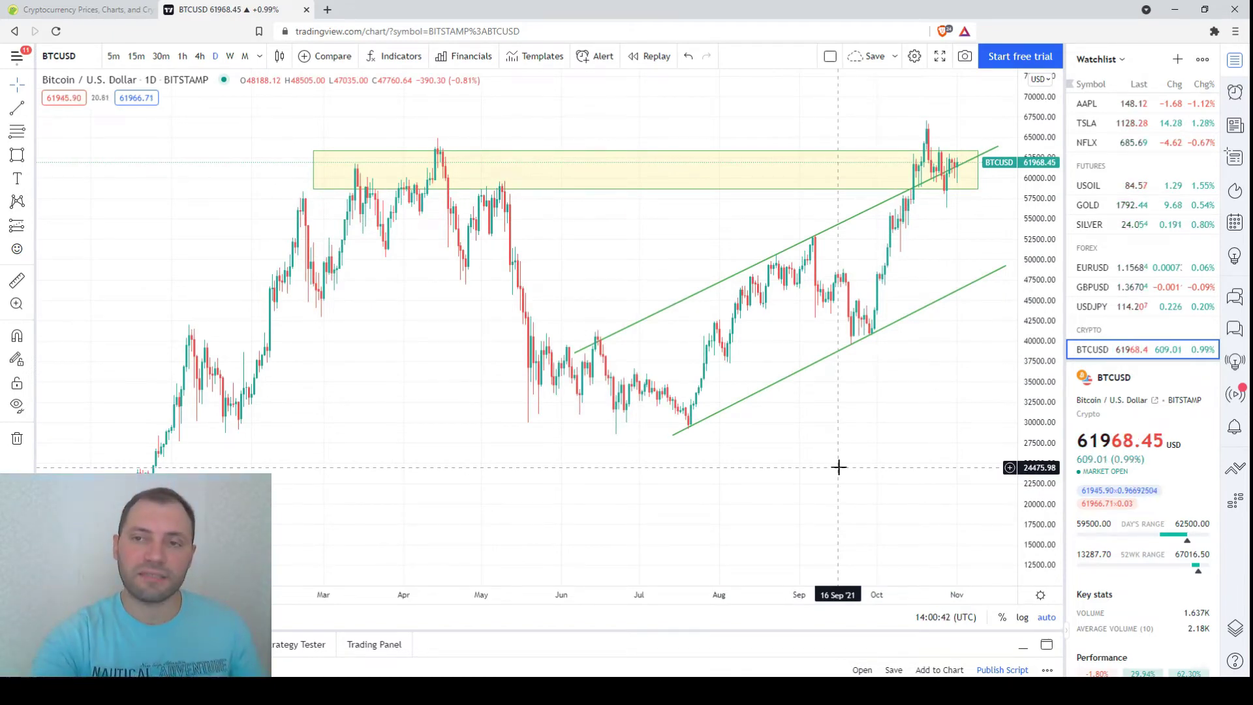
left_click_drag(837, 464, 666, 509)
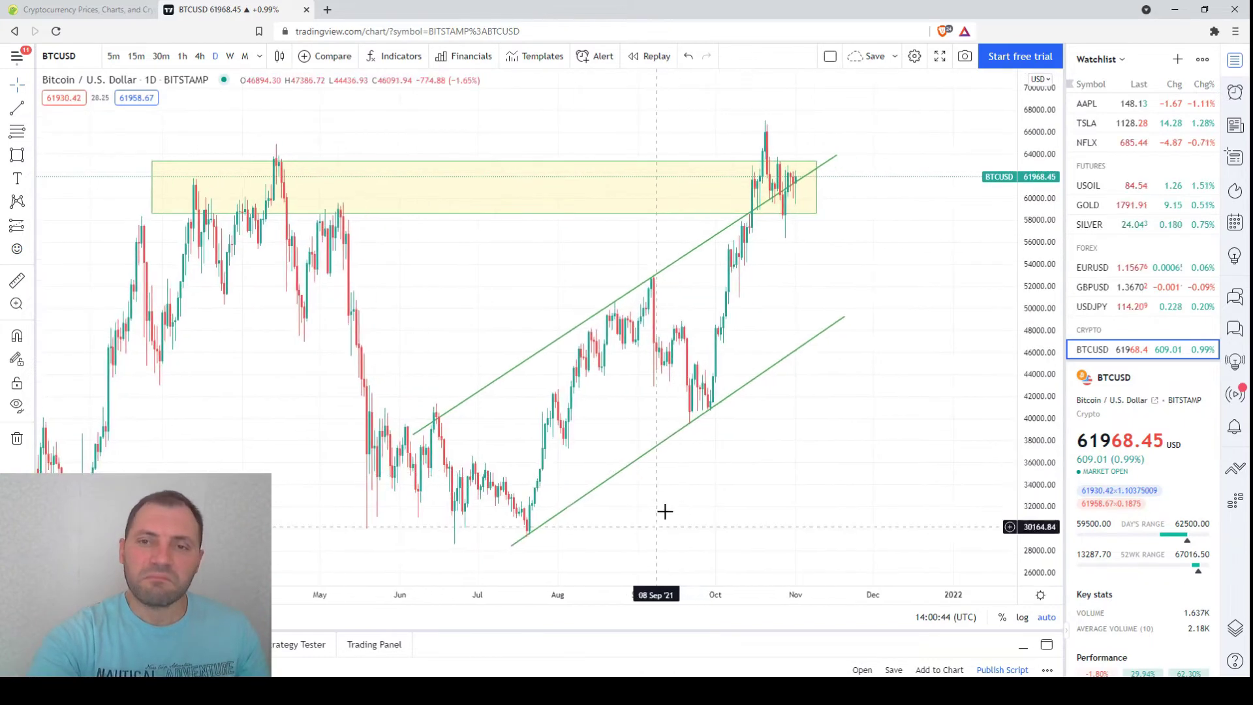
Step: Reposition the upper trend line to run from 6 Jun '21 at about 38090 to 17 Nov '21 at about 63500
left_click_drag(678, 266, 668, 261)
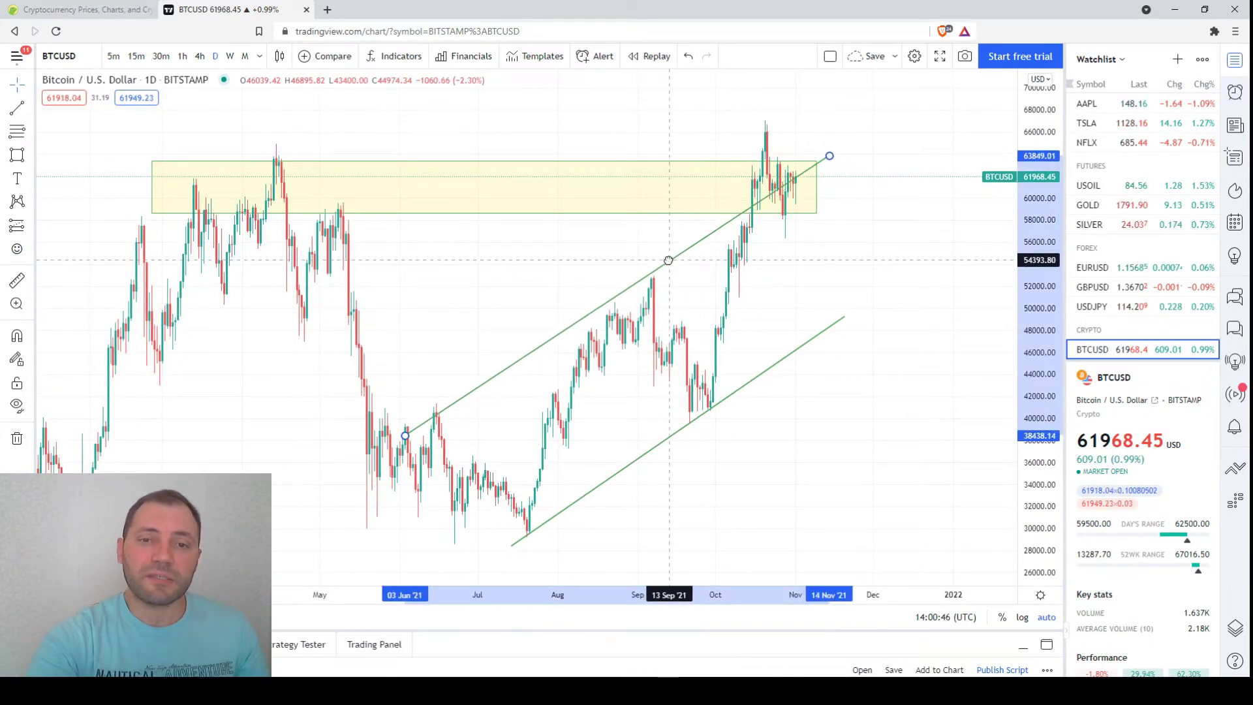
scroll(831, 335, "down", 3)
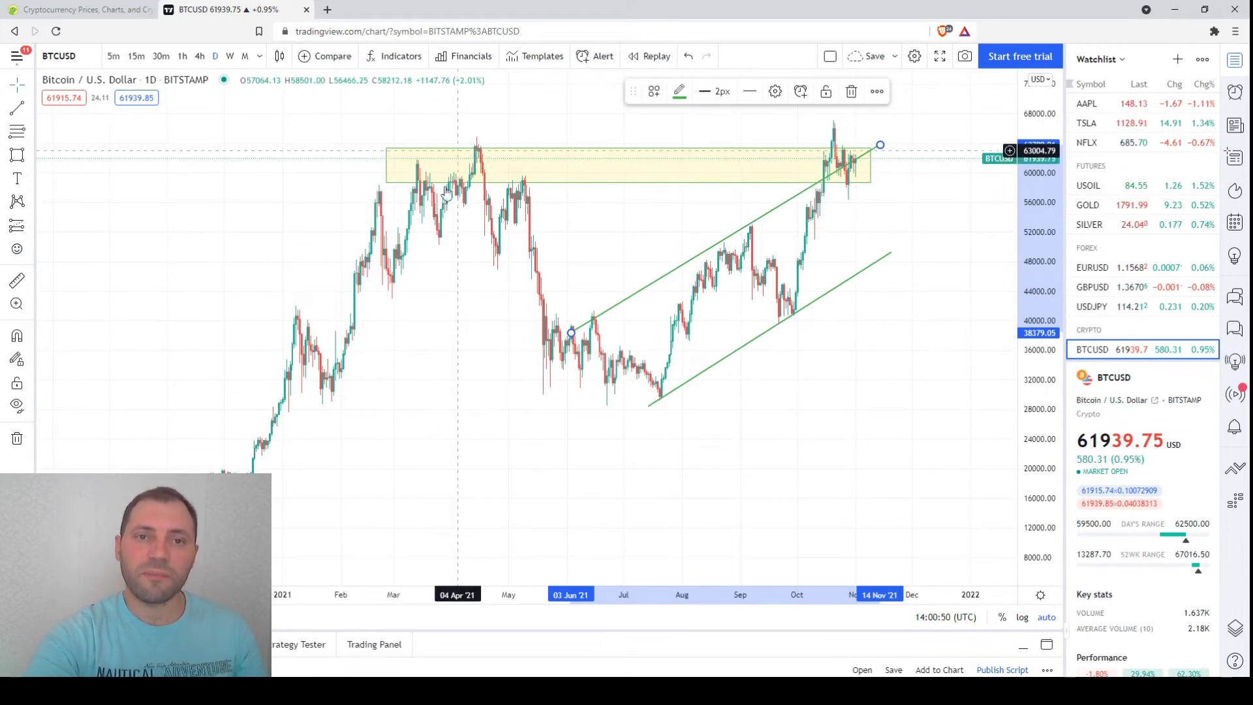
left_click_drag(722, 242, 729, 248)
scroll(831, 216, "up", 2)
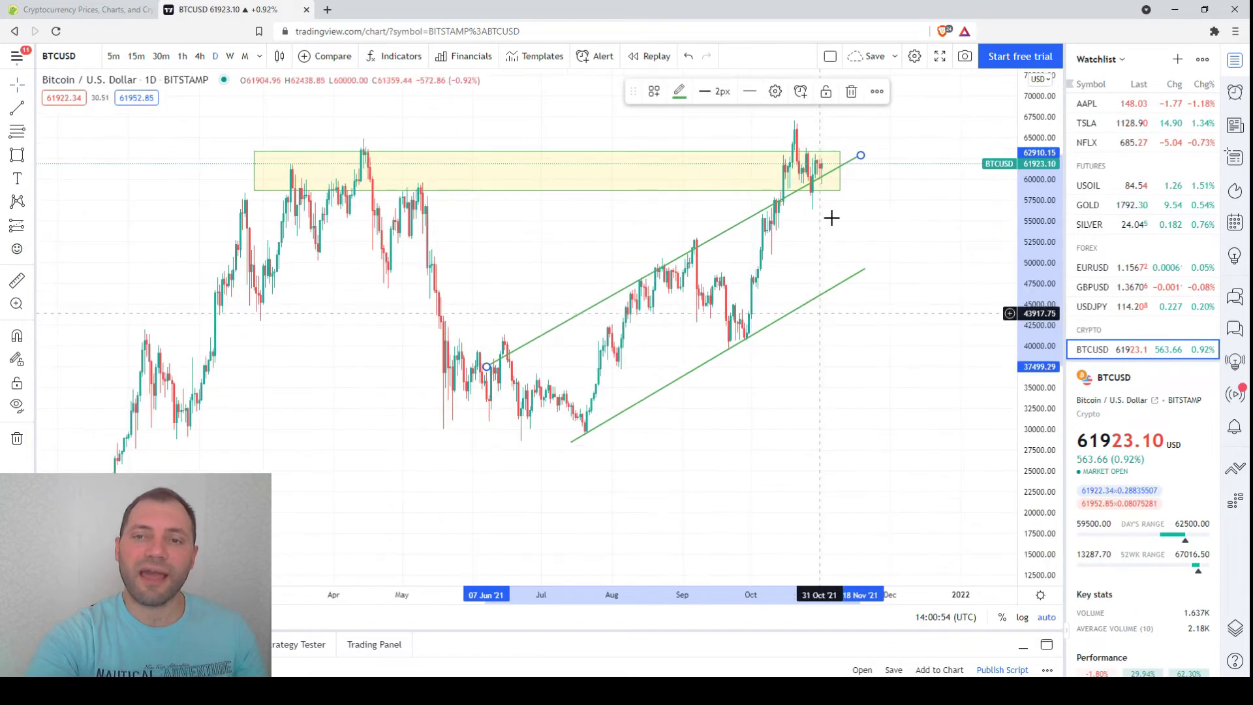
scroll(772, 210, "up", 2)
left_click_drag(686, 254, 682, 248)
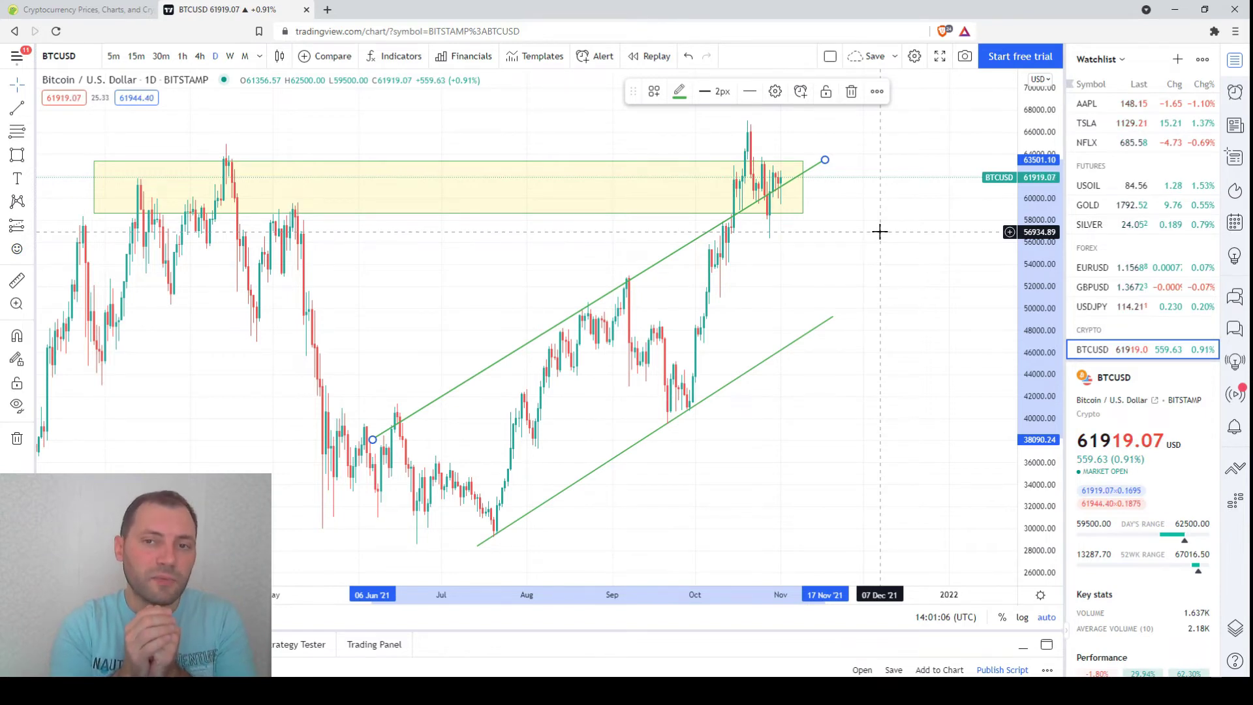
Step: Draw a rising trend line from 2 Nov '21 at about 61480 to 23 Nov '21 at about 71610
scroll(346, 267, "down", 3)
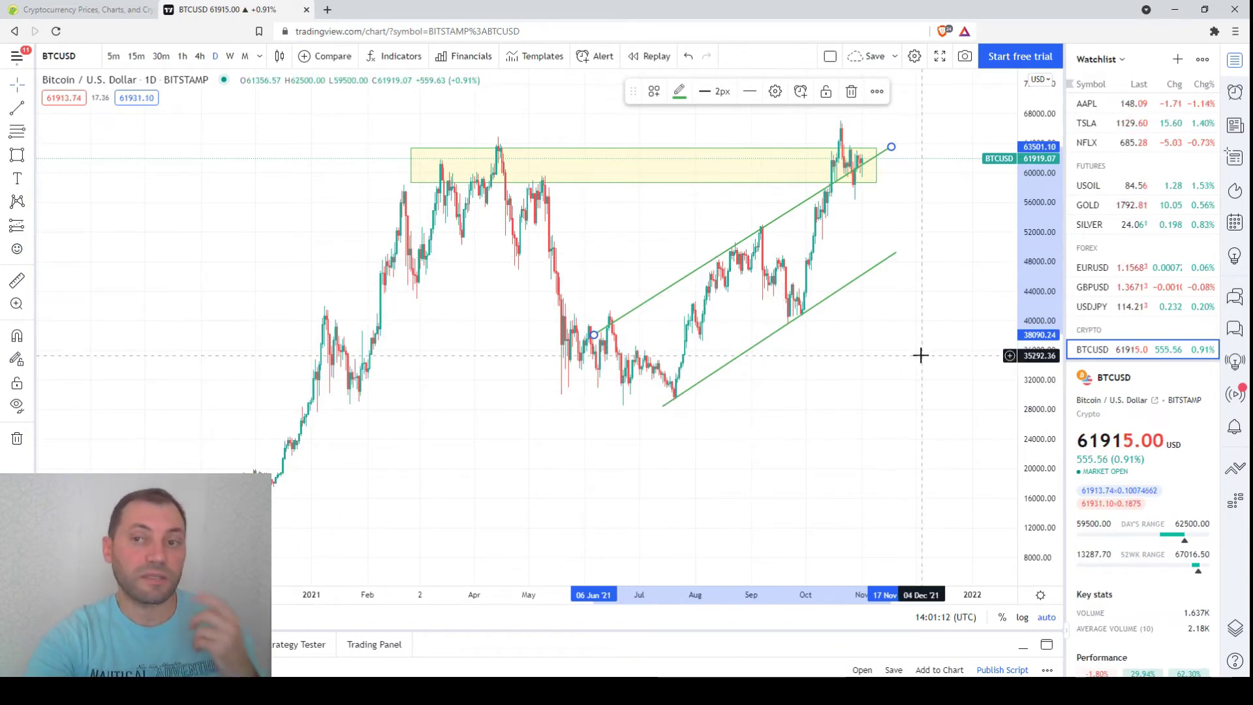
scroll(922, 355, "up", 5)
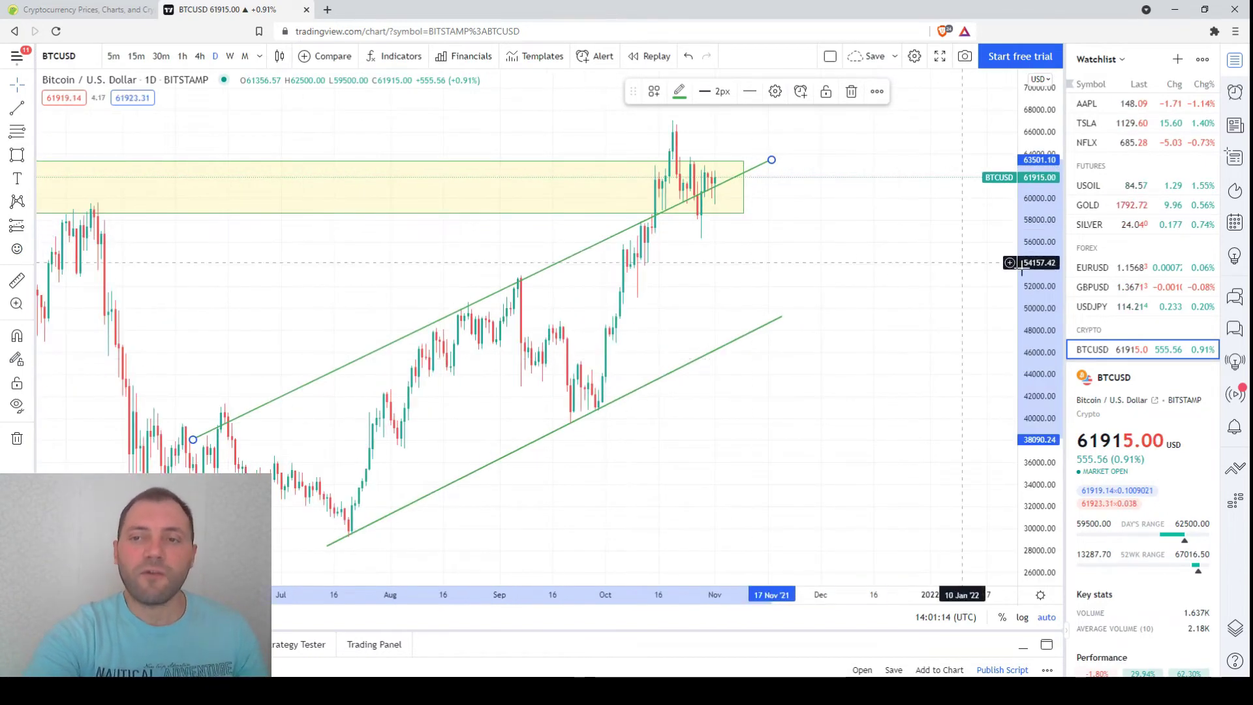
scroll(1036, 265, "down", 1)
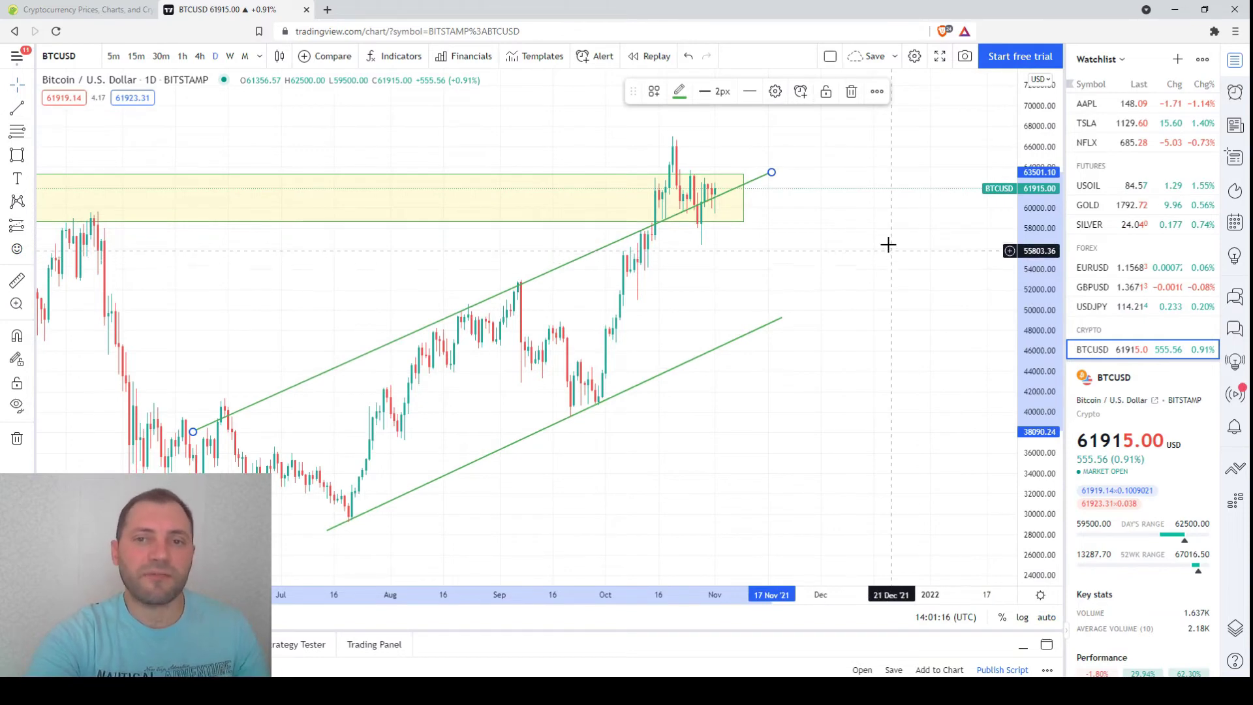
left_click(92, 118)
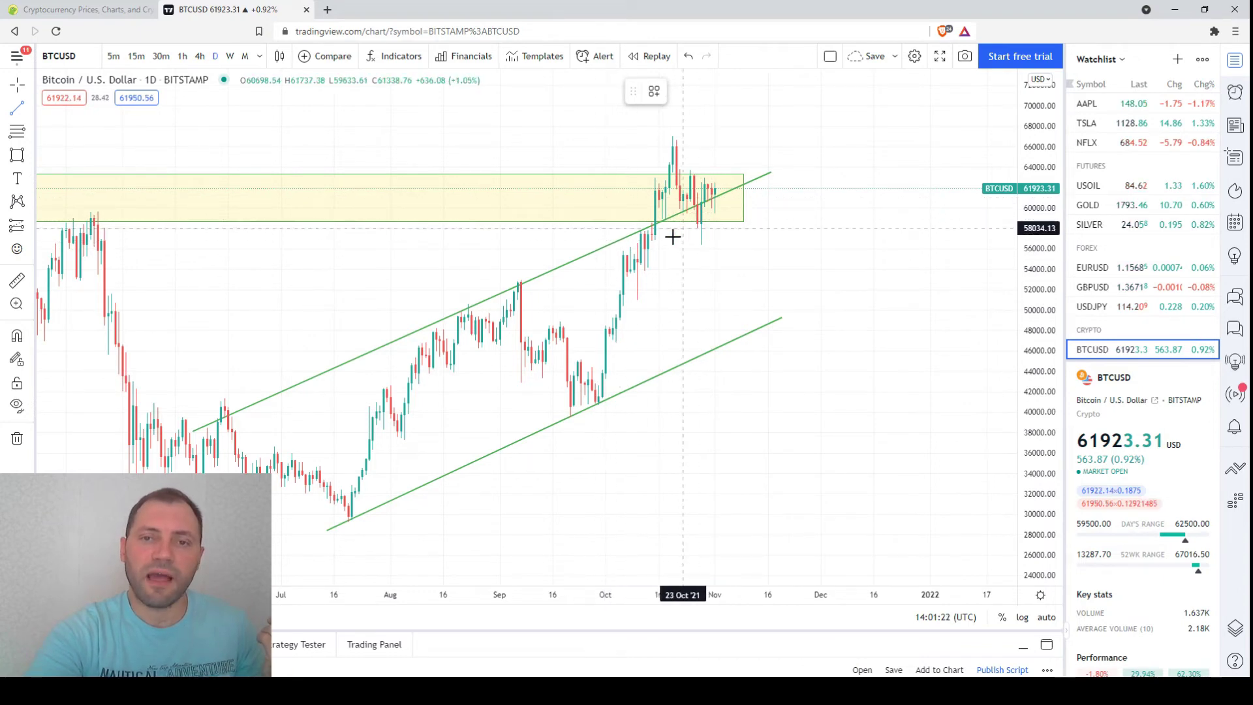
scroll(669, 248, "down", 5)
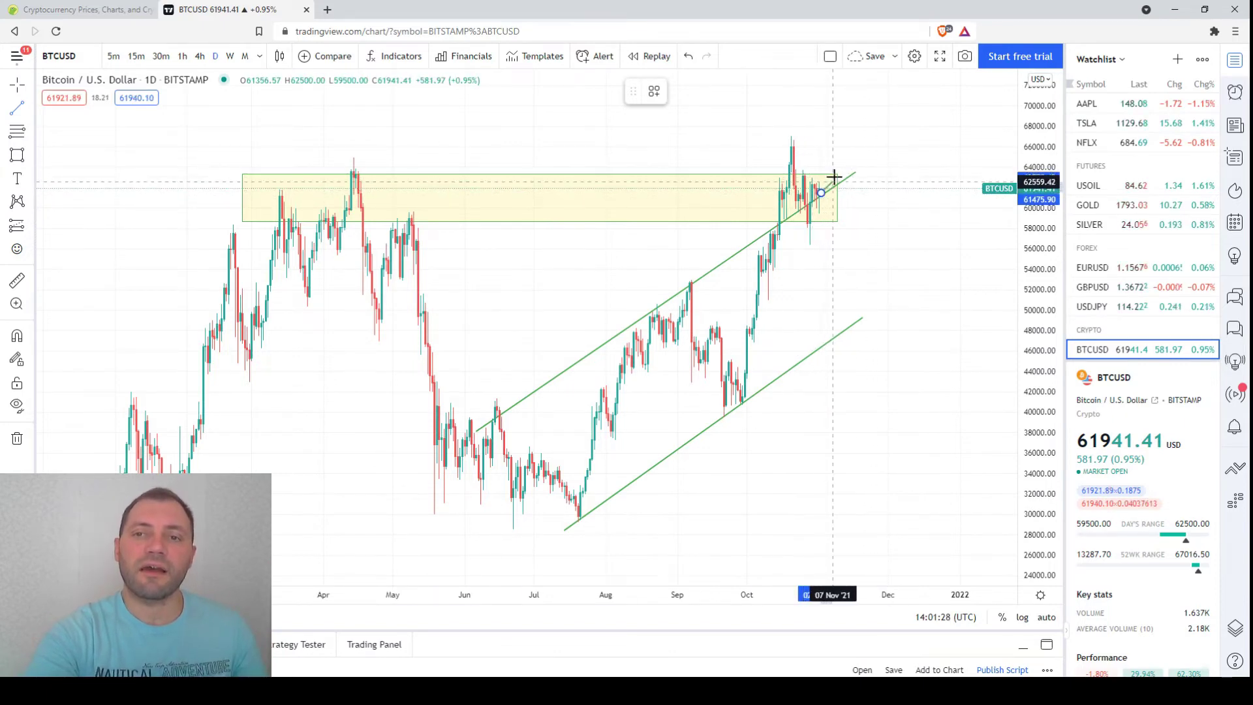
left_click(870, 88)
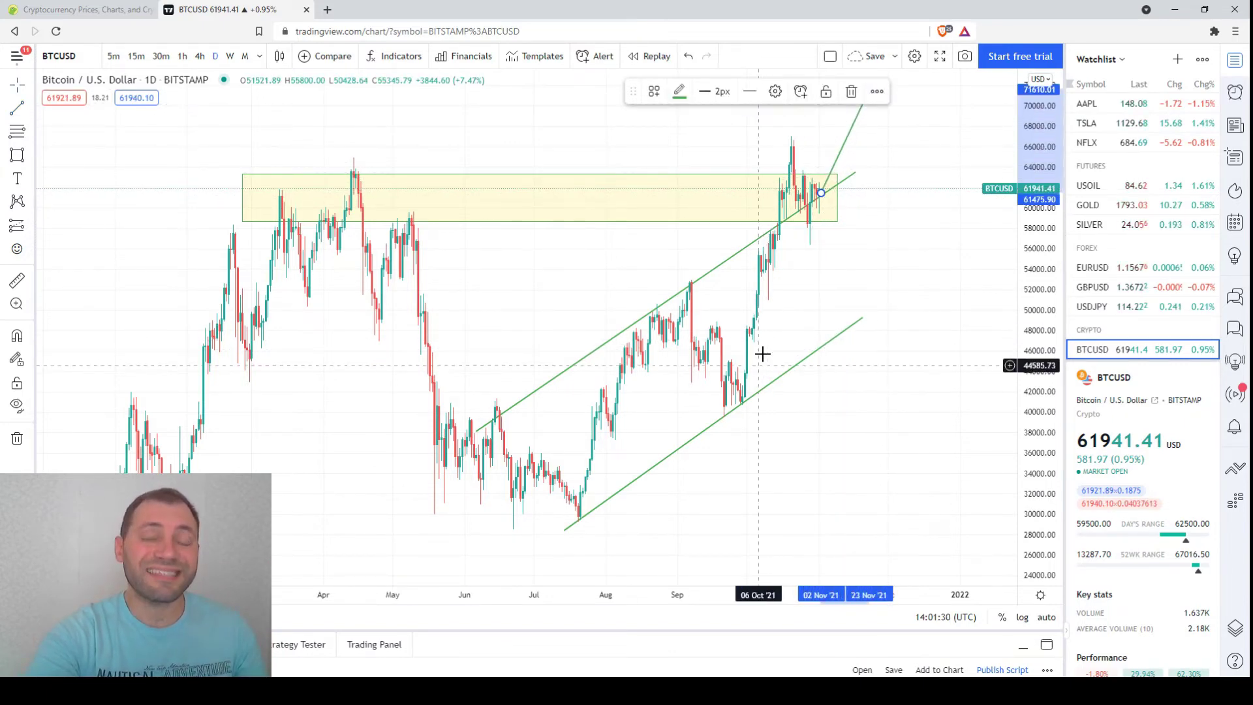
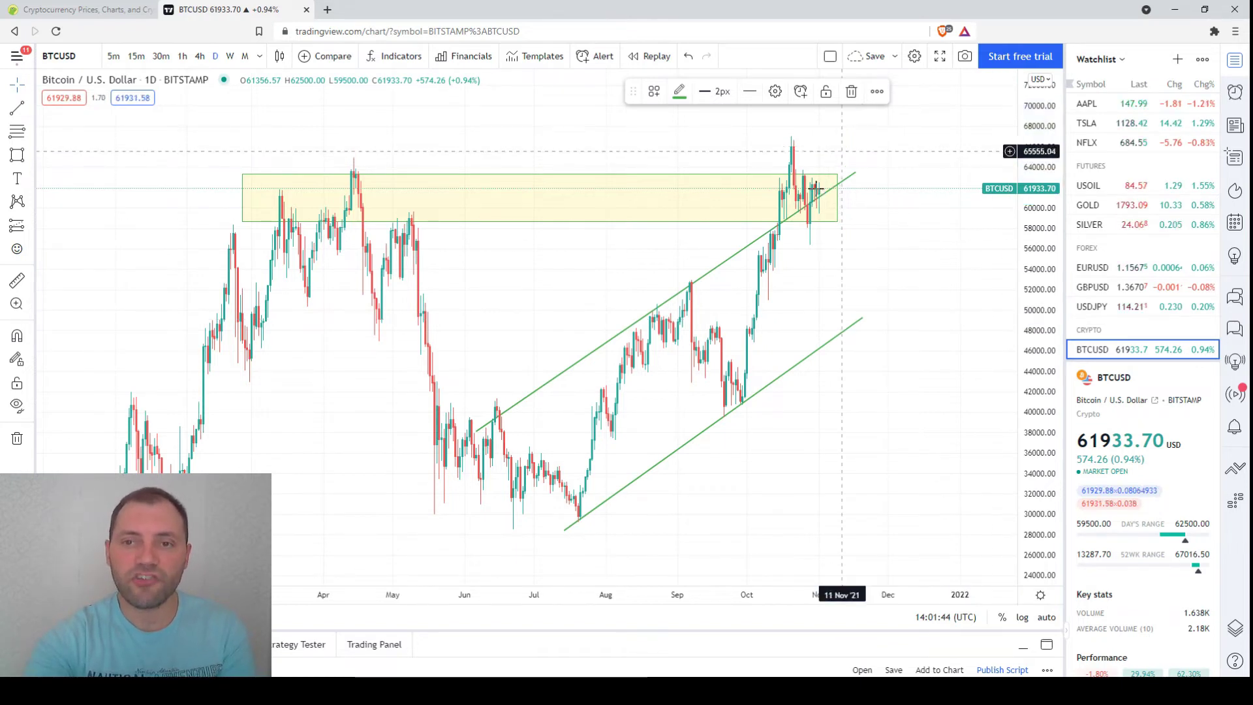
Step: Extend the end of the yellow resistance zone rectangle to about 20 Dec '21
left_click(831, 215)
scroll(847, 277, "up", 2)
left_click_drag(797, 222, 914, 224)
Step: Draw a near-horizontal trend line from 26 Oct '21 to 5 Dec '21 at about 61300 and extend the lower channel line to 8 Jan '22
left_click(19, 113)
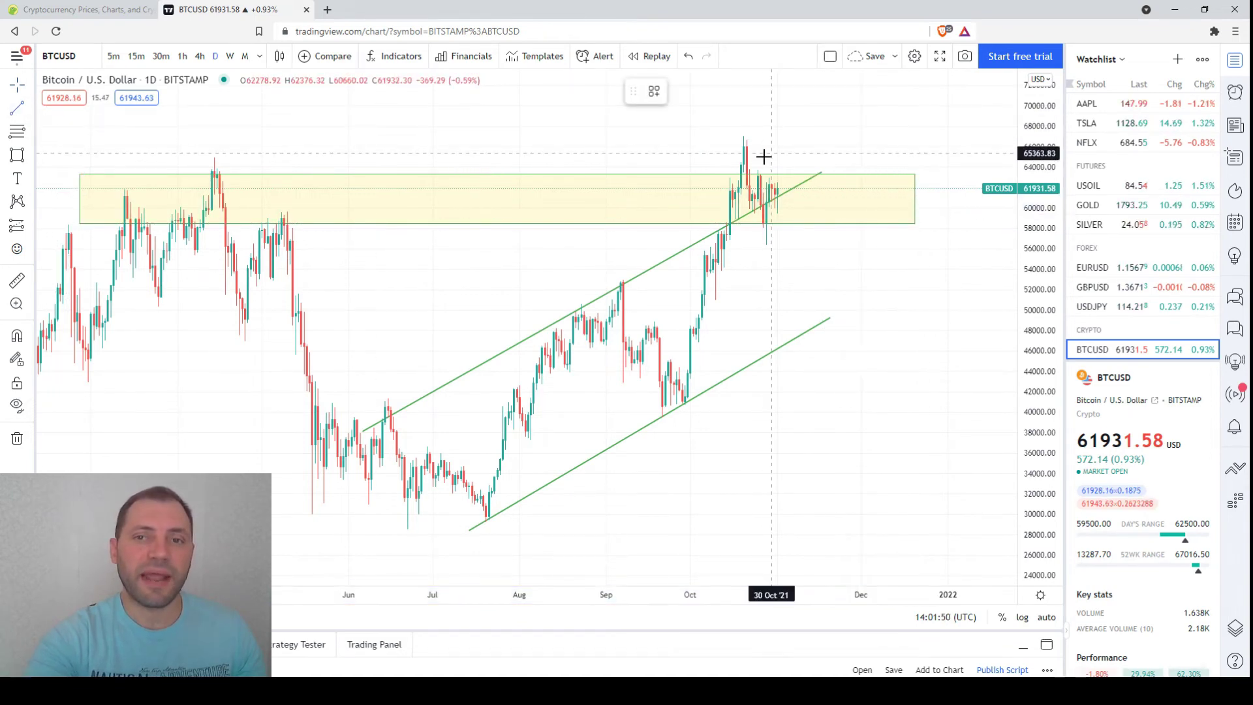
left_click(761, 196)
left_click(873, 192)
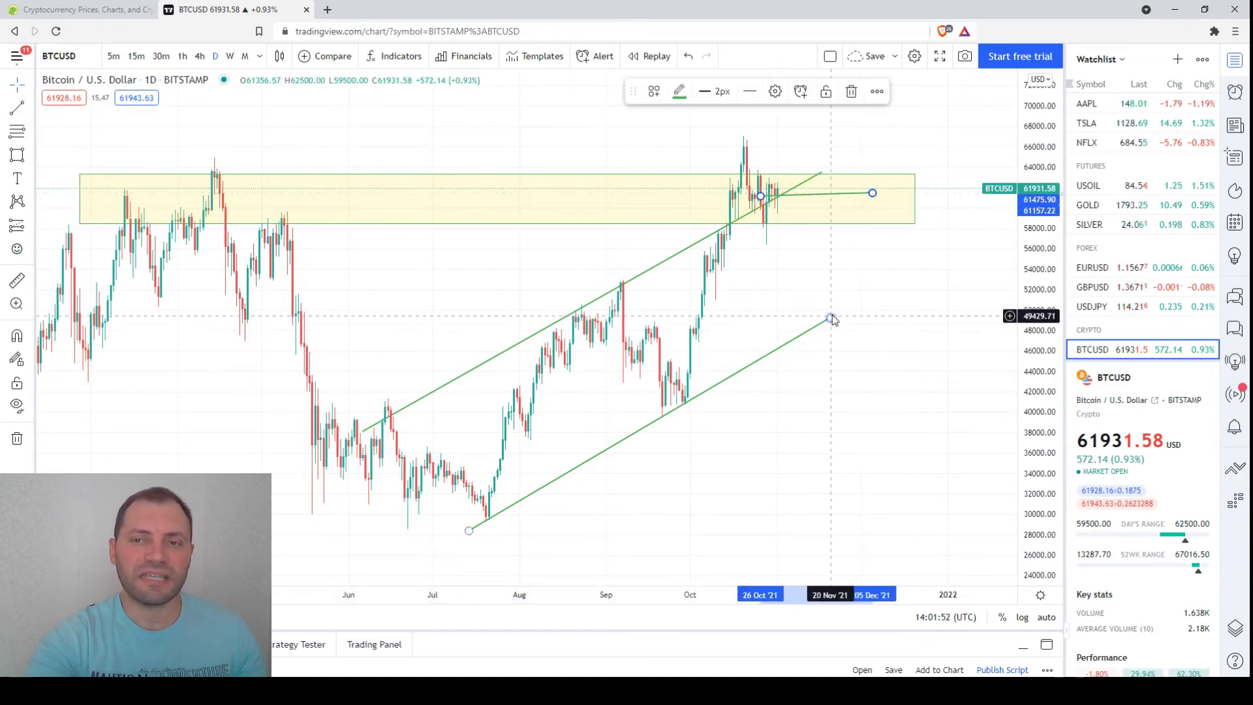
left_click_drag(833, 322, 900, 286)
left_click_drag(830, 326, 851, 302)
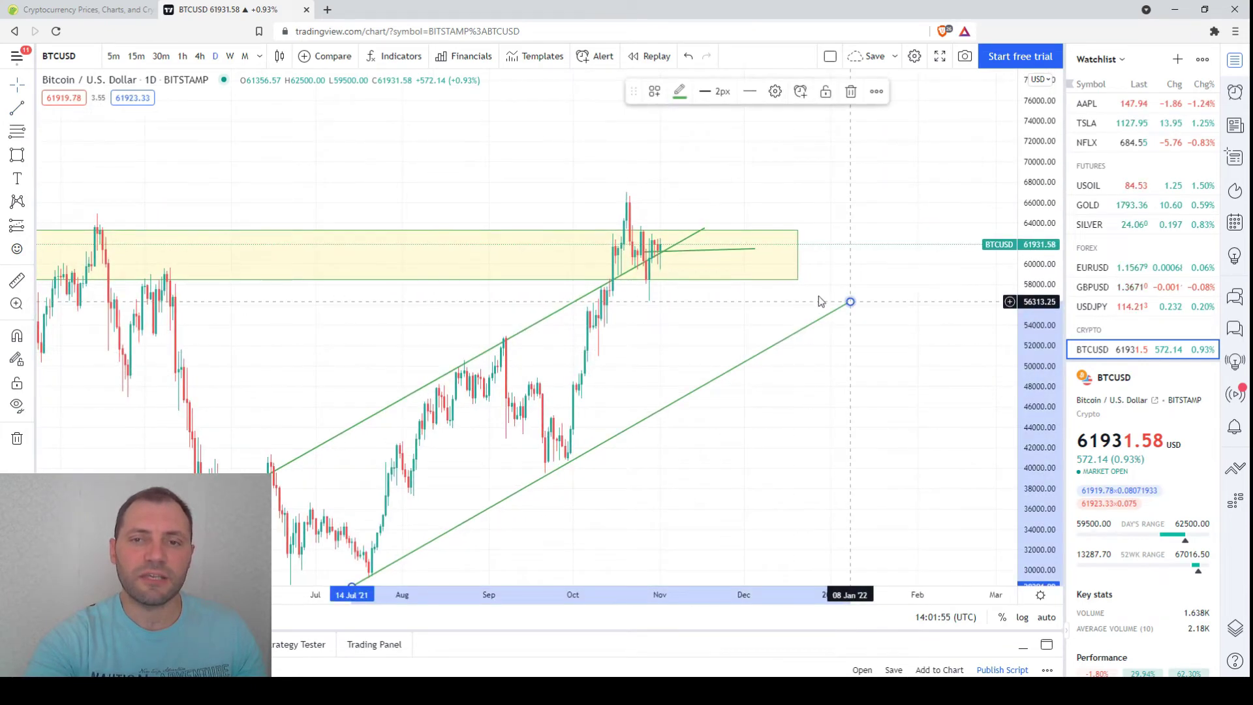
Step: Draw a rising trend line from 26 Nov '21 at about 60650 to 15 Jan '22 at about 68360
left_click(681, 228)
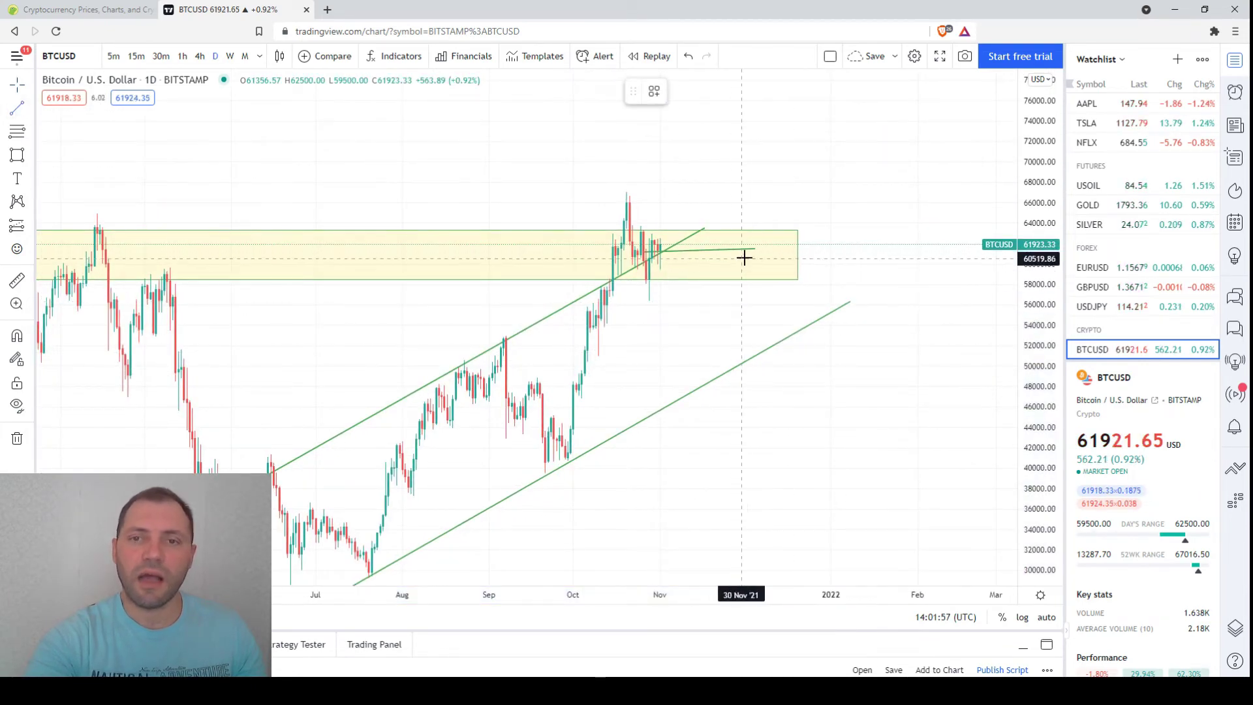
left_click(870, 179)
scroll(728, 280, "down", 3)
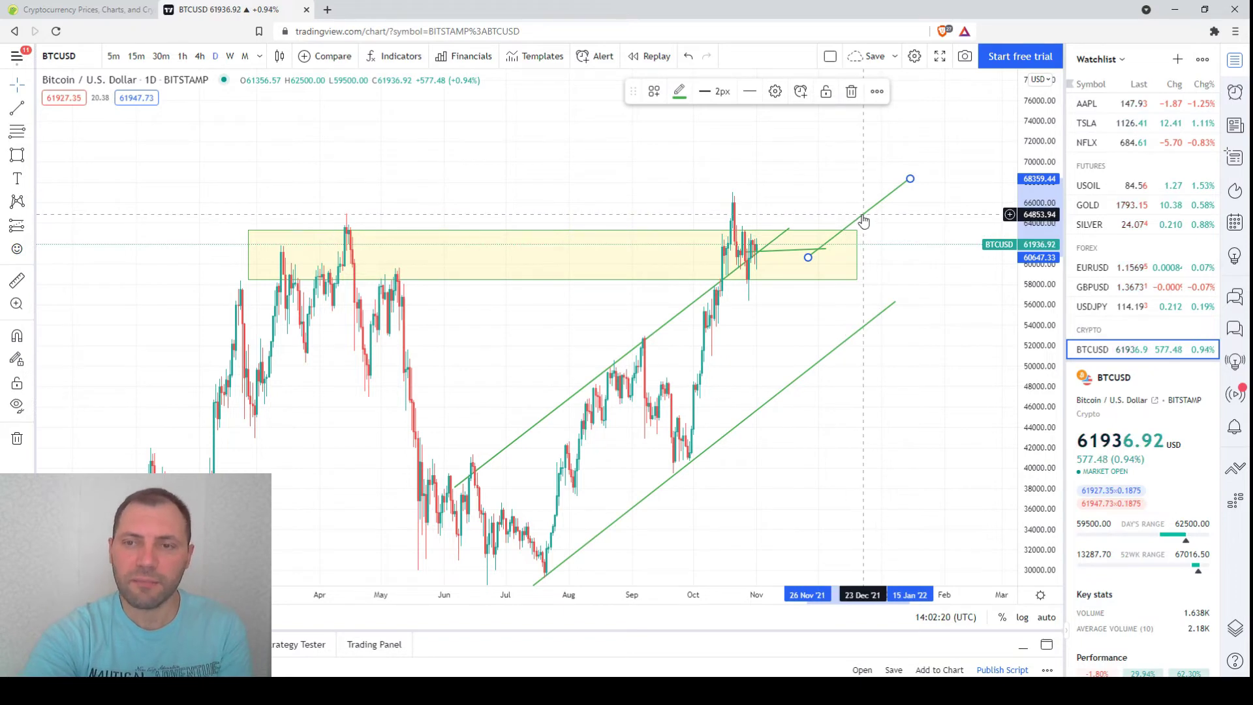
Step: Delete the rising projection line and the near-horizontal line inside the resistance zone
key("Delete")
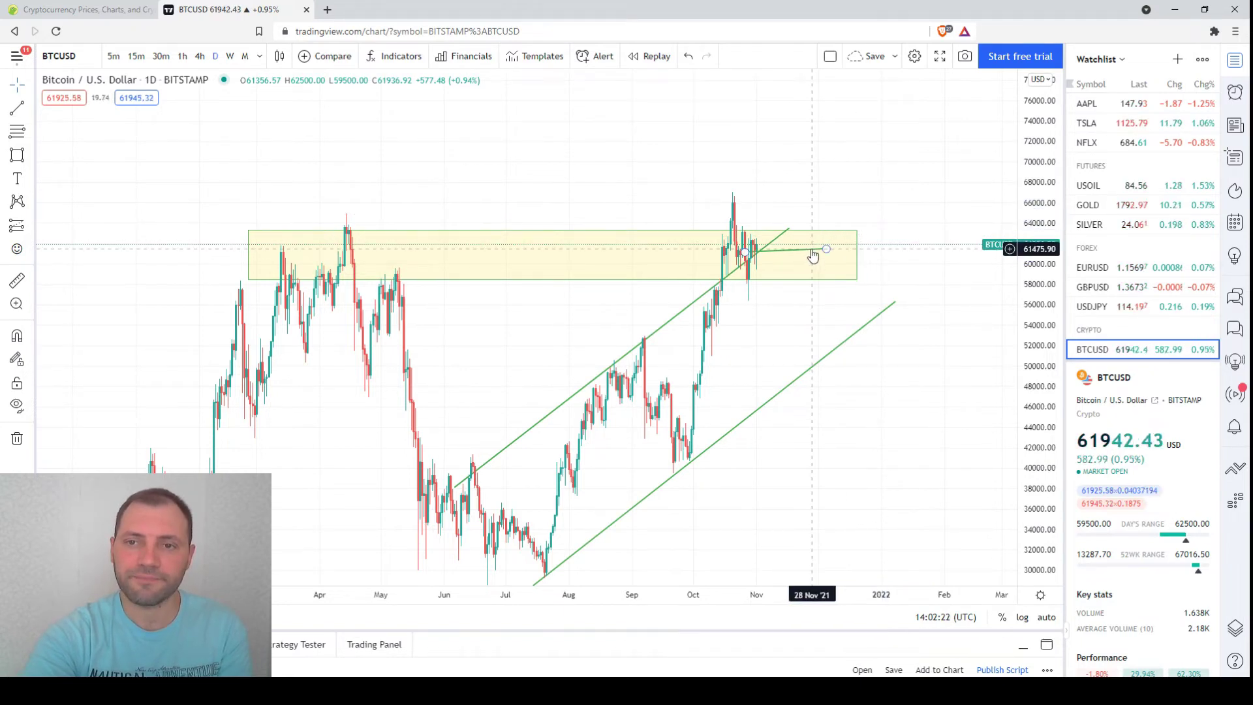
key("Escape")
left_click_drag(1043, 279, 884, 311)
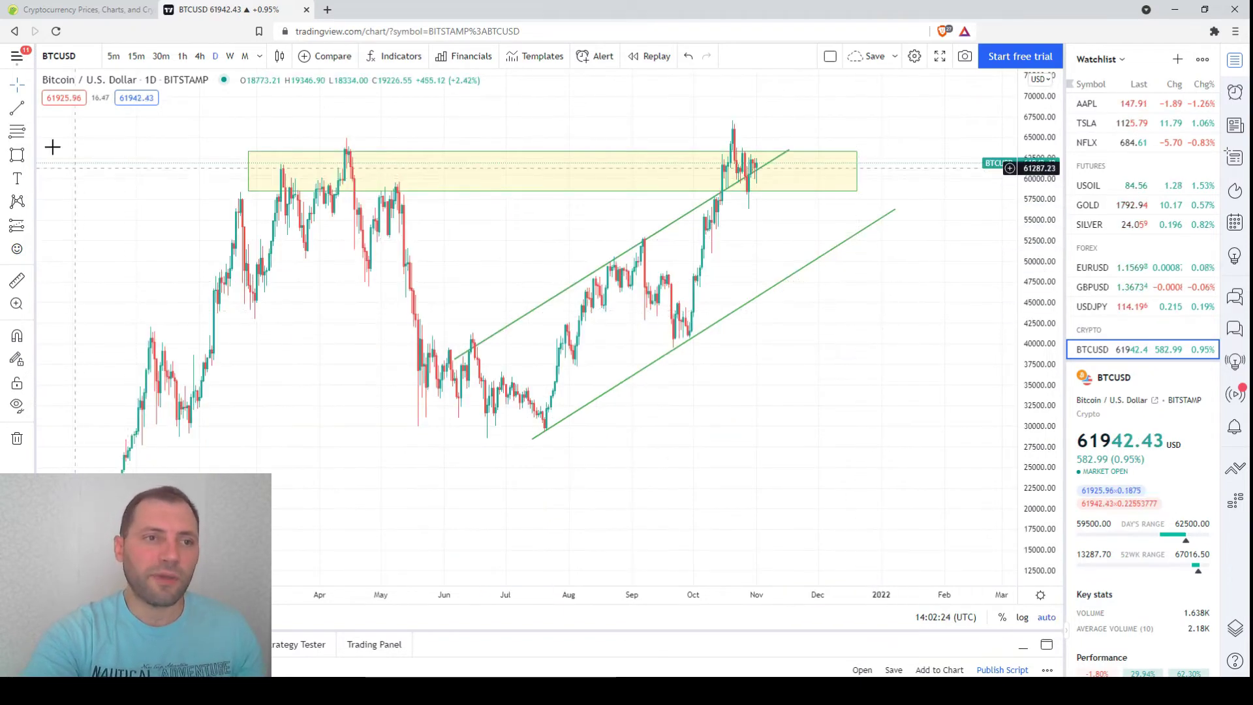
Step: Draw two projection lines: down from 1 Nov '21 at about 61210 to about 52450 in December, and back up to about 62940 in January
key("alt+t")
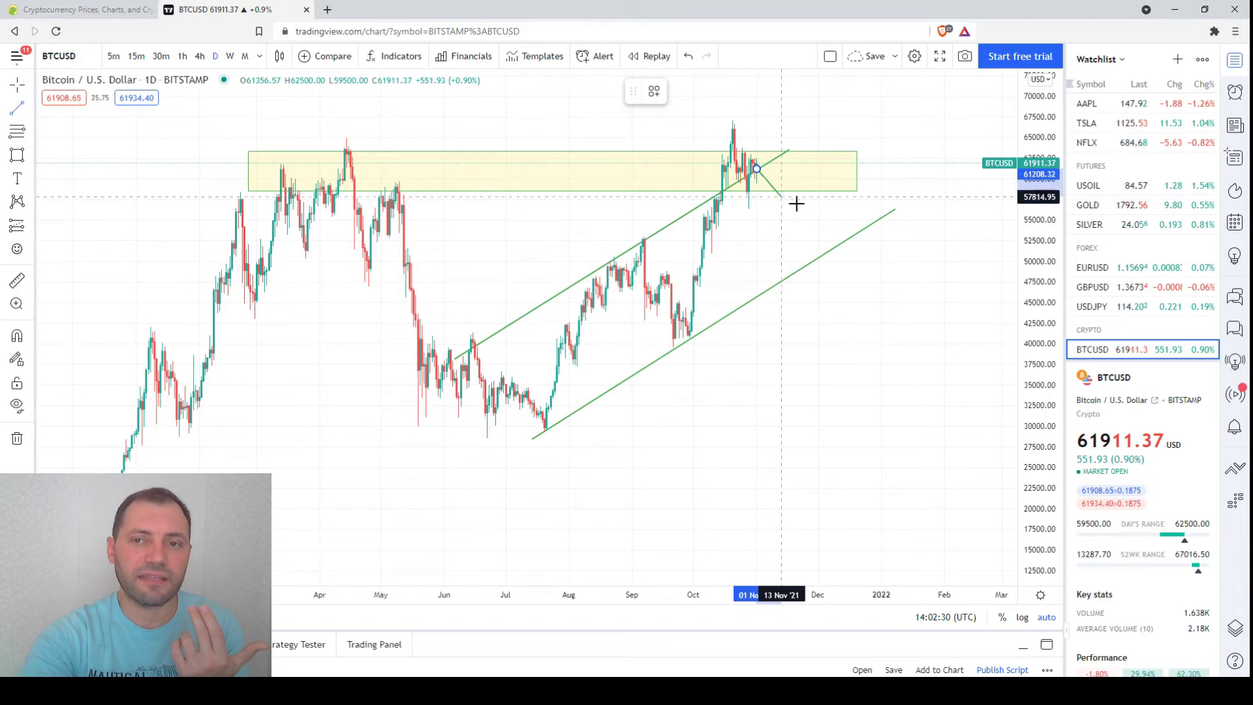
left_click(836, 241)
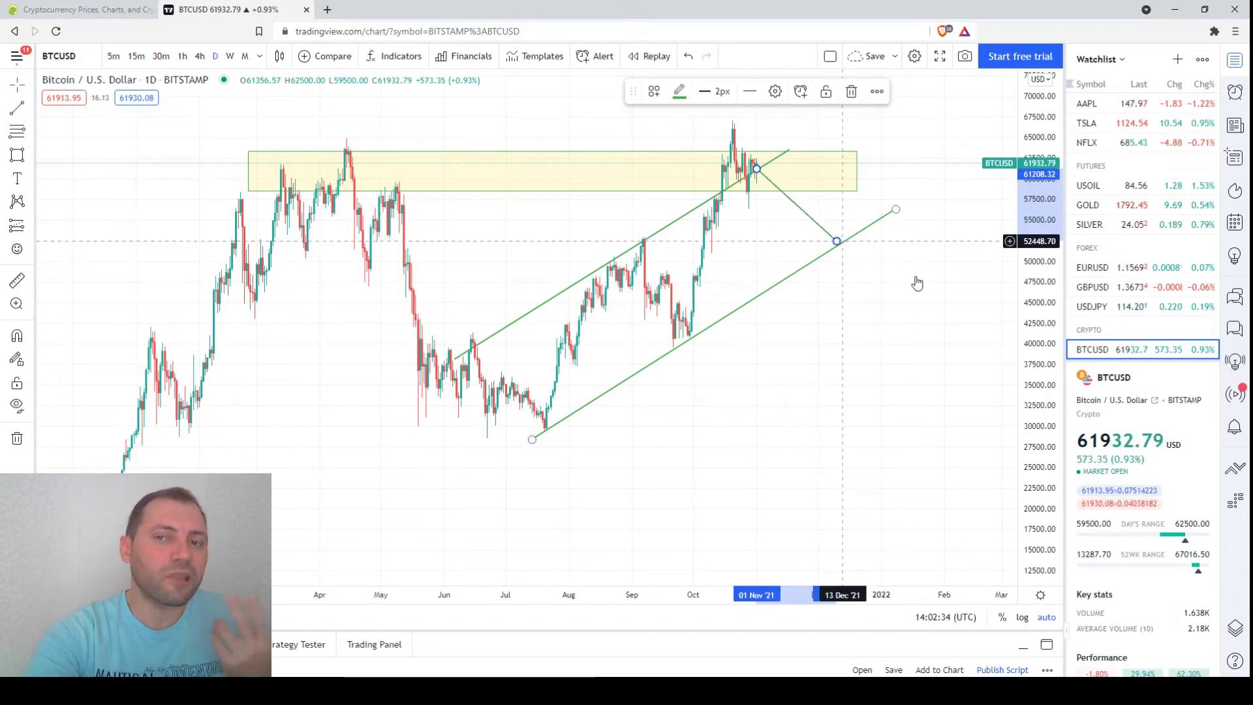
left_click(20, 109)
left_click(838, 241)
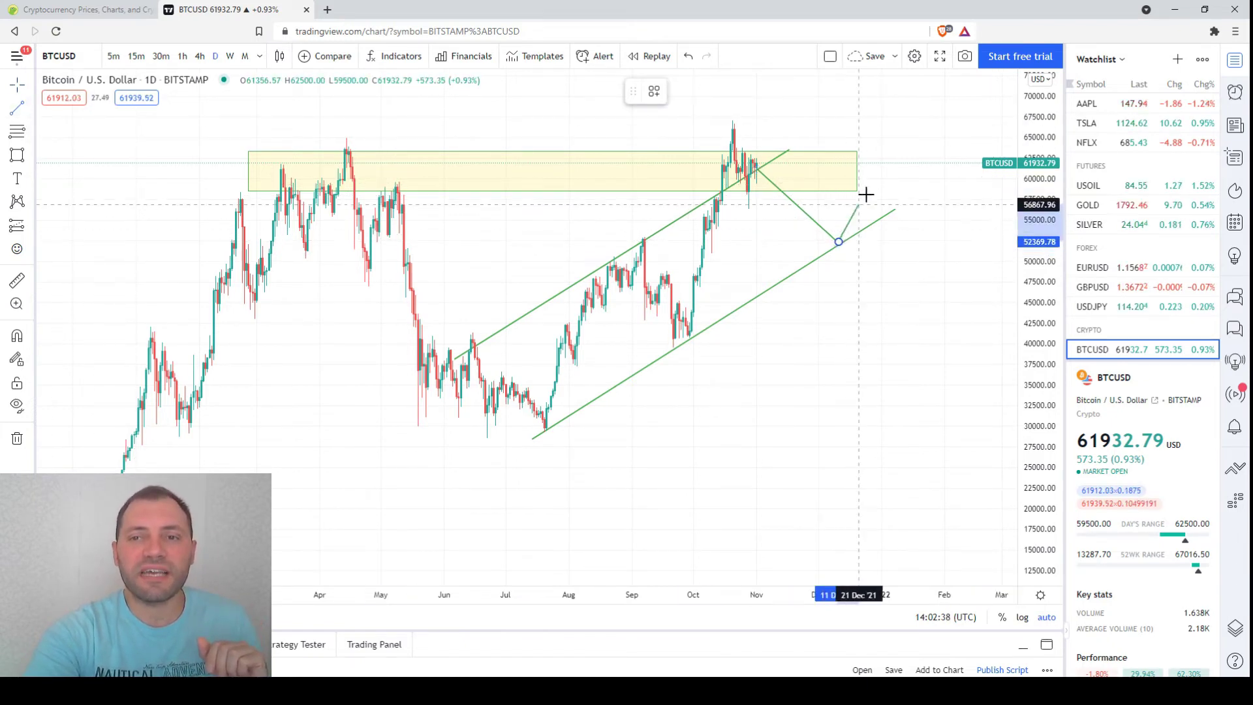
left_click(891, 154)
Step: Extend the channel's lower line to about mid-February 2022 and its upper line to early January 2022
left_click_drag(897, 212, 967, 173)
left_click(790, 151)
left_click_drag(789, 151, 887, 100)
left_click(930, 336)
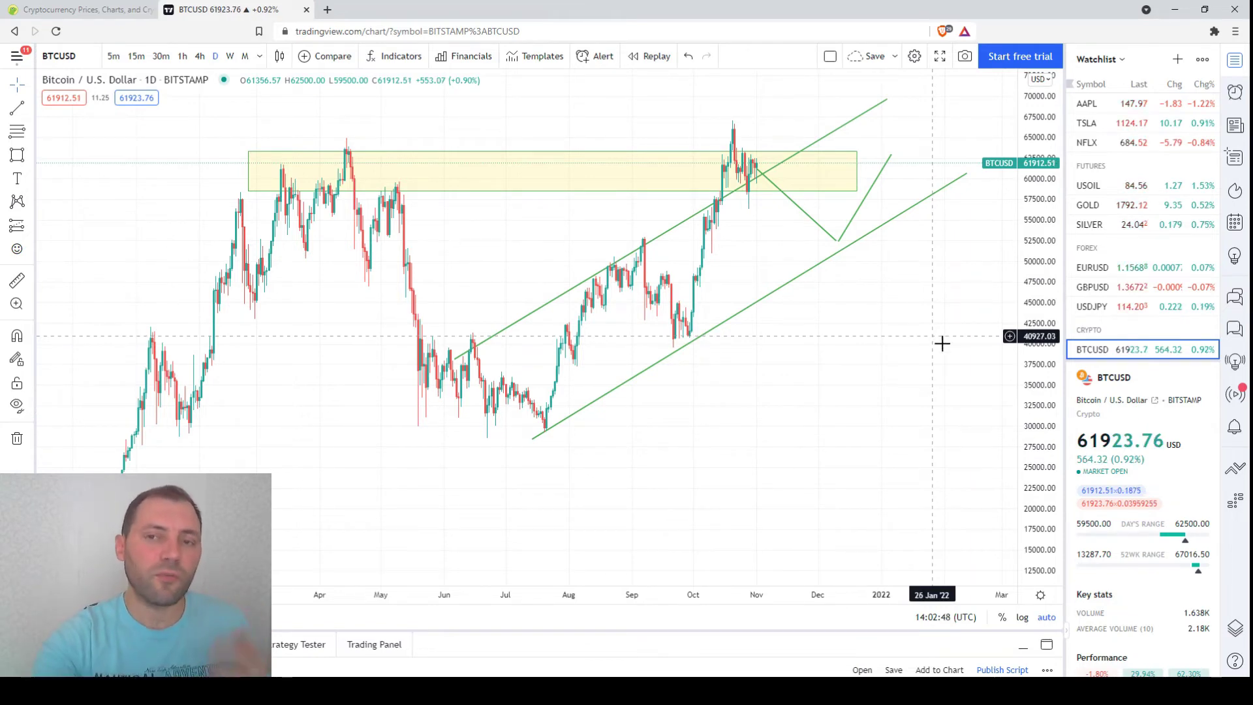
Step: Draw an upward projection line from 2 Nov '21 at about 61450 to late November at about 71250
key("alt+t")
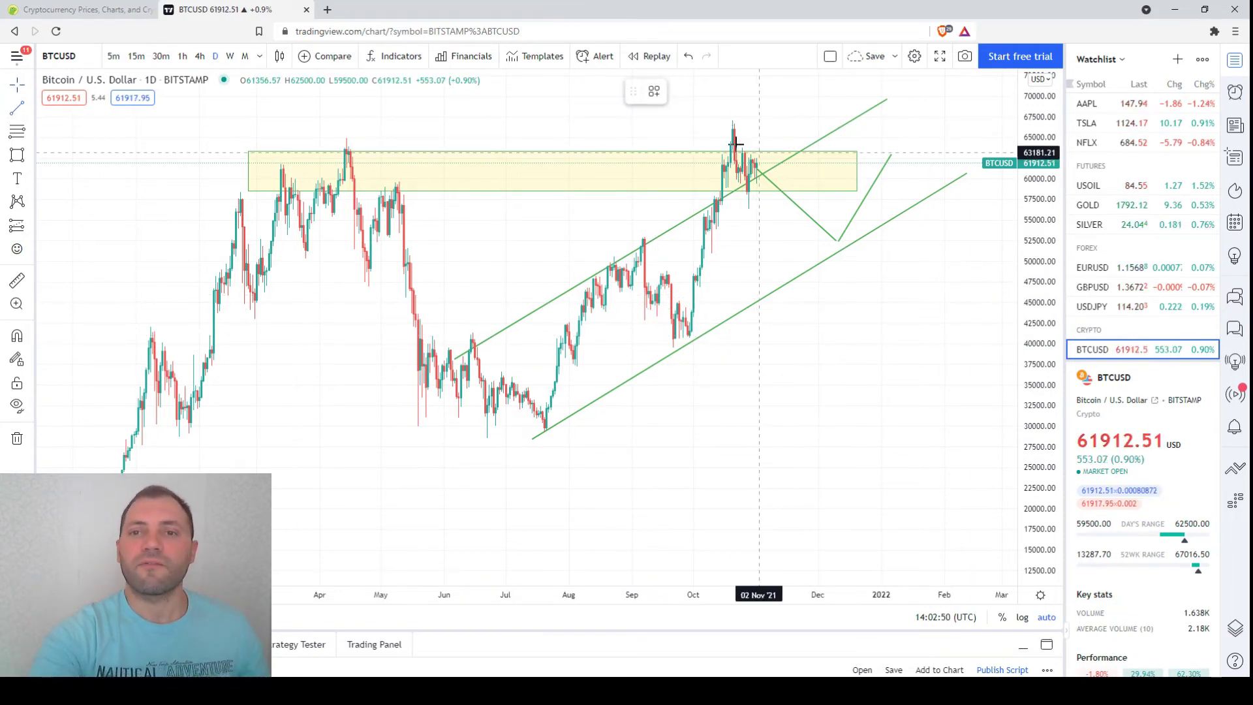
left_click(759, 166)
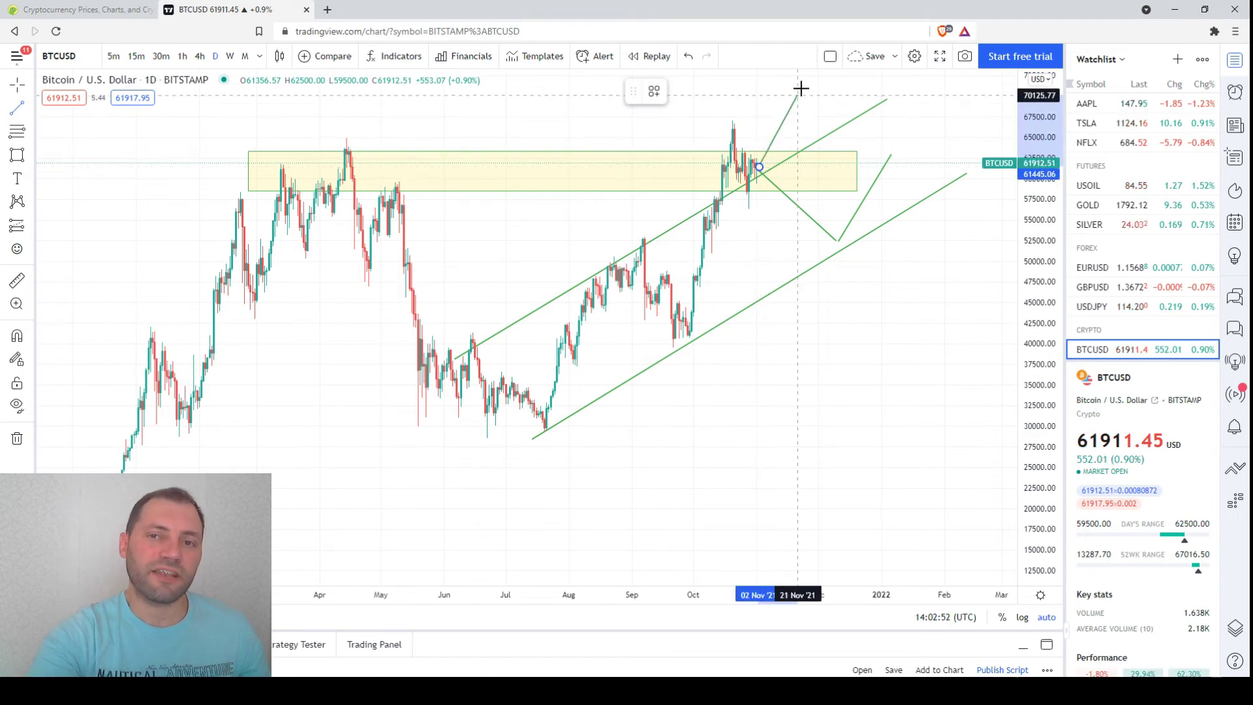
left_click(801, 86)
Step: Draw a sideways projection line inside the resistance zone from 31 Oct '21 at about 61290 to about mid-December 2021
left_click(18, 110)
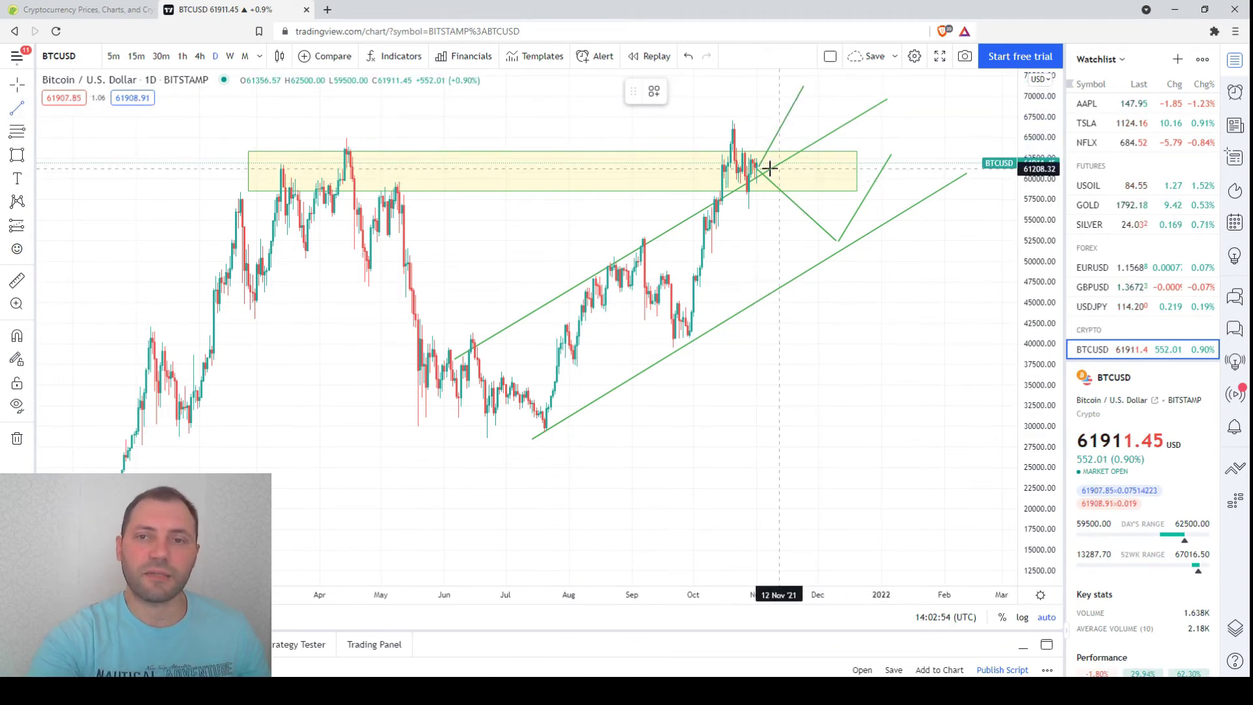
left_click(756, 168)
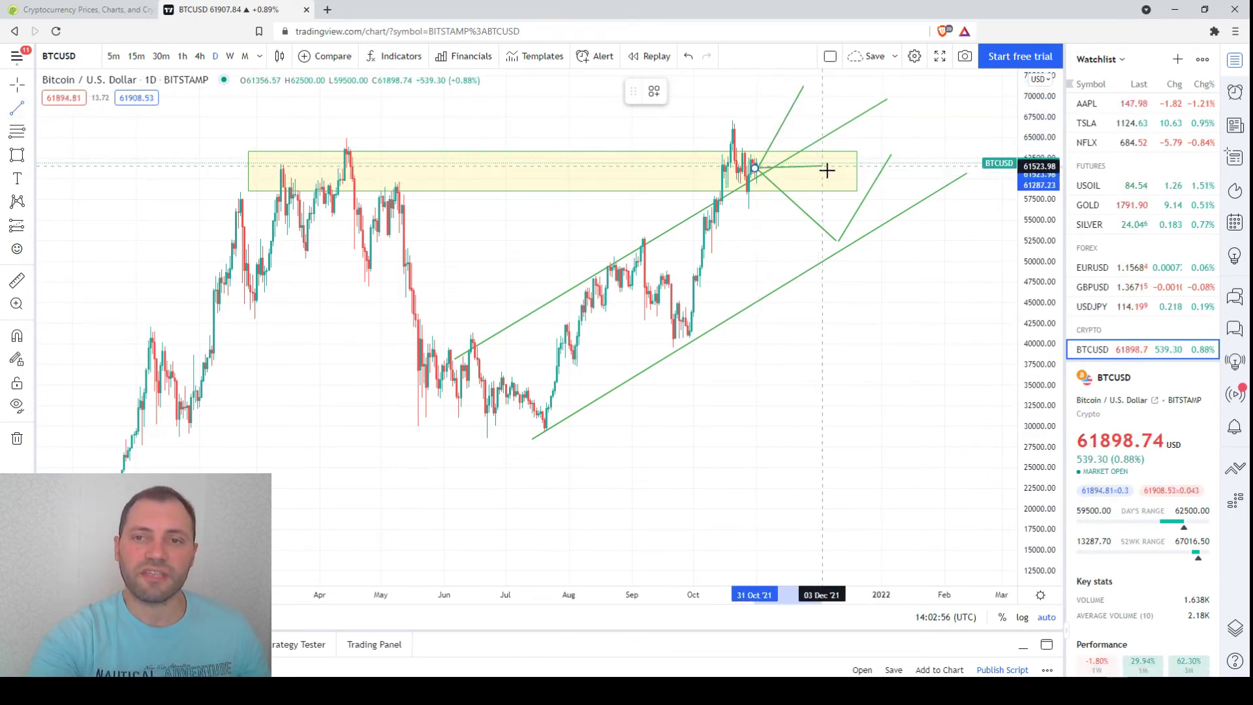
left_click(853, 170)
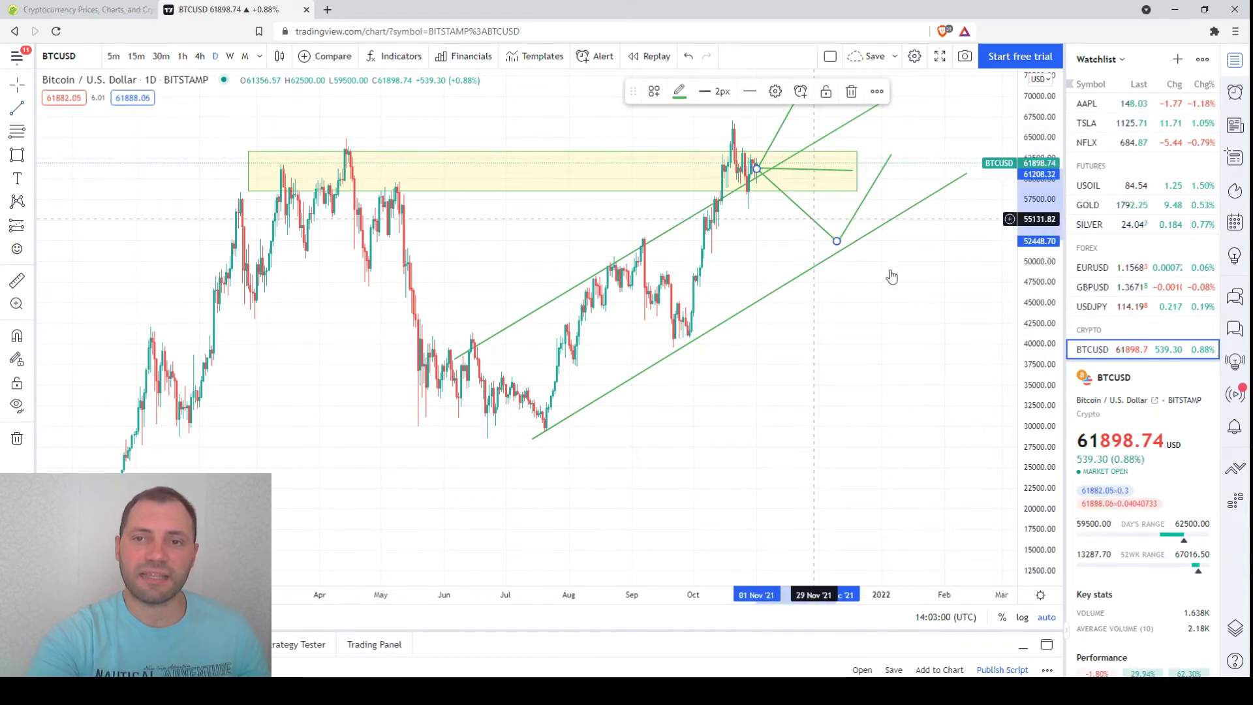
Step: Delete the rebound and decline projection lines that lead to and from the lower channel line
left_click(858, 203)
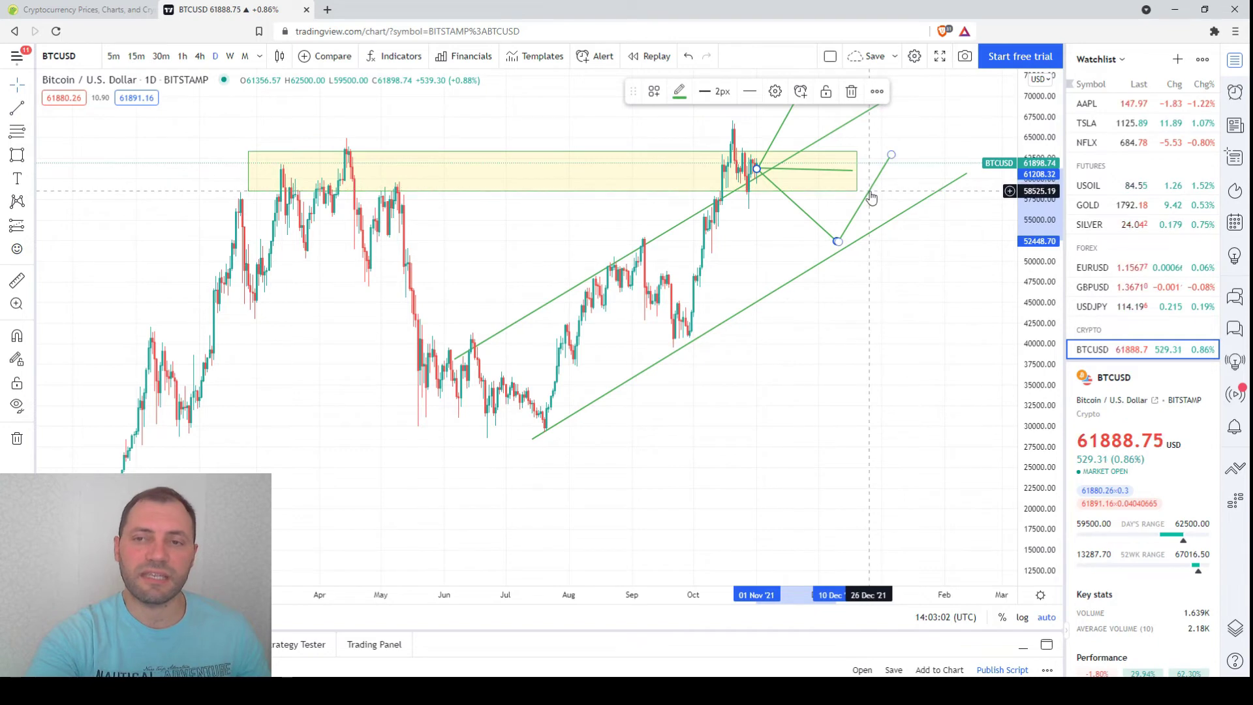
left_click(871, 198)
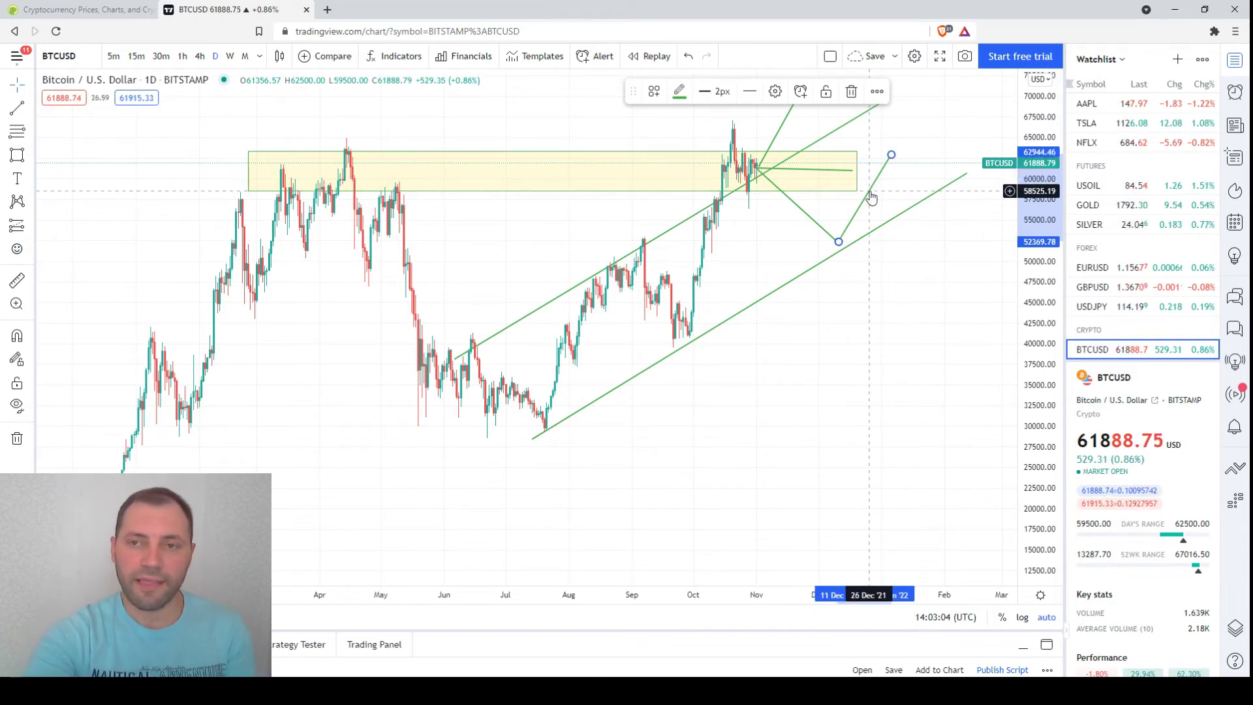
key("Delete")
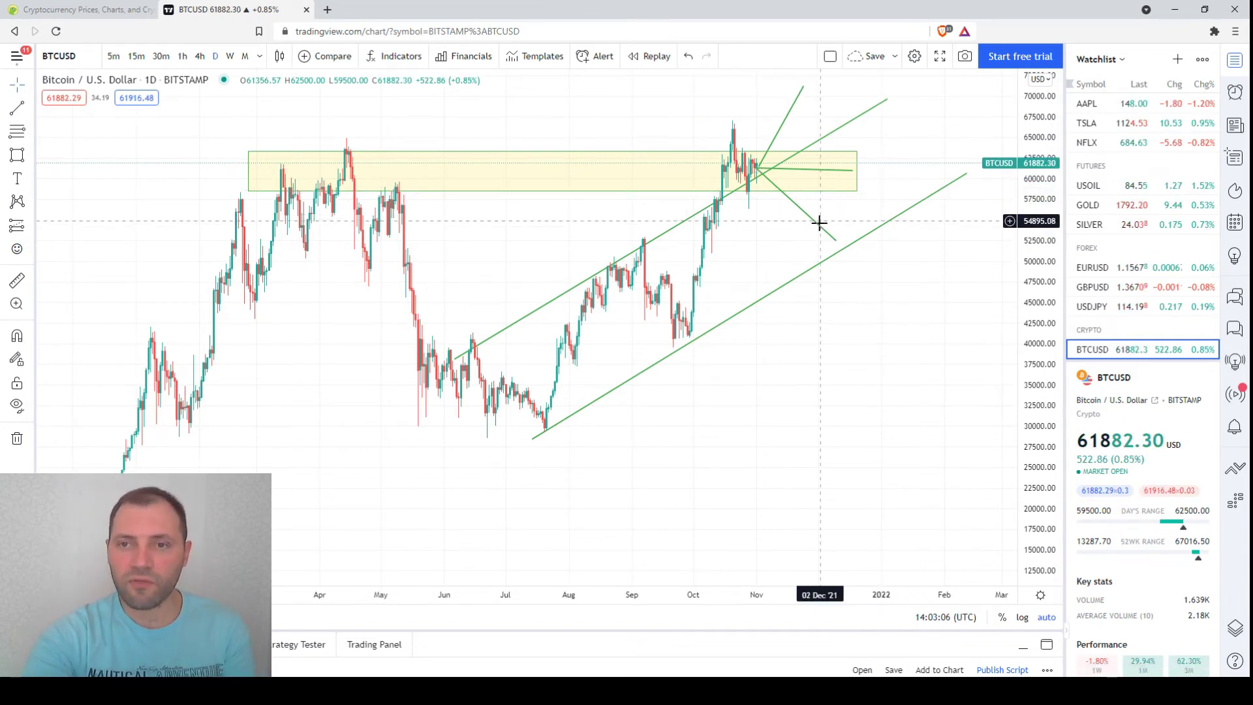
left_click(819, 222)
key("Delete")
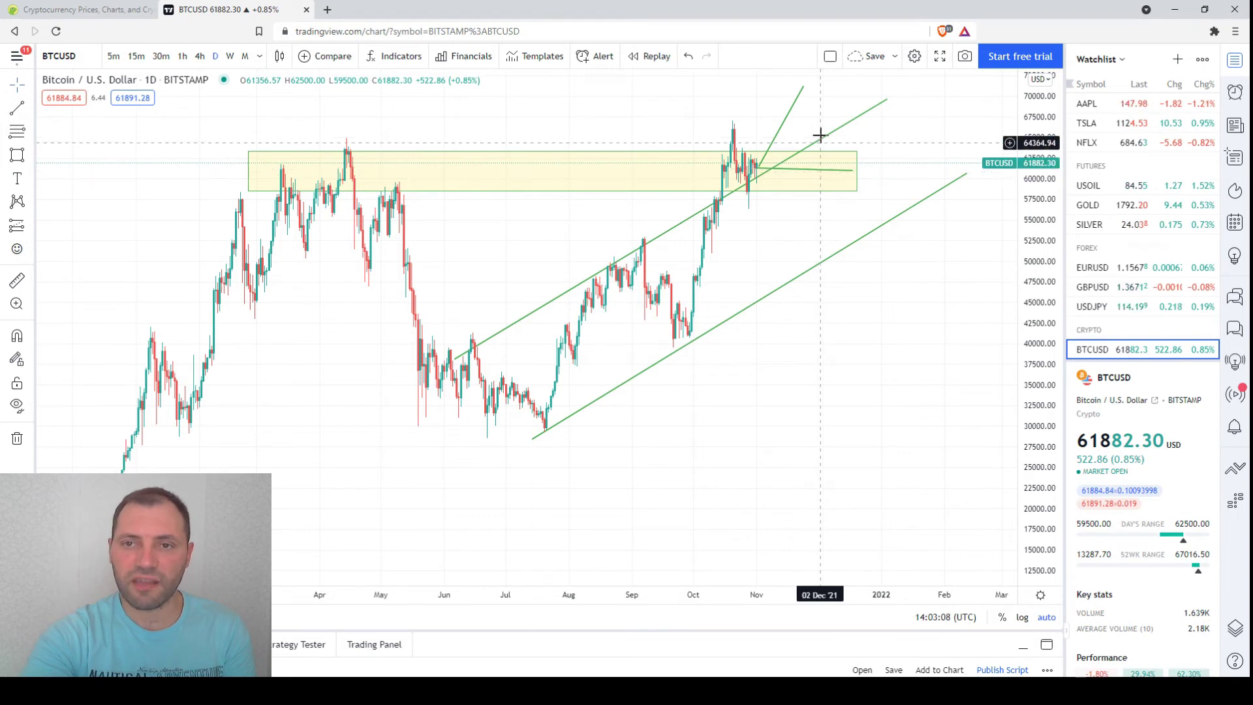
Step: Delete the upper channel line, the upward and sideways projection lines, the yellow resistance zone and the lower channel line
left_click(819, 135)
key("Delete")
left_click(814, 171)
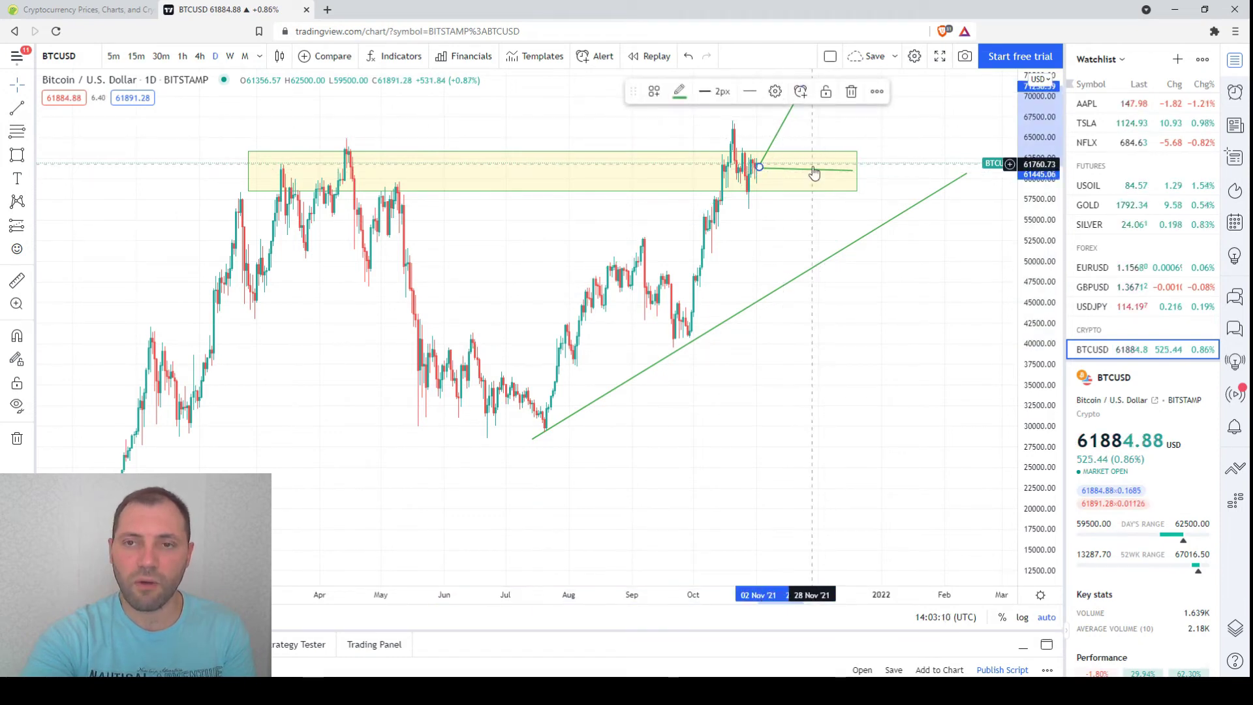
key("Delete")
left_click(820, 151)
key("Delete")
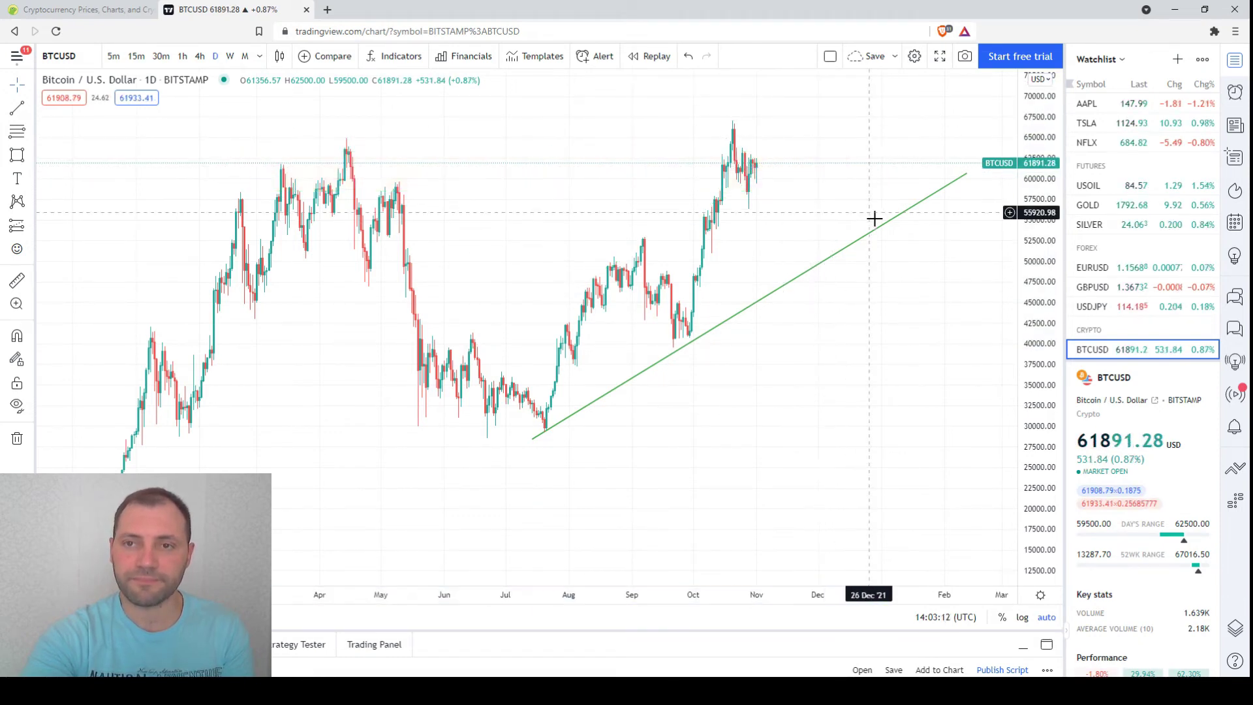
left_click(882, 225)
key("Delete")
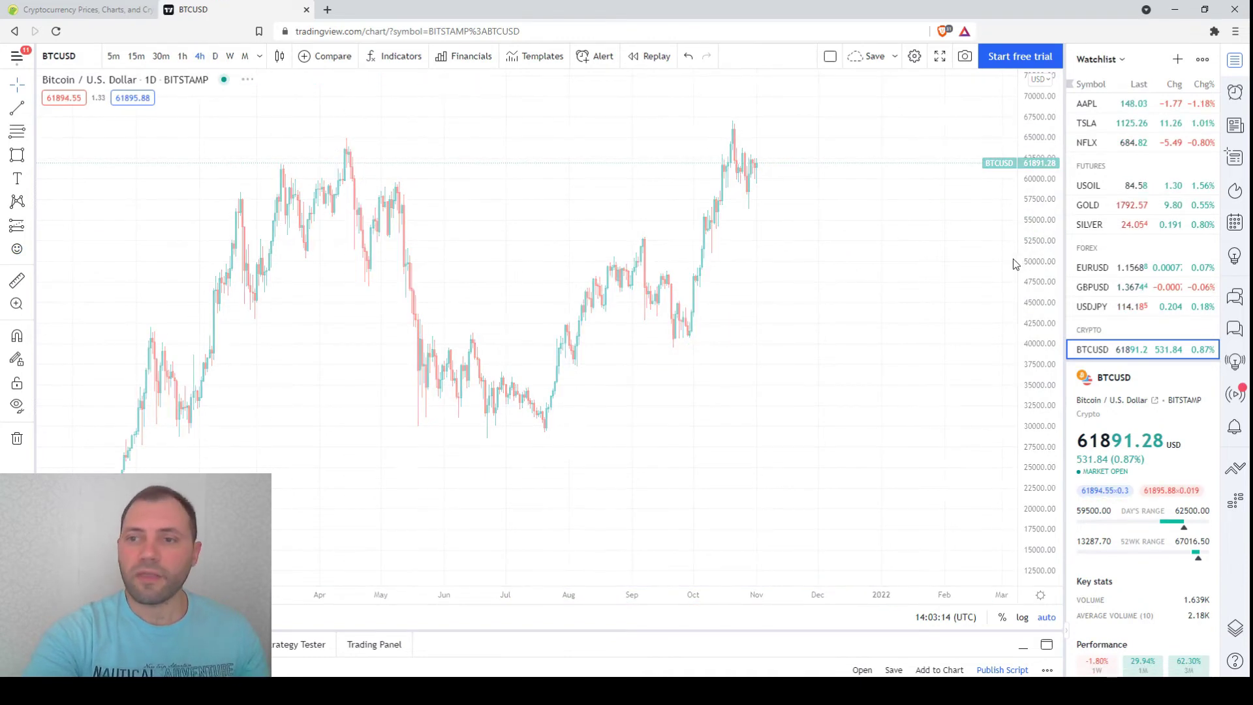
Step: Examine Bitcoin's 4-hour price action from July to early November 2021
scroll(827, 264, "down", 2)
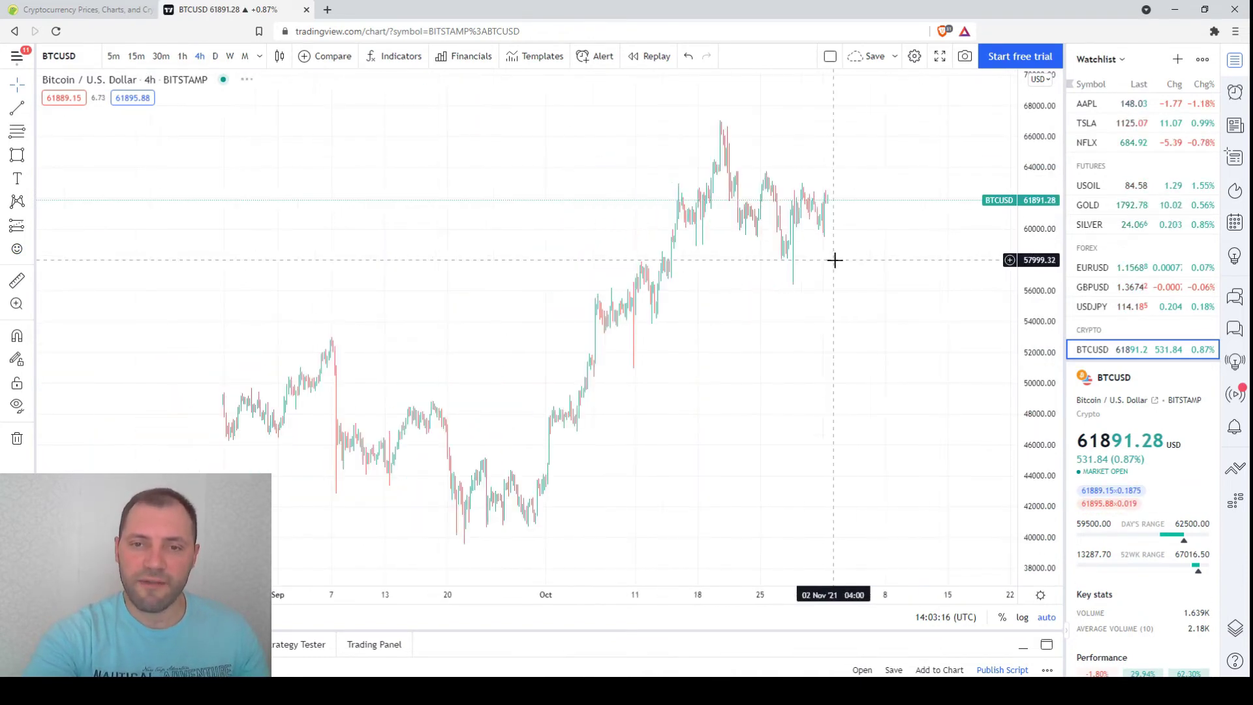
scroll(841, 261, "up", 3)
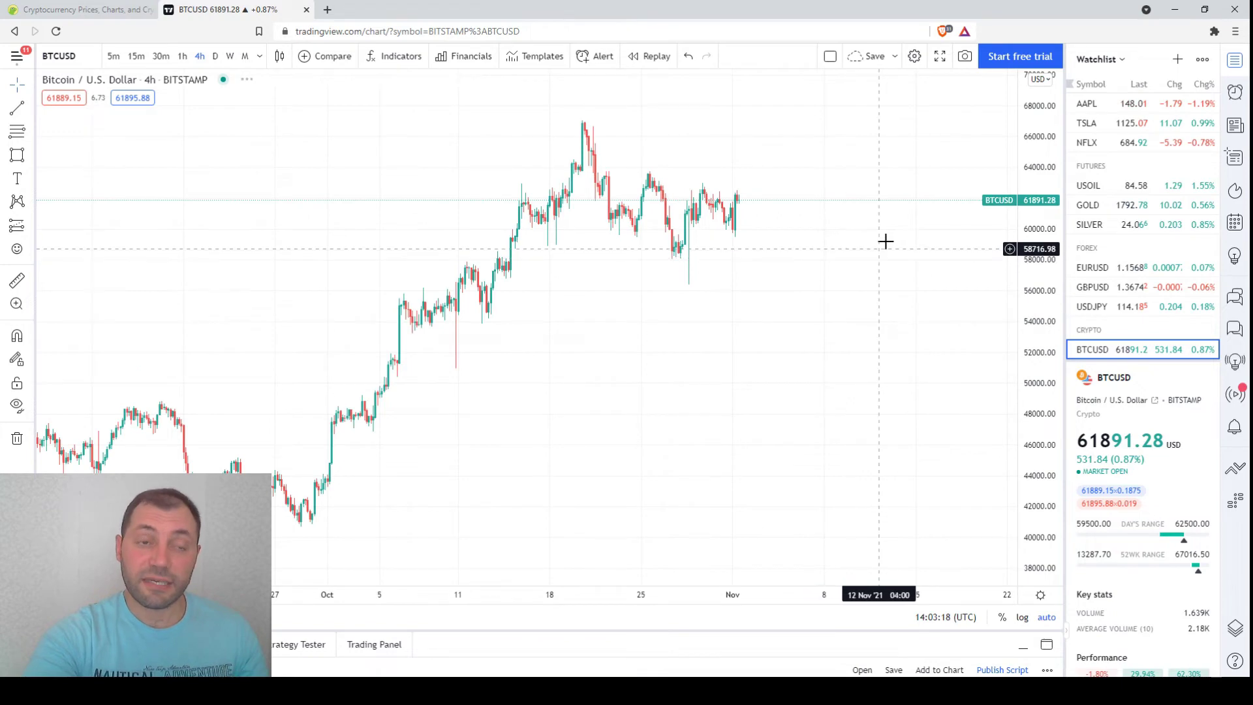
scroll(434, 246, "down", 3)
left_click_drag(433, 246, 532, 456)
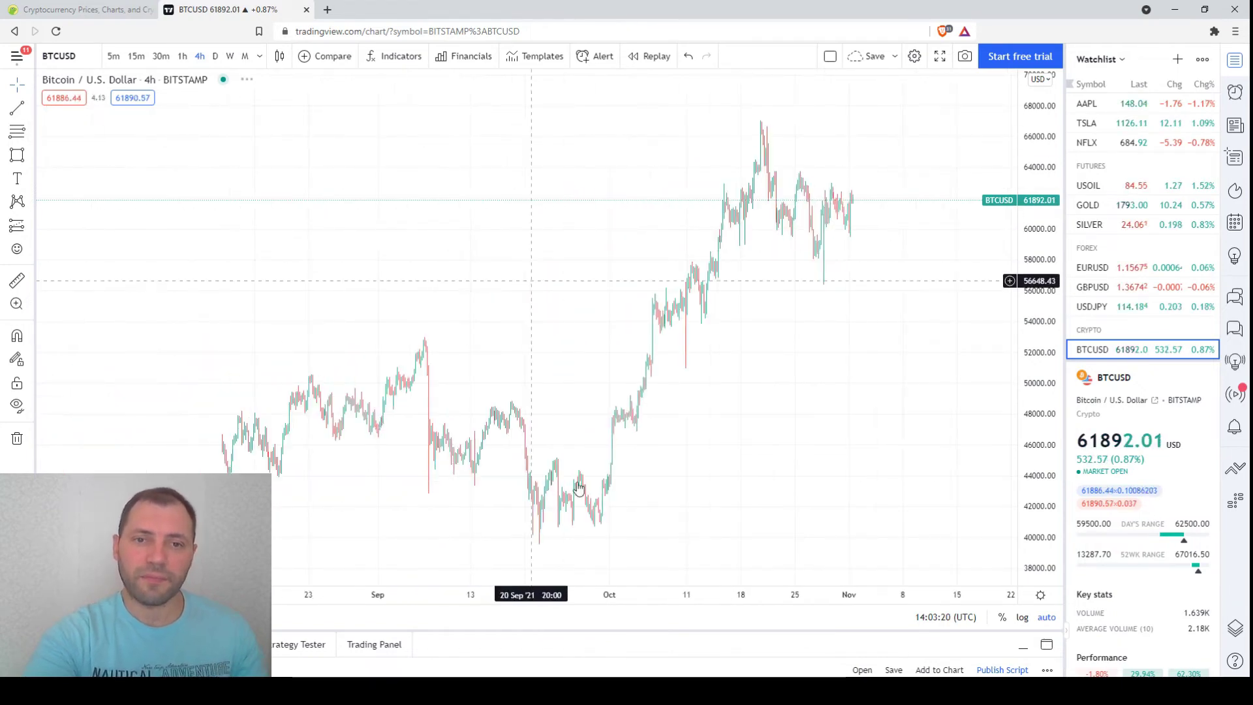
scroll(587, 462, "down", 2)
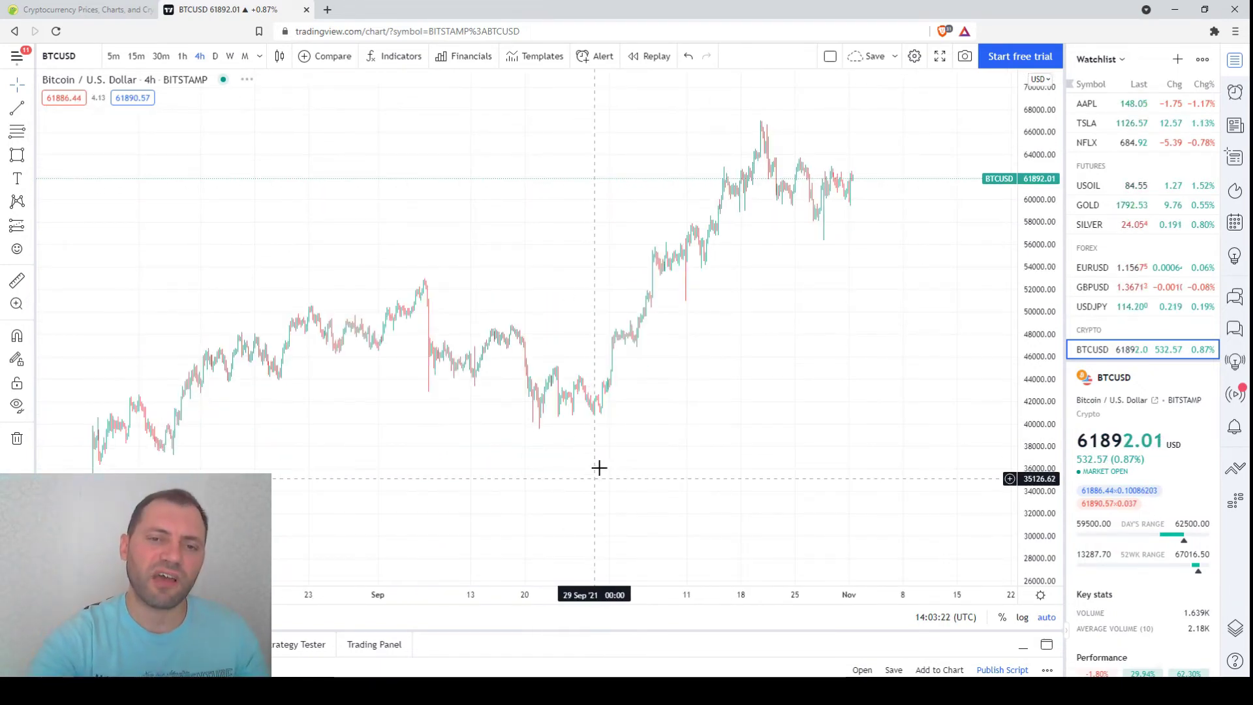
scroll(600, 463, "down", 2)
scroll(606, 456, "down", 2)
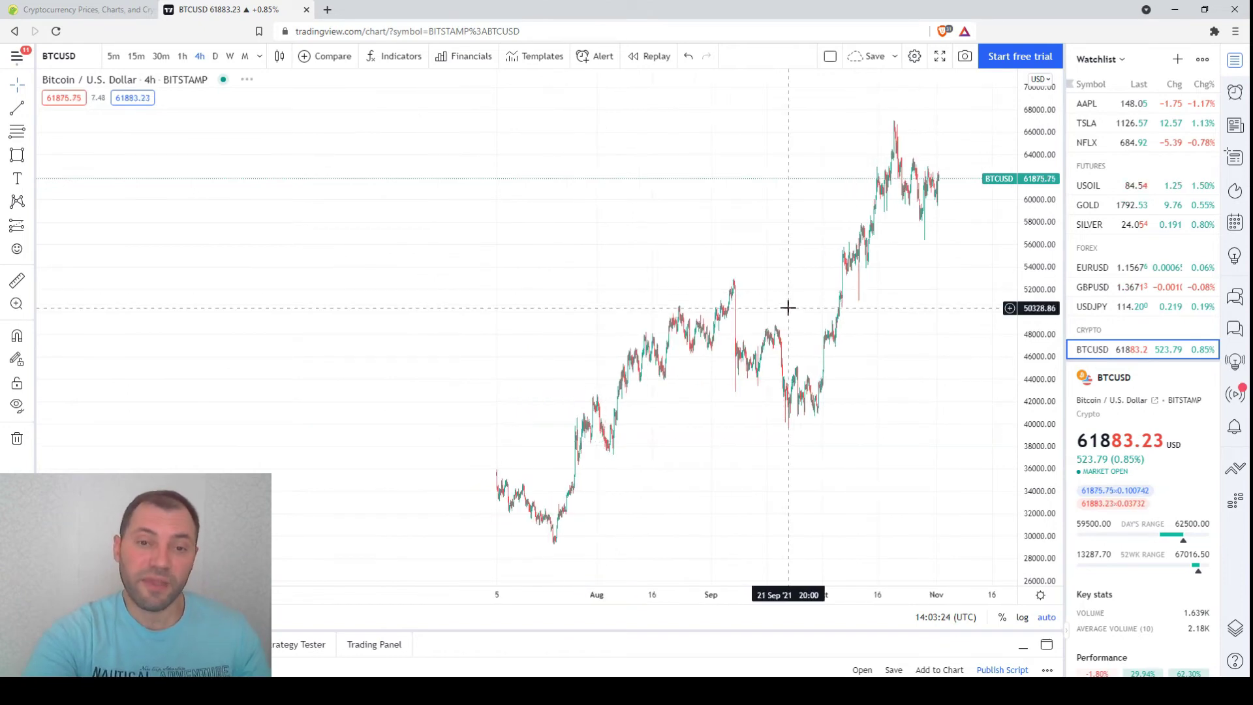
Step: Draw a rising trend line from the 28 Sep '21 low at about 40520 to the 20 Oct '21 peak at about 66950
scroll(555, 280, "down", 2)
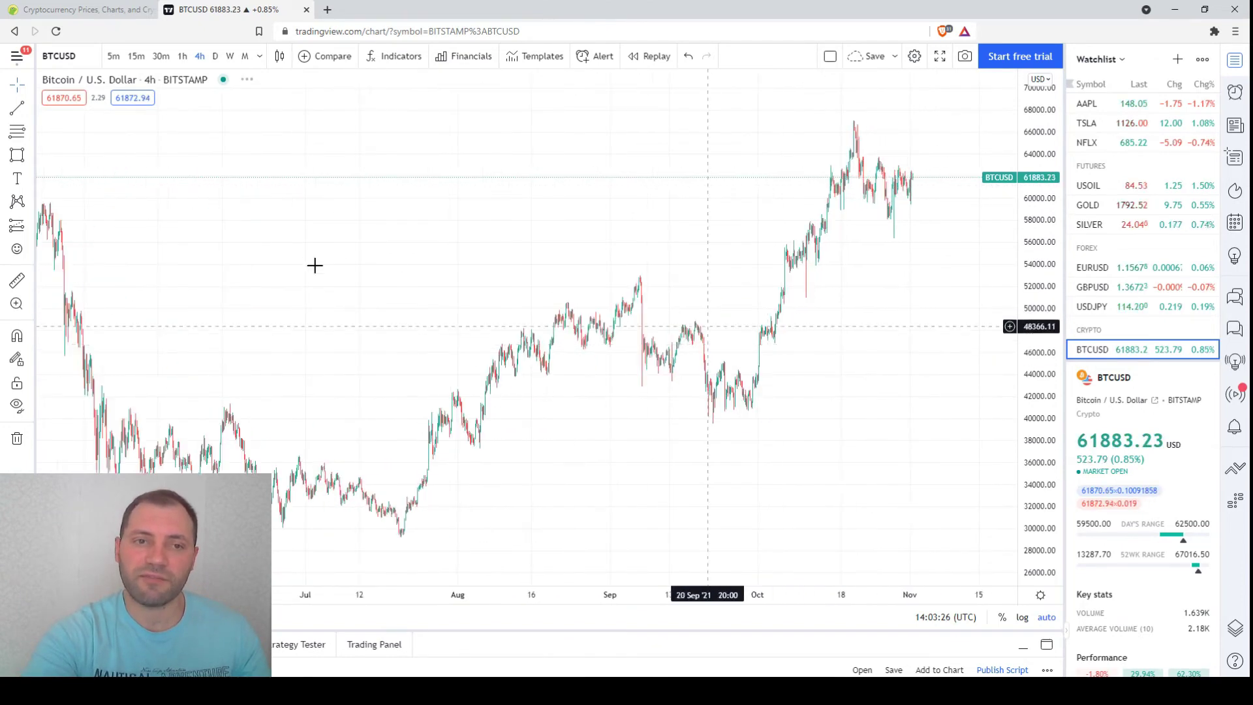
scroll(341, 246, "up", 6)
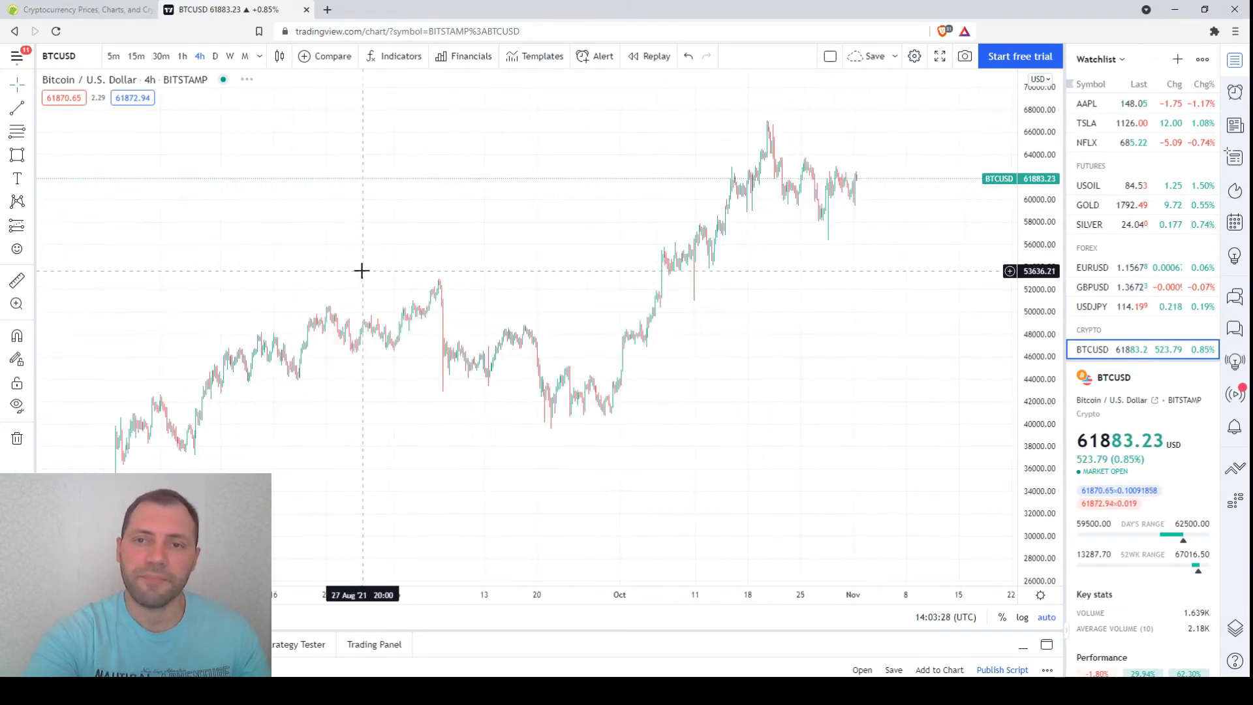
left_click(17, 110)
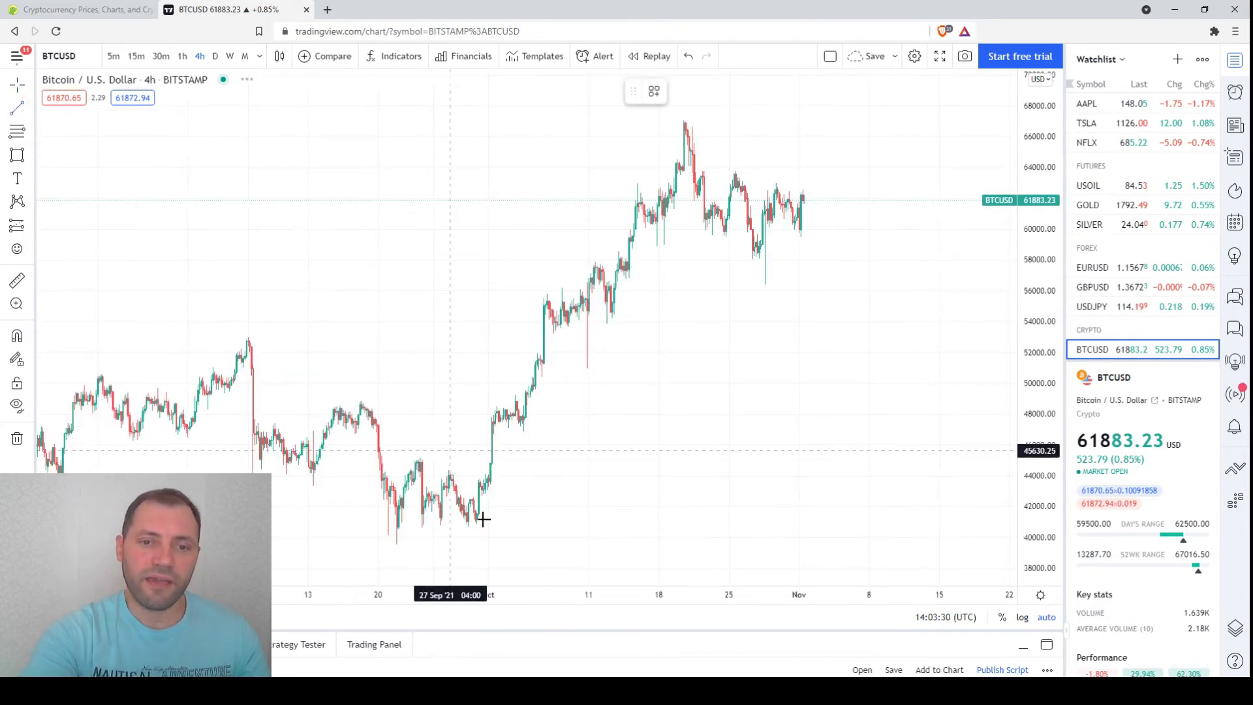
left_click(467, 528)
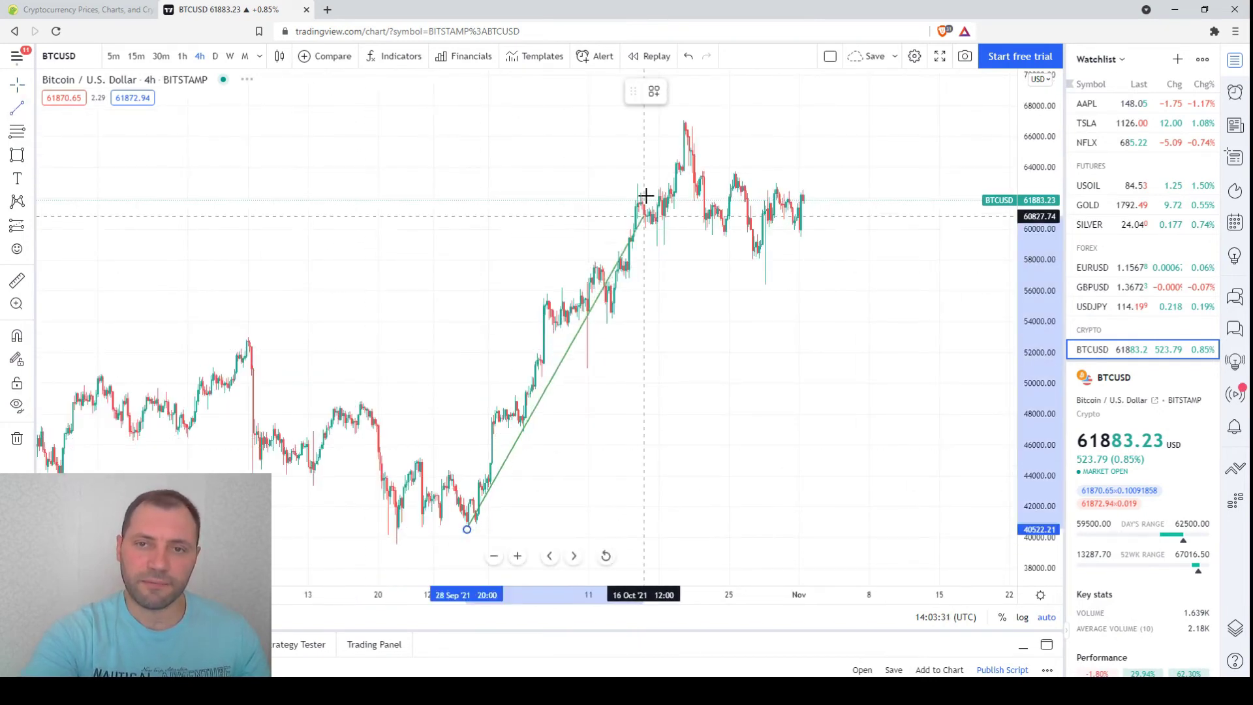
left_click(685, 124)
left_click(719, 381)
Step: Draw a falling line from the 20 Oct peak to 1 Nov at about 59900, with a parallel copy below ending 29 Oct at about 55550
scroll(716, 389, "up", 3)
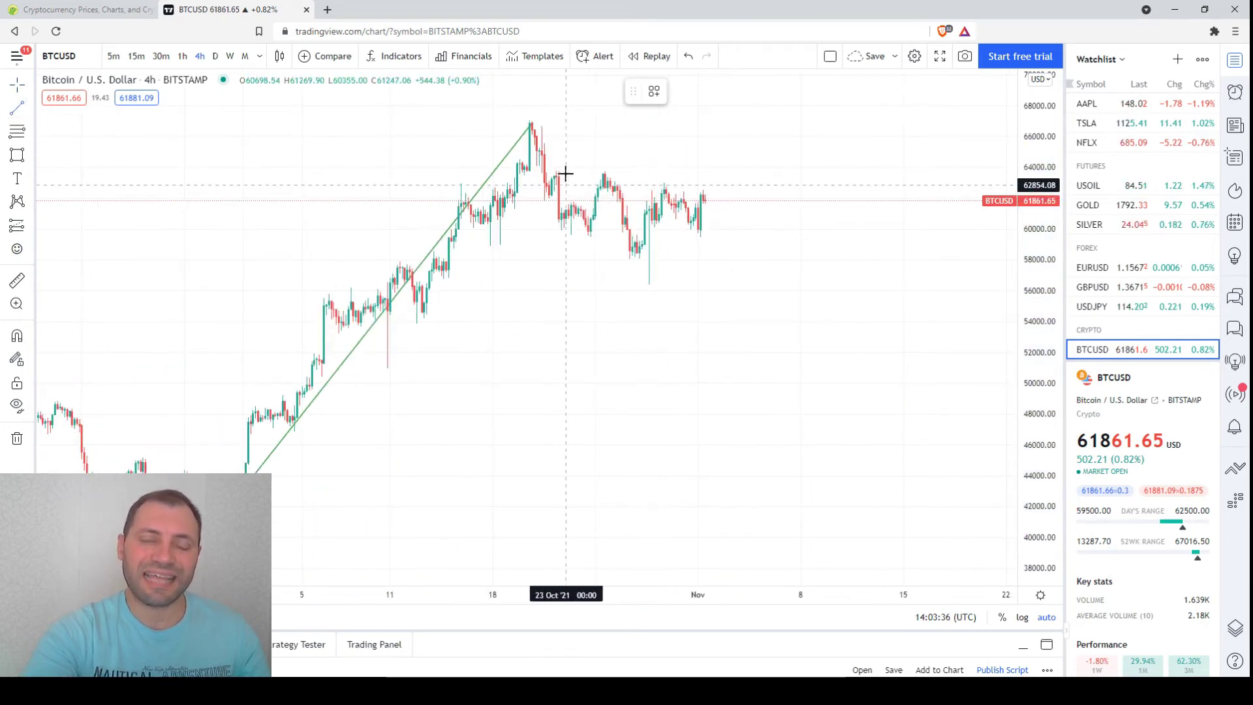
left_click(535, 122)
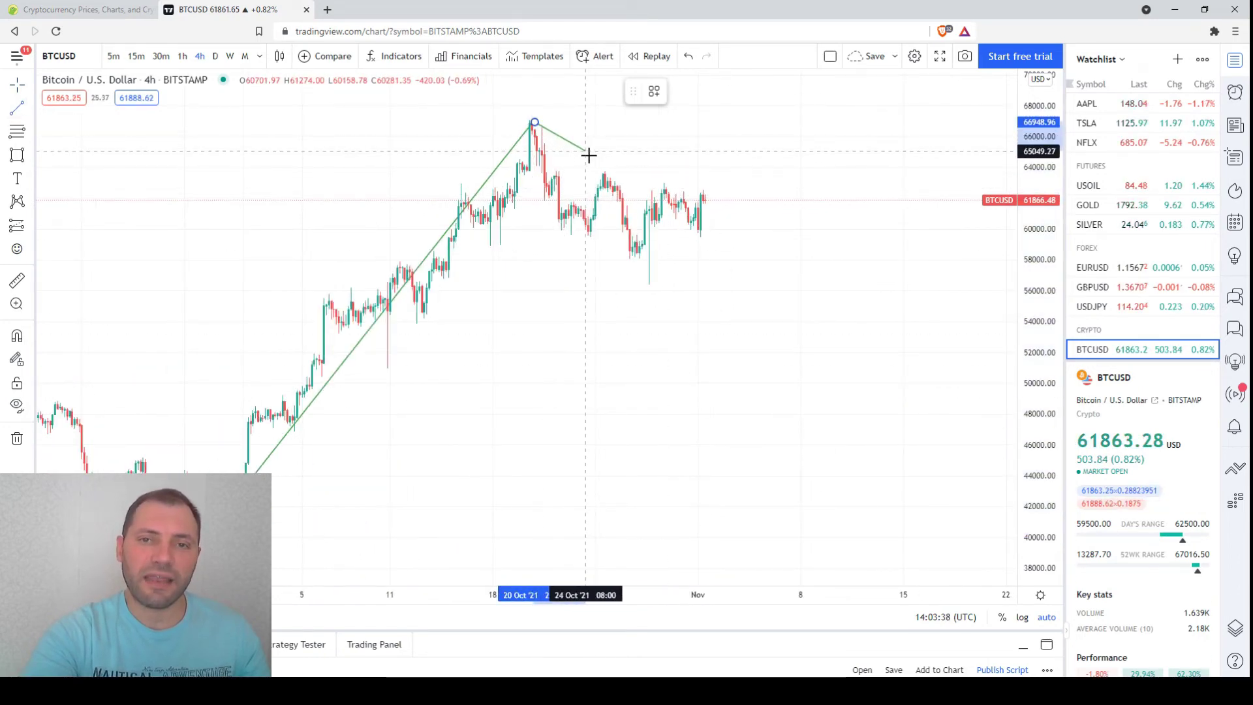
left_click(705, 231)
left_click_drag(619, 183, 565, 249)
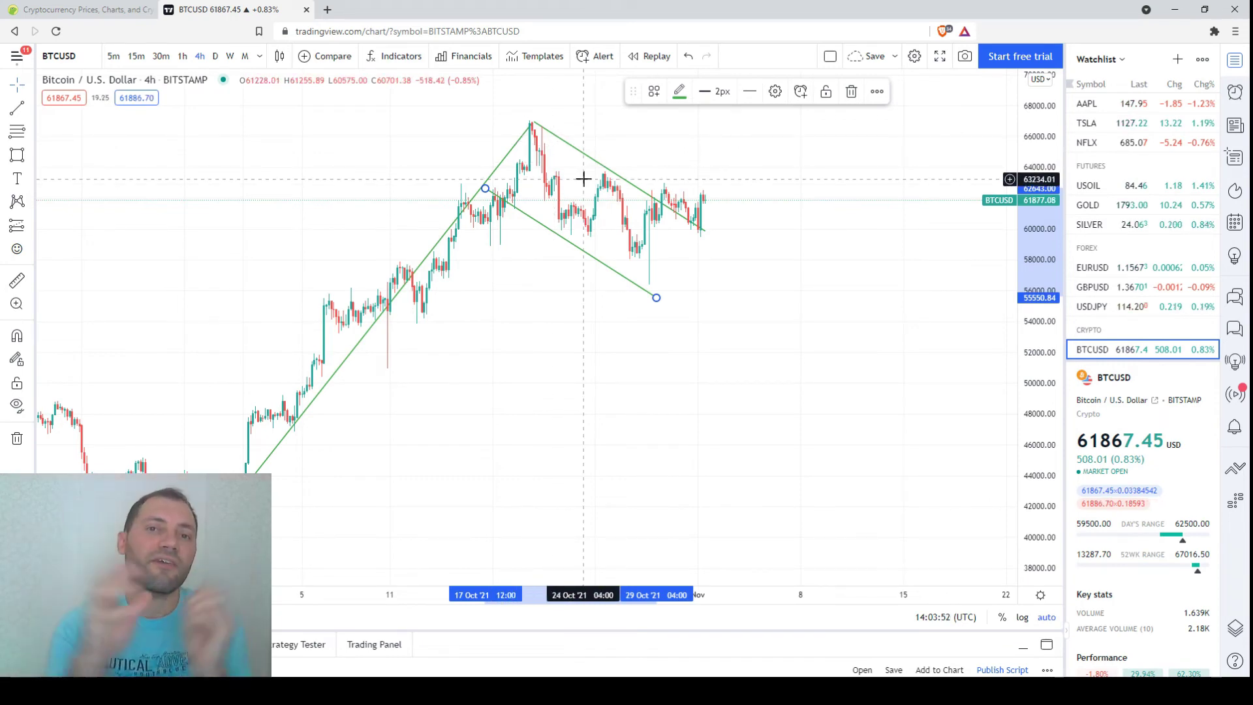
Step: Switch to the 1-hour chart and adjust the end of the lower channel line to 29 Oct '21 12:00 at about 55890
left_click(182, 57)
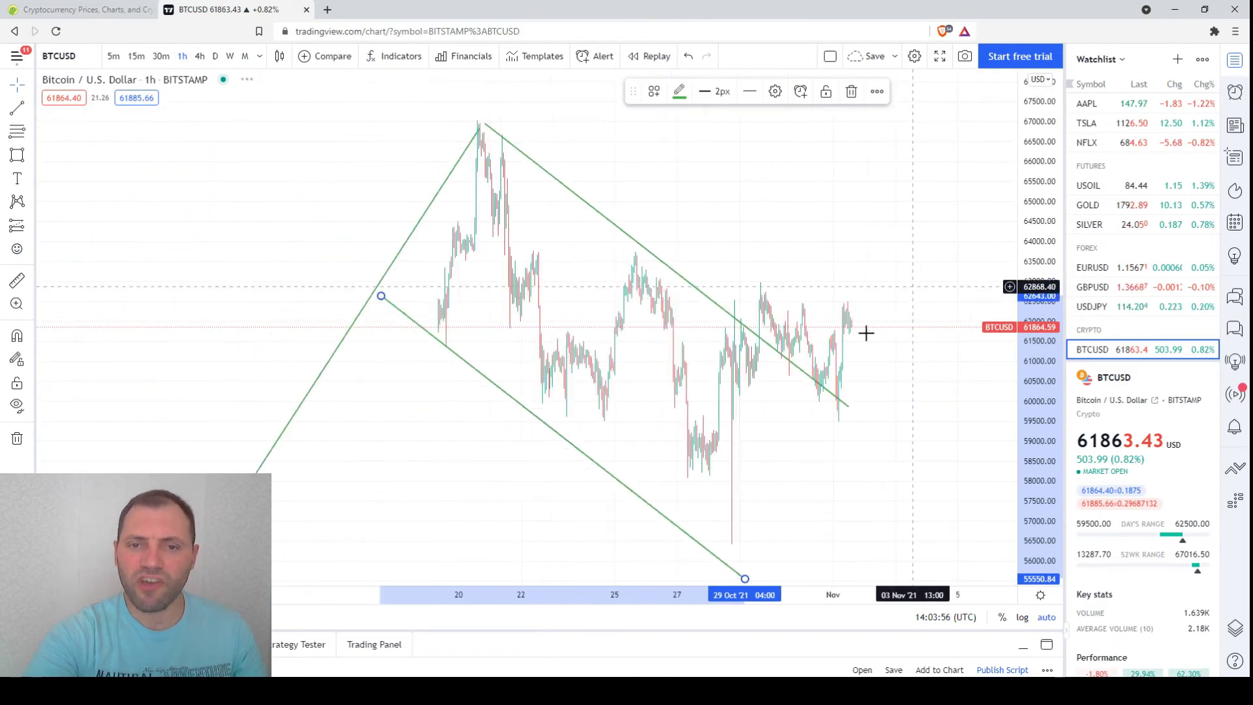
scroll(867, 332, "down", 3)
scroll(945, 283, "up", 5)
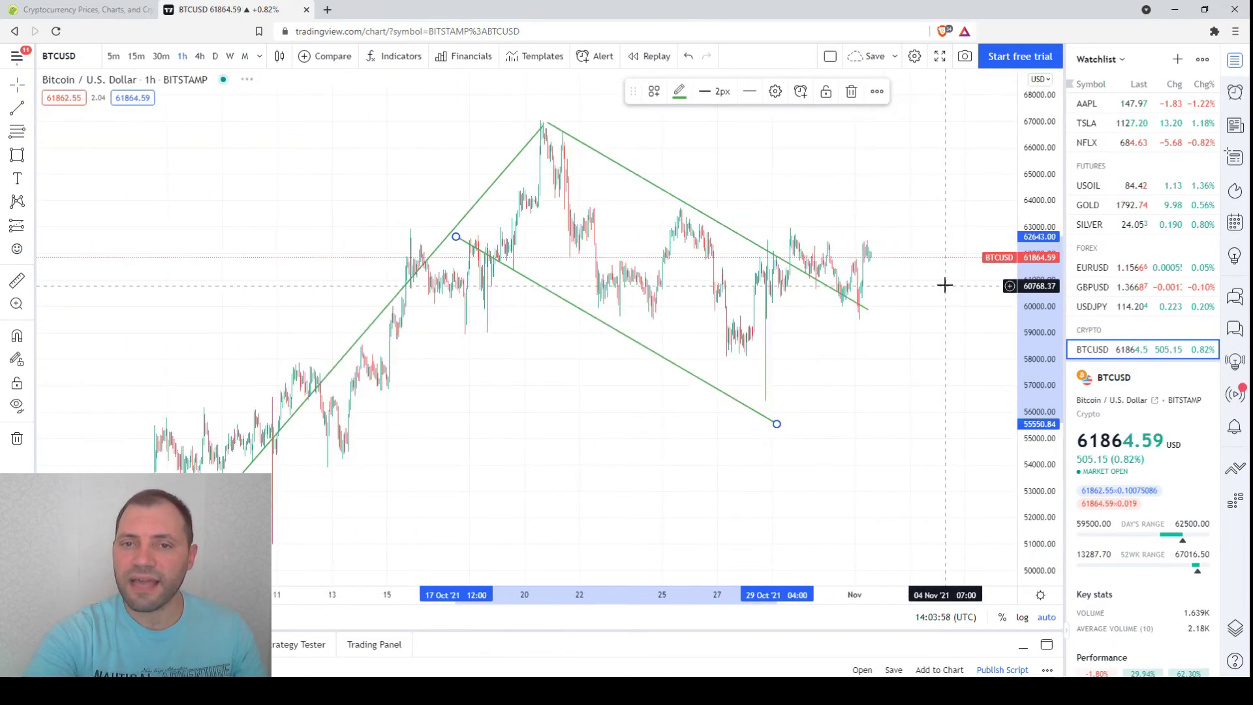
left_click_drag(698, 491, 711, 485)
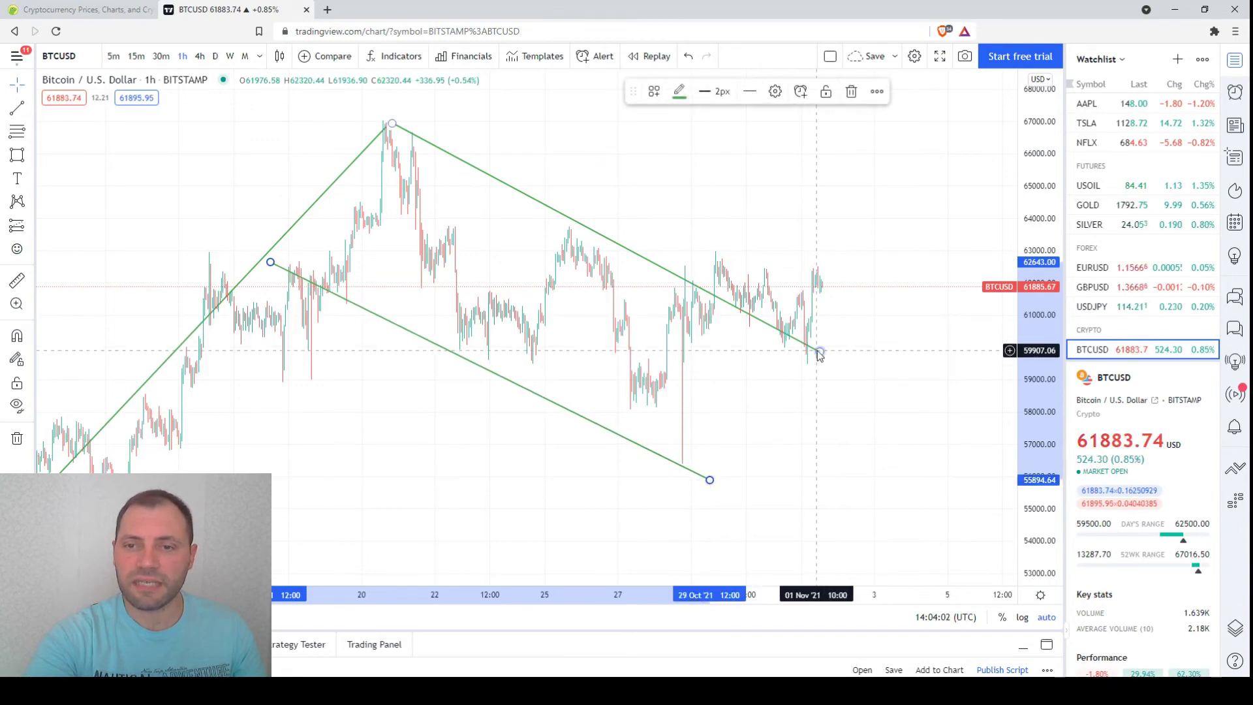
Step: Adjust the upper channel line to run from 20 Oct '21 17:00 at about 66790 to 1 Nov '21 12:00 at about 59990
left_click_drag(820, 350, 826, 336)
left_click_drag(442, 149, 437, 154)
left_click_drag(567, 315, 655, 339)
scroll(655, 338, "down", 3)
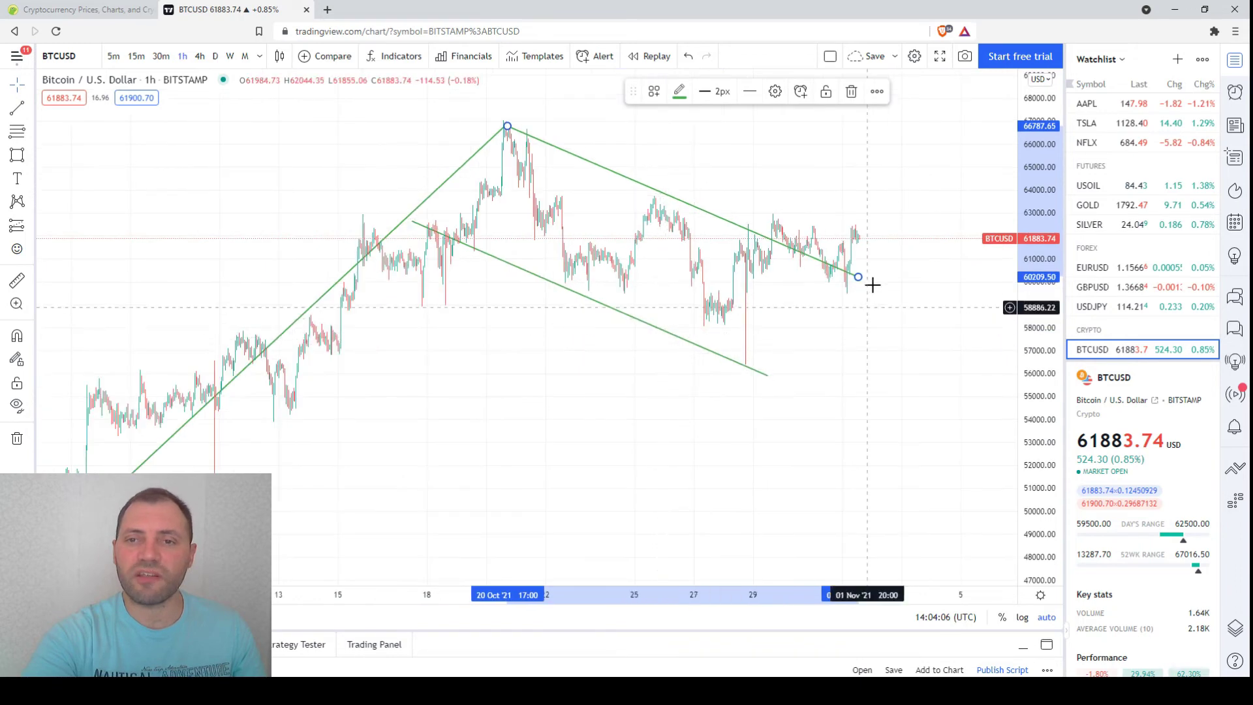
left_click(857, 285)
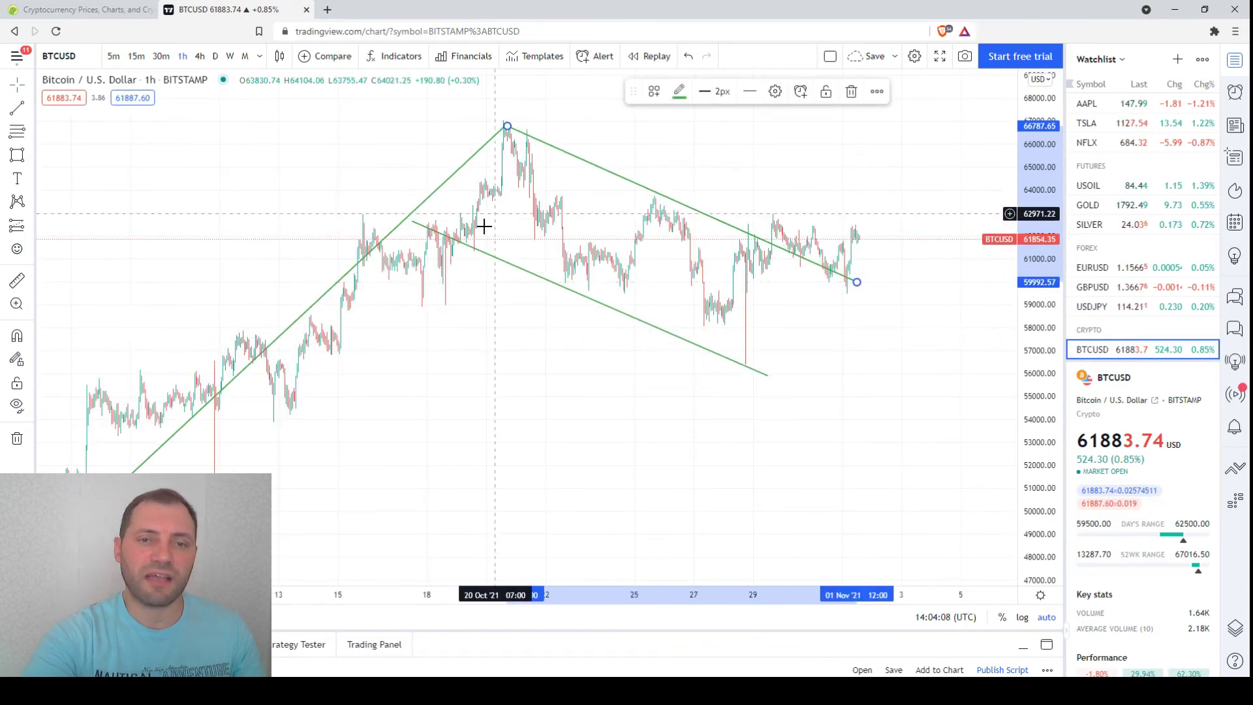
Step: Place a copy of the rising trend line as an upward projection from 31 Oct '21 at about 60800 to 22 Nov '21
scroll(550, 235, "down", 5)
scroll(728, 412, "up", 2)
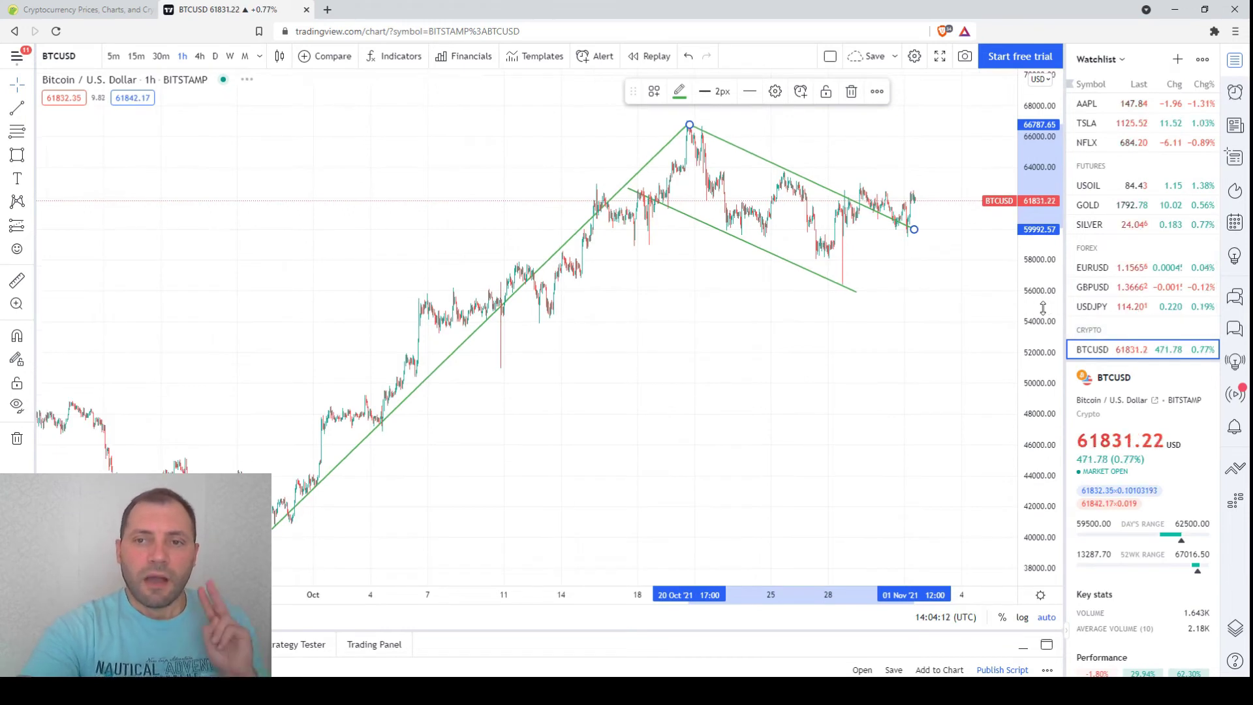
left_click_drag(878, 378, 807, 393)
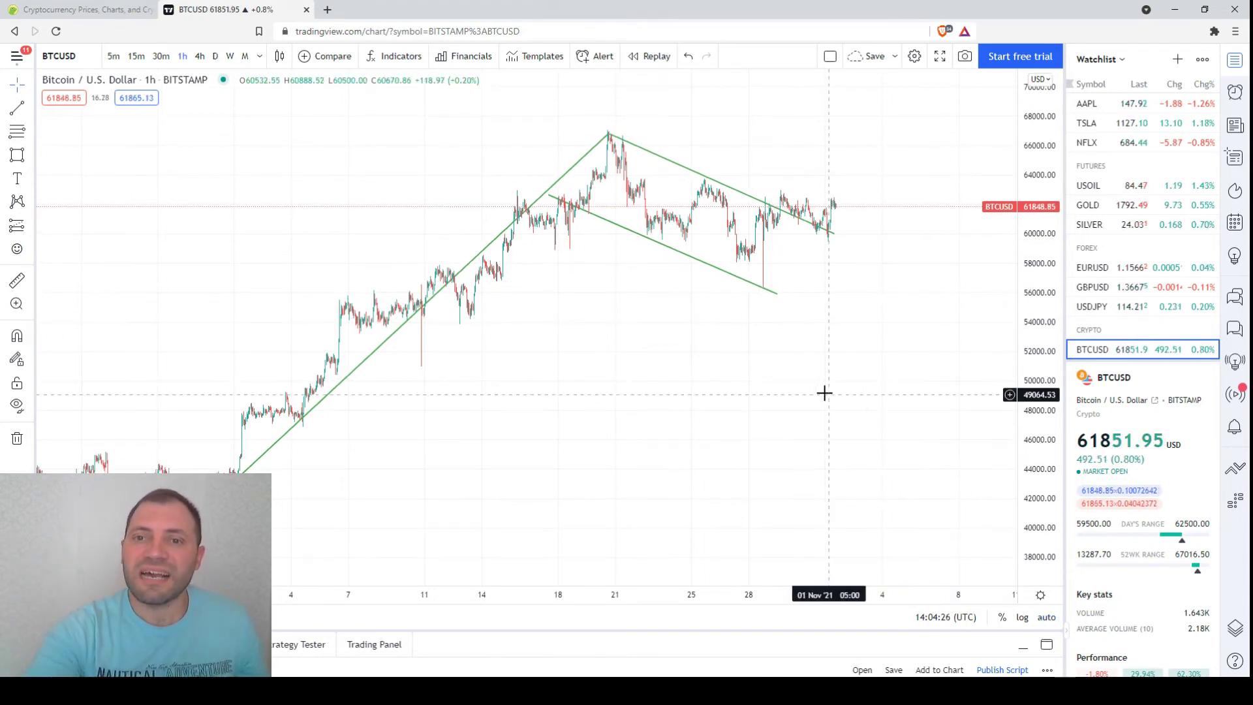
left_click_drag(825, 392, 811, 412)
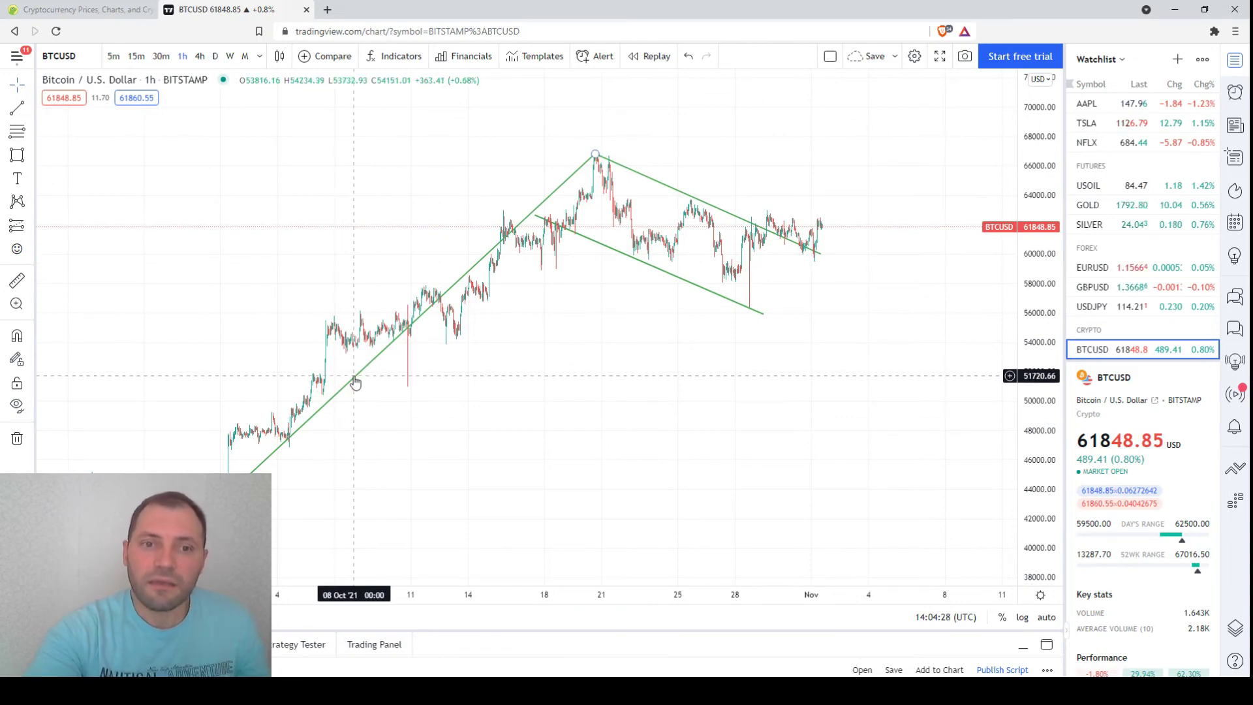
left_click_drag(355, 382, 1015, 73)
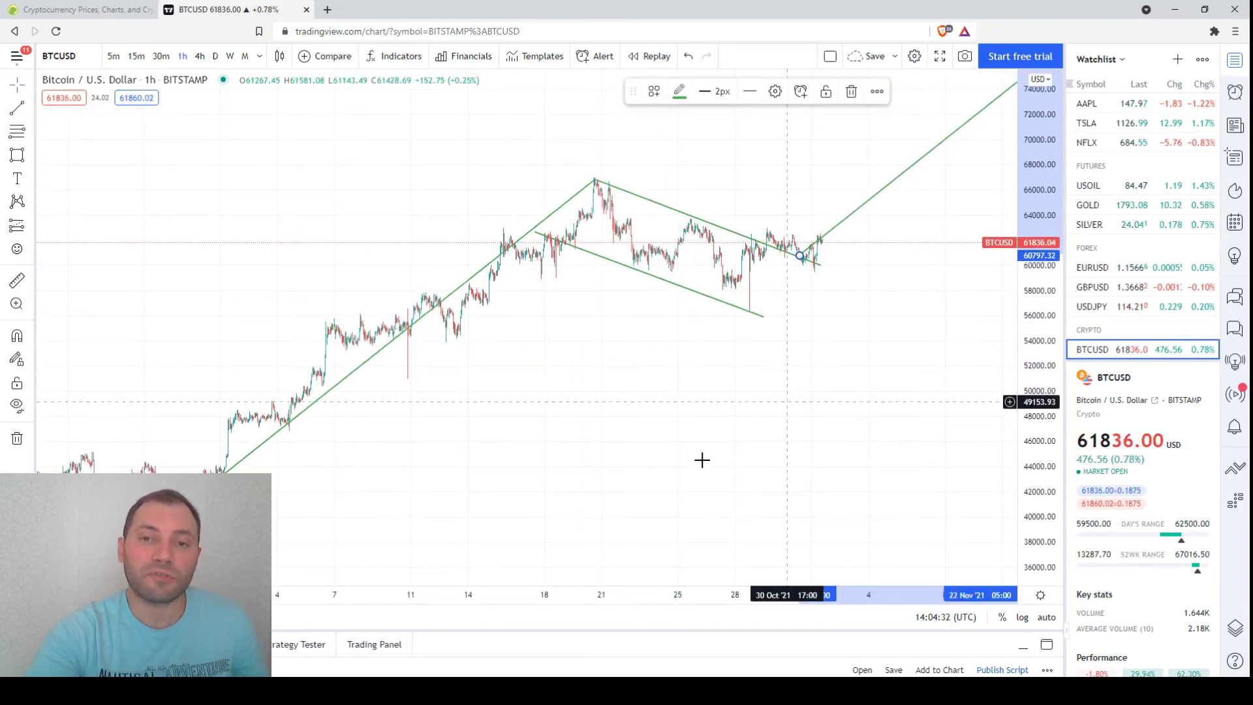
left_click_drag(763, 365, 683, 411)
left_click(788, 253)
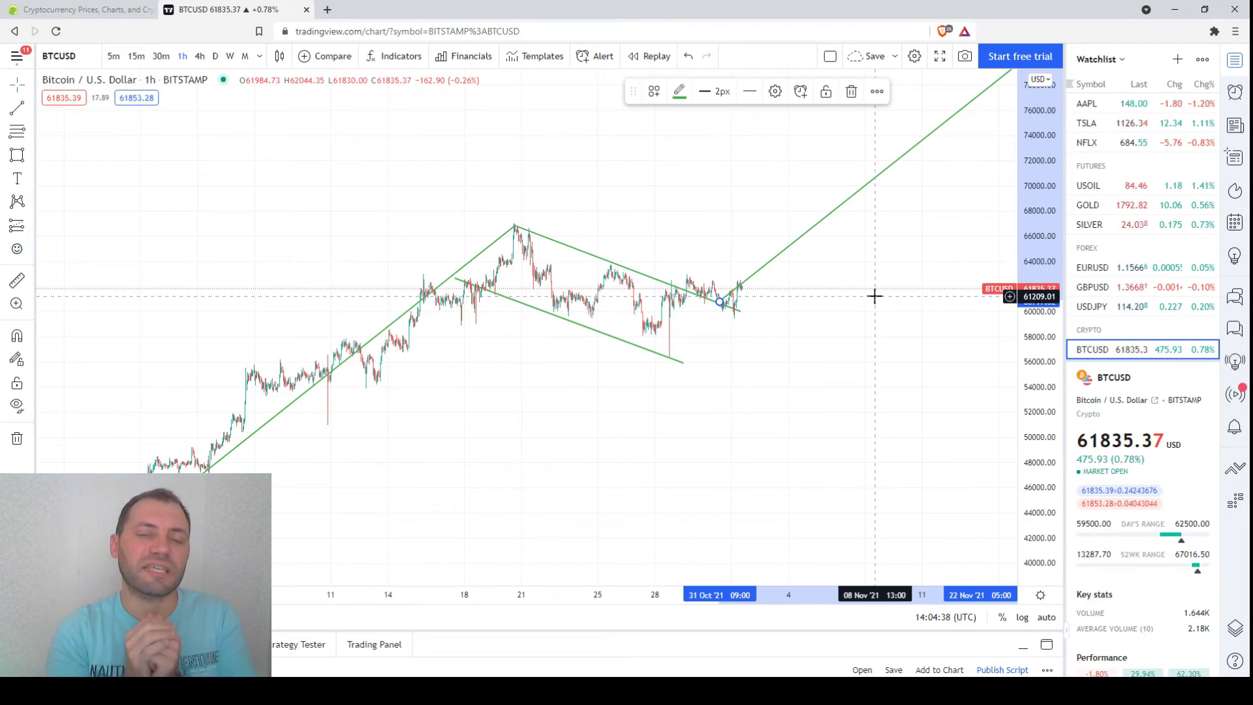
Step: Delete the upward projection copy of the rising trend line
key("Return")
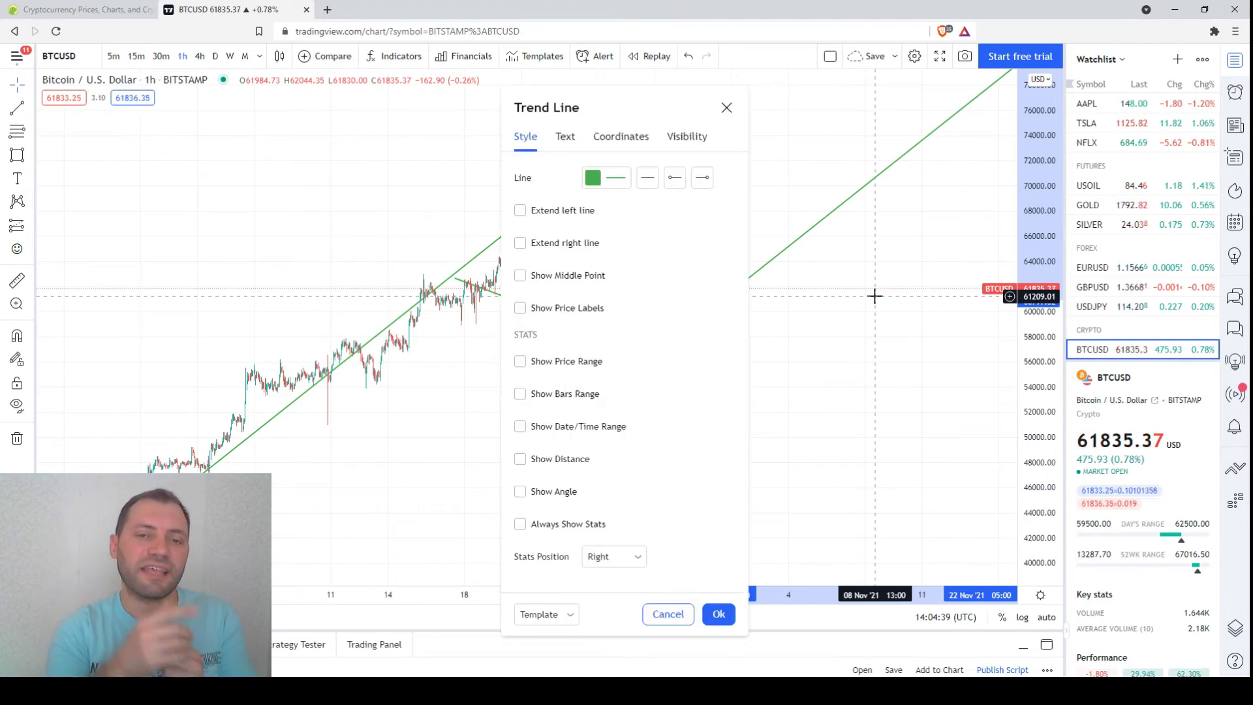
left_click(726, 108)
scroll(840, 235, "down", 2)
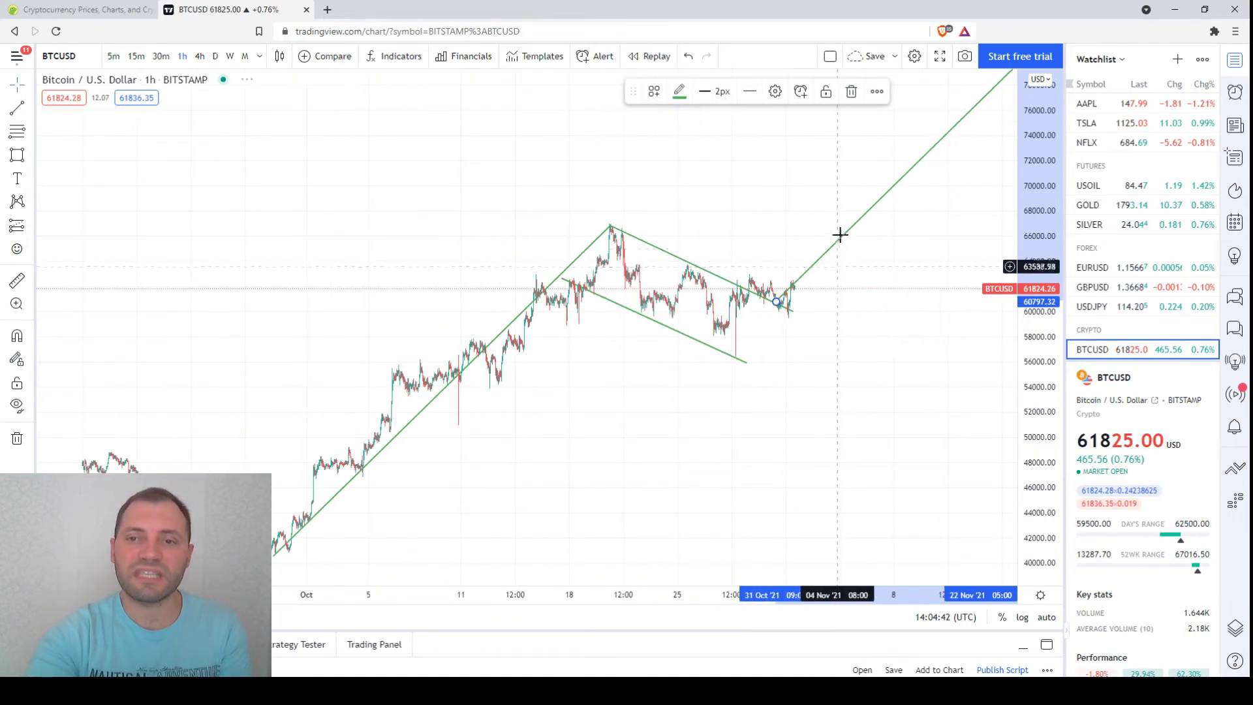
key("Delete")
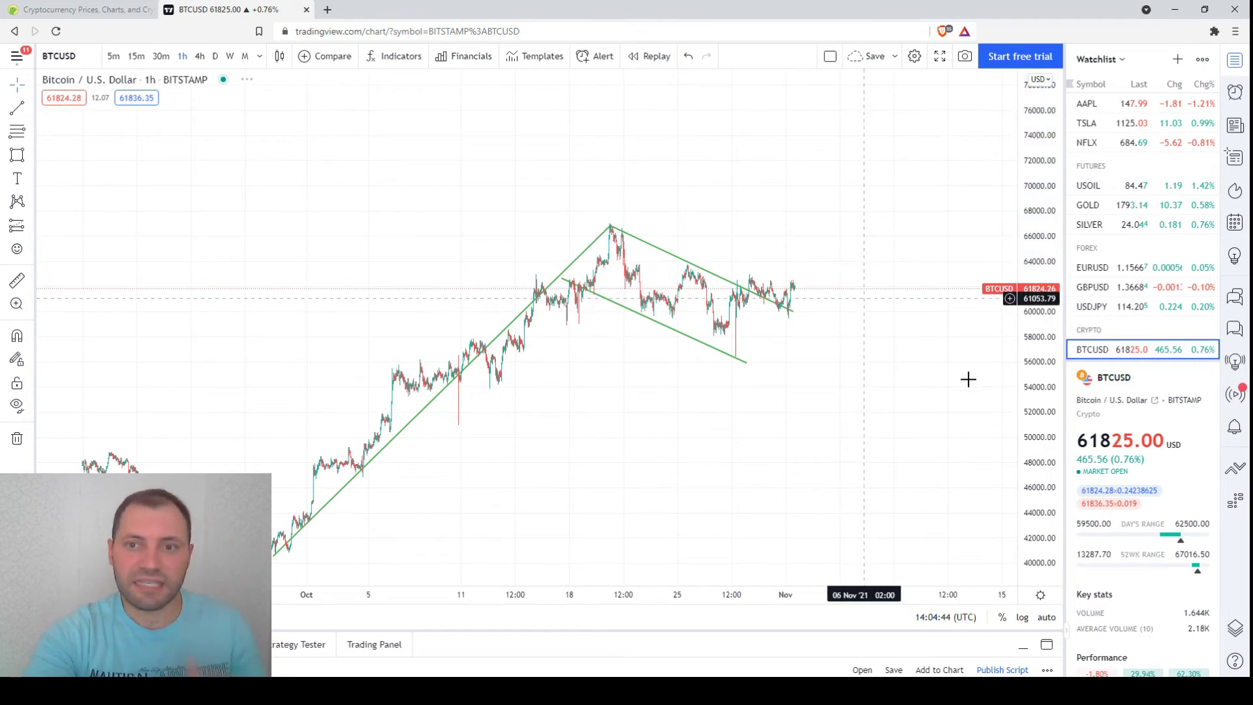
Step: Draw an ellipse around the breakout area from 28 Oct to 2 Nov '21, reaching down to about 58880
scroll(898, 385, "up", 3)
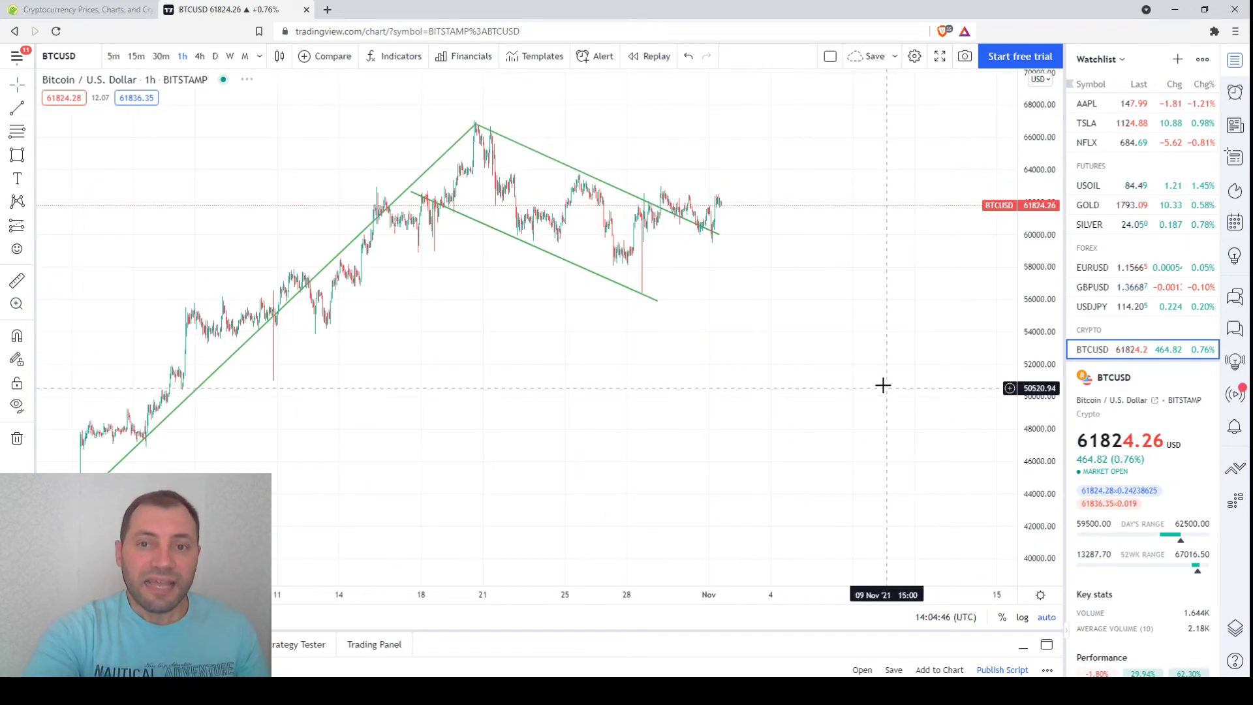
left_click(30, 155)
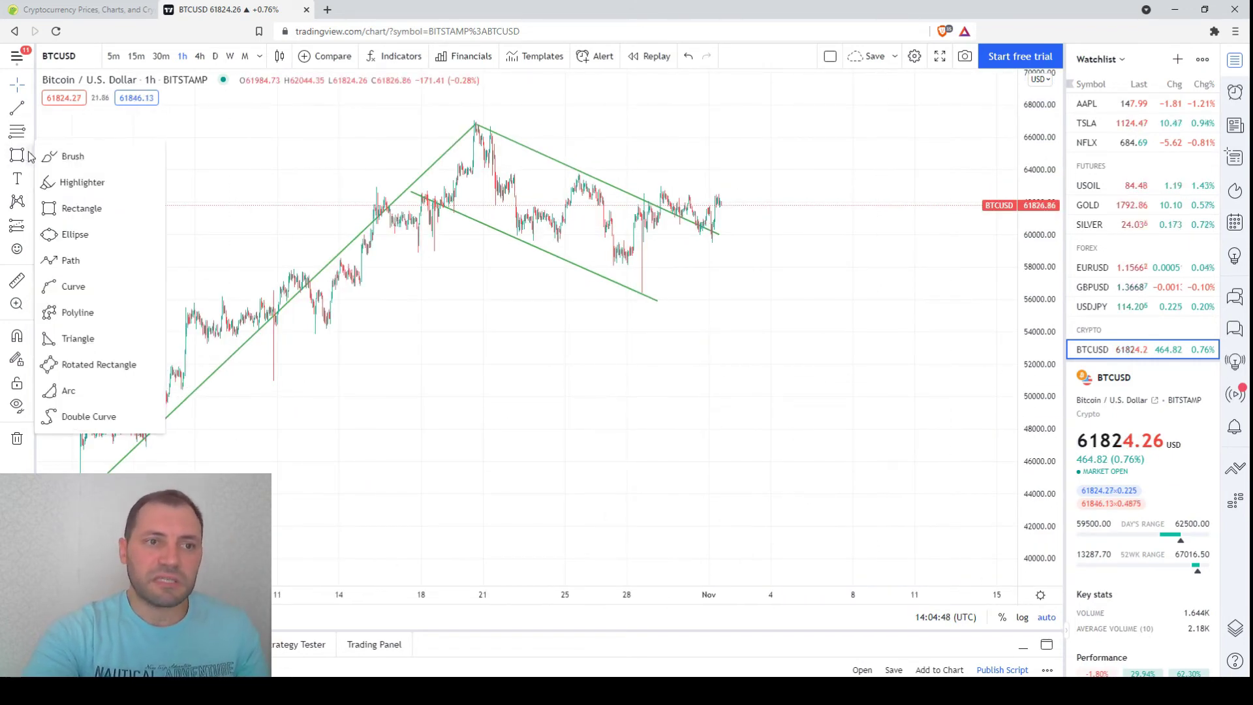
left_click(72, 233)
left_click(644, 215)
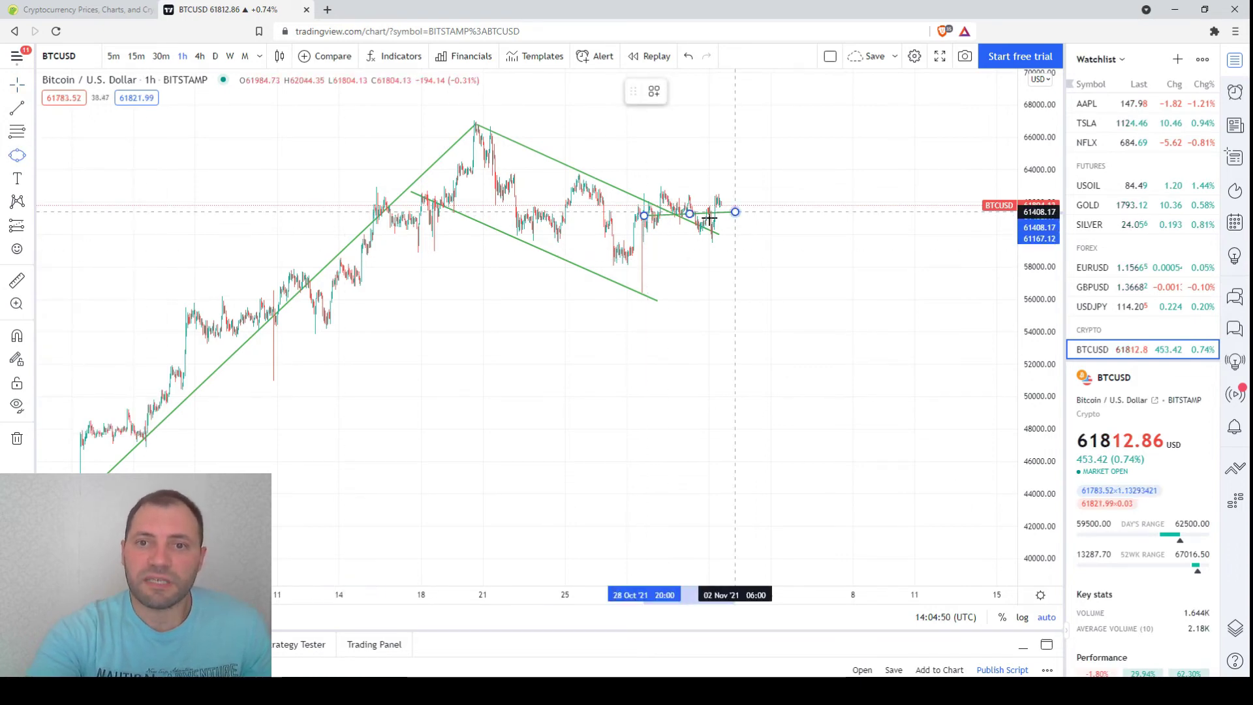
left_click(715, 252)
scroll(786, 292, "down", 1)
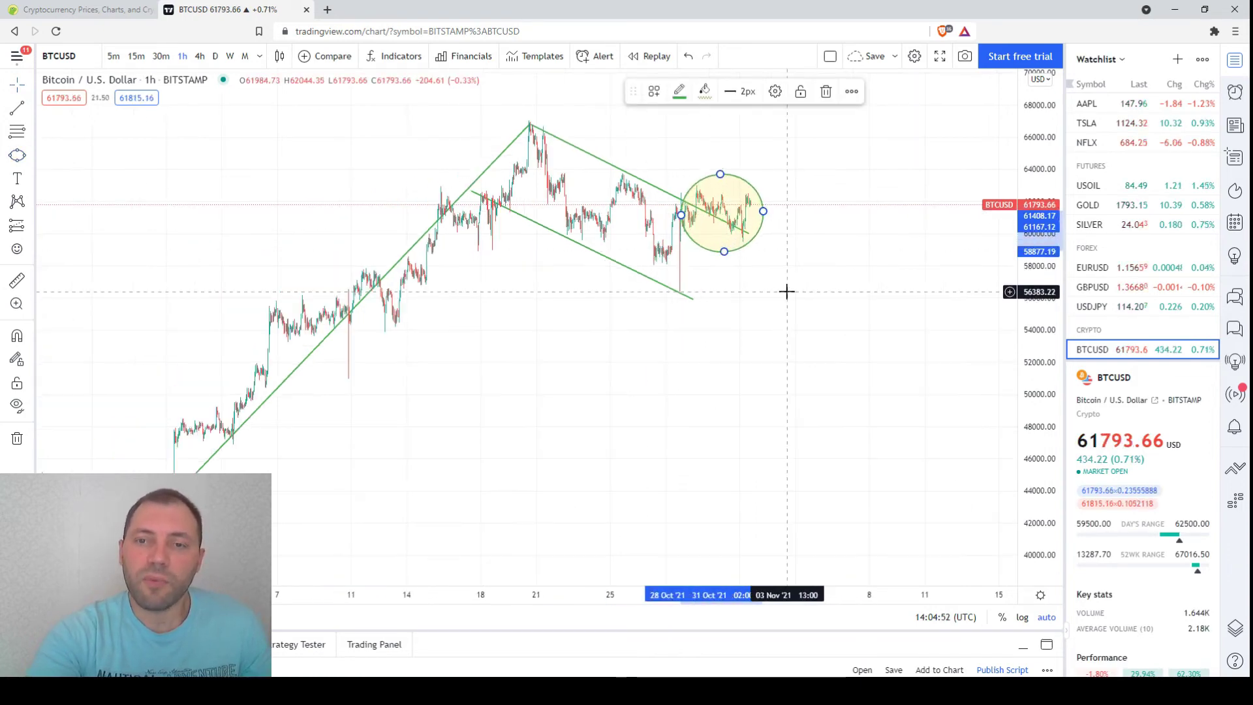
scroll(751, 215, "down", 2)
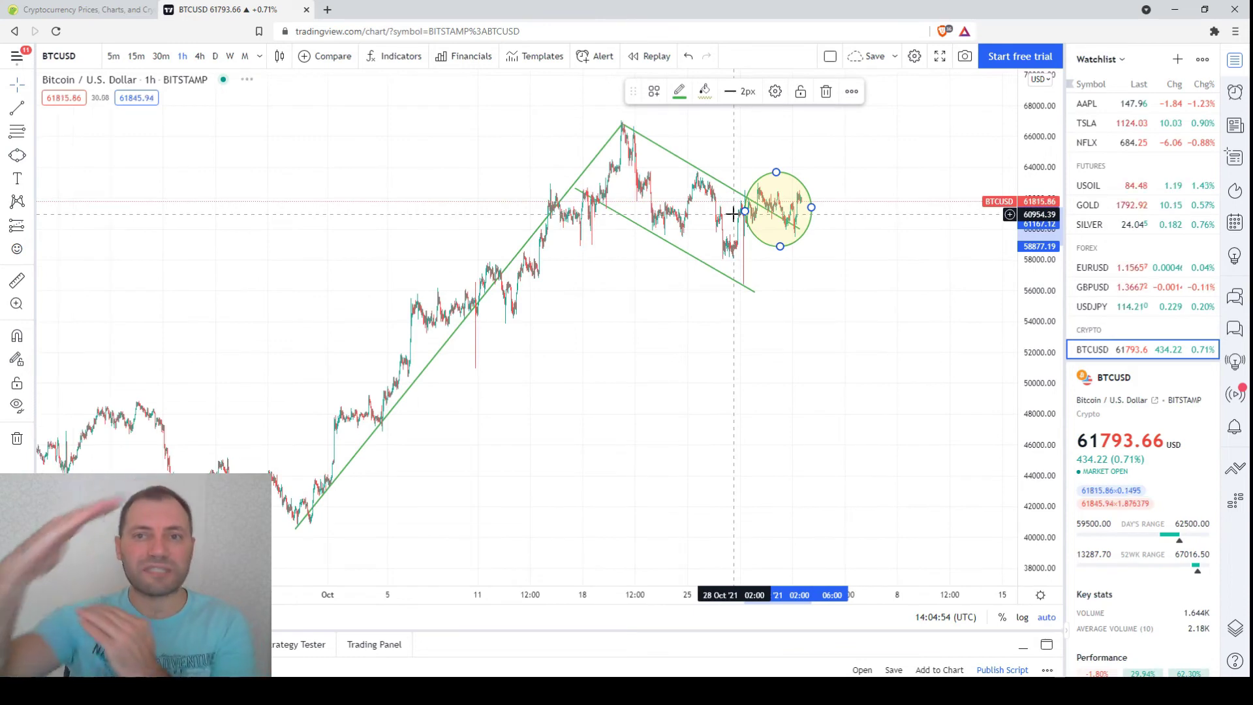
Step: Draw a short upward projection line from 1 Nov '21 at about 60530 to 5 Nov '21 at about 65050
left_click(69, 114)
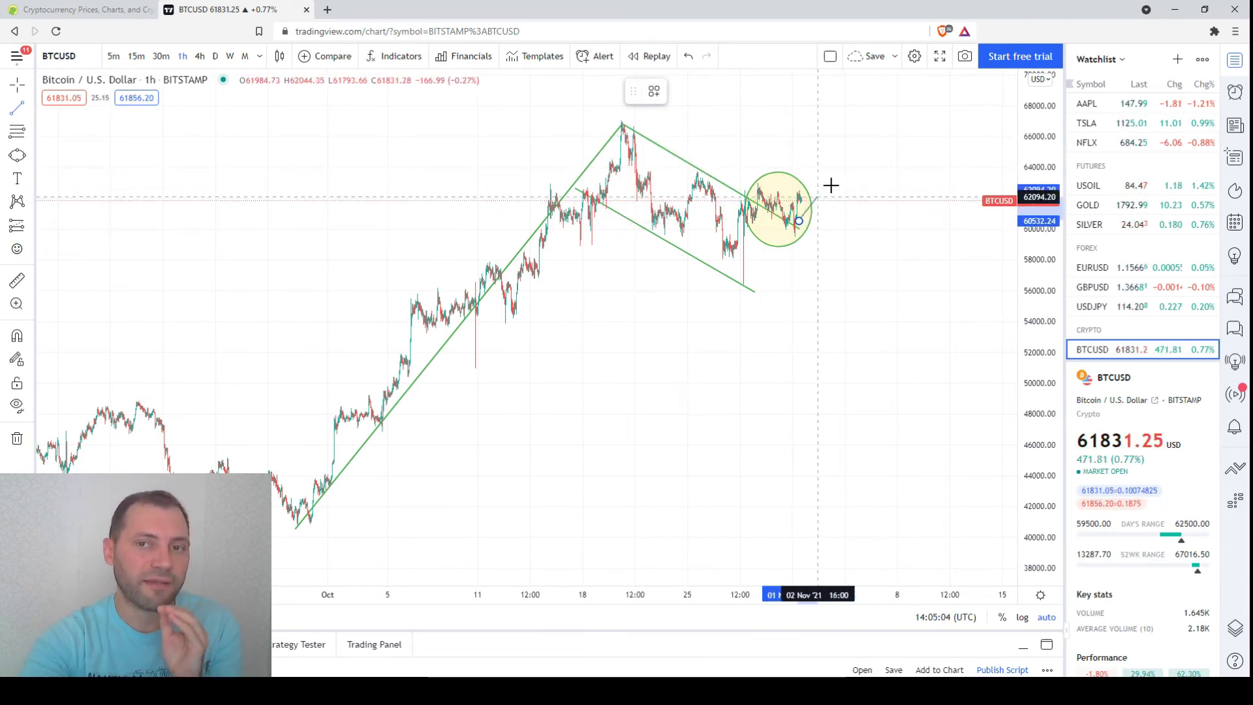
left_click(863, 151)
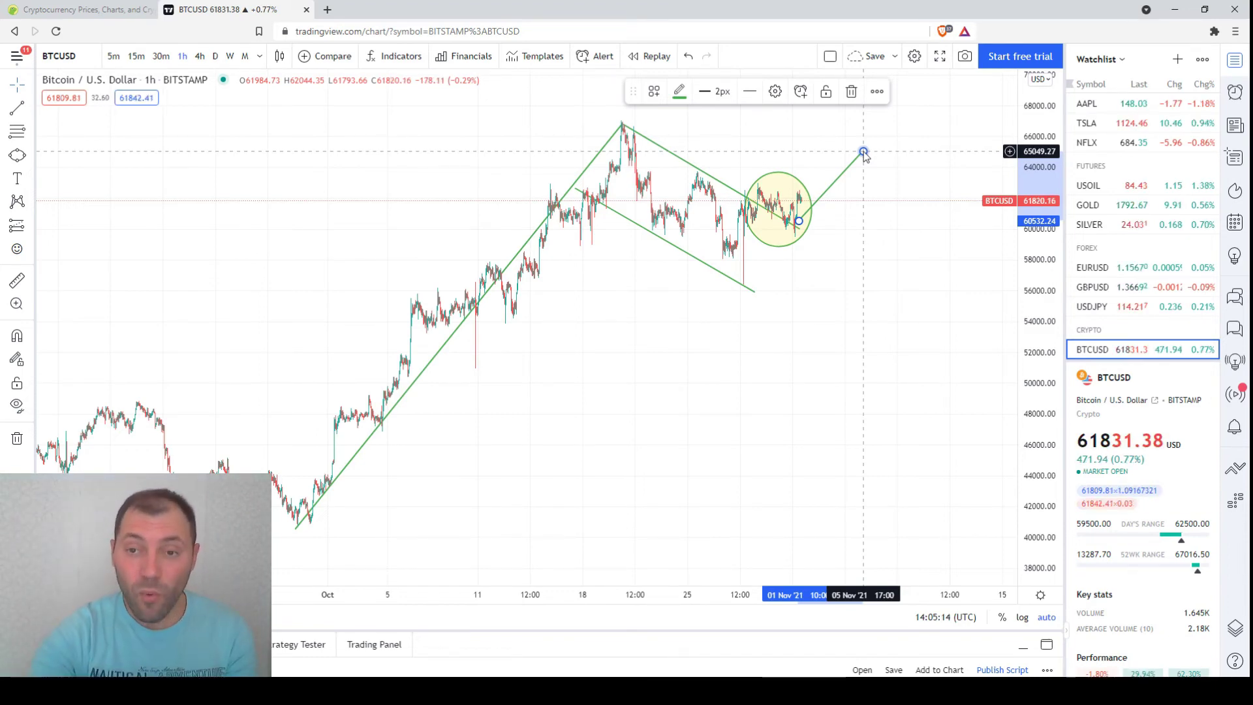
Step: Delete the short upward projection line and the ellipse around the breakout area
key("Delete")
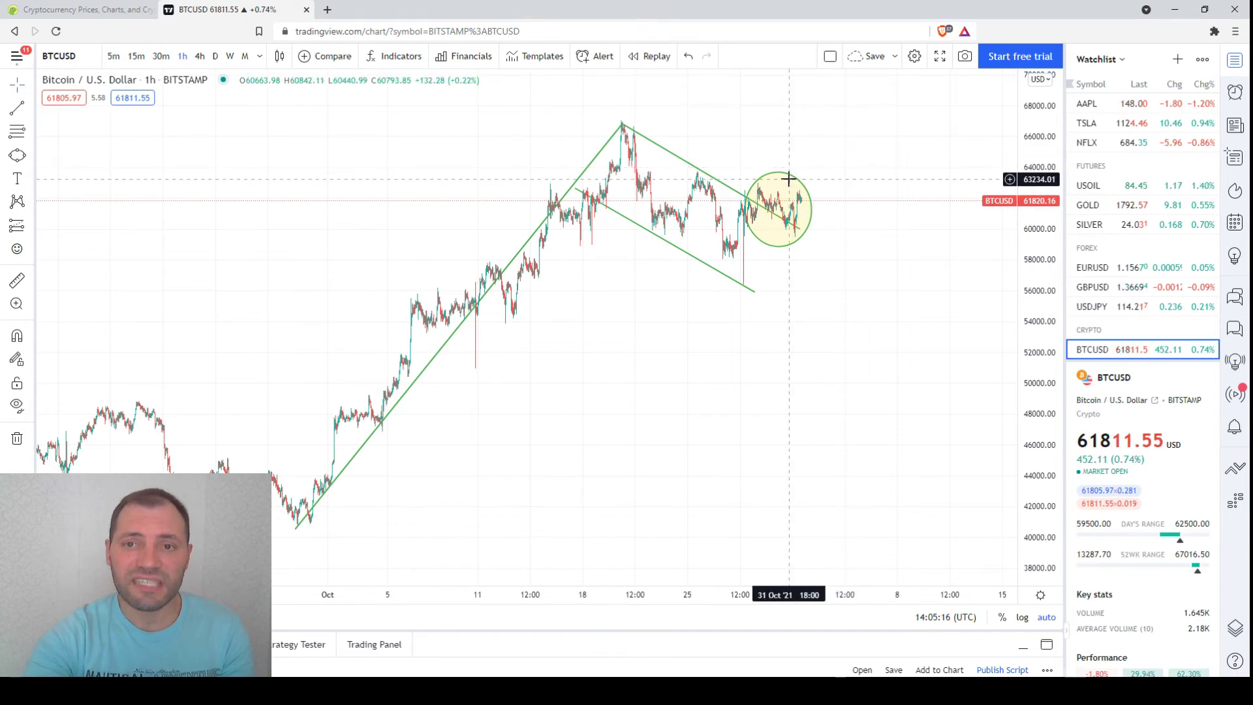
left_click(796, 182)
key("Delete")
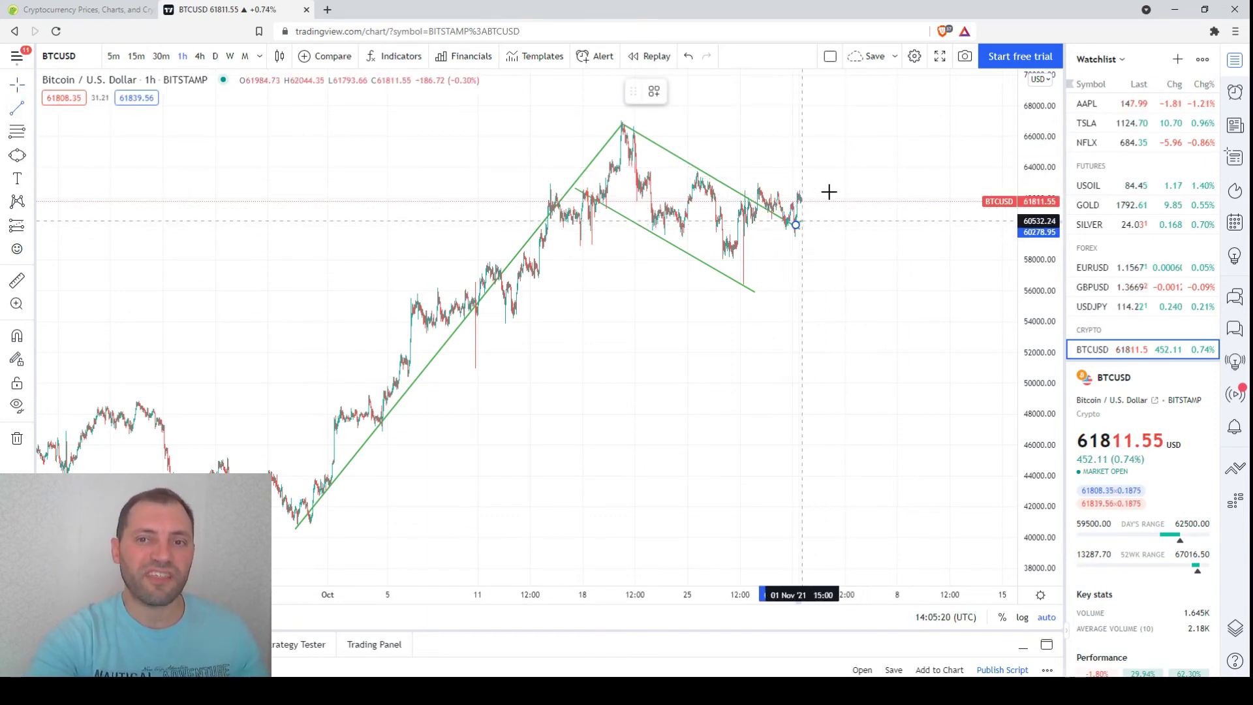
Step: Draw an upward projection line from 1 Nov '21 at about 60280 to 5 Nov '21 at about 64710
left_click(856, 157)
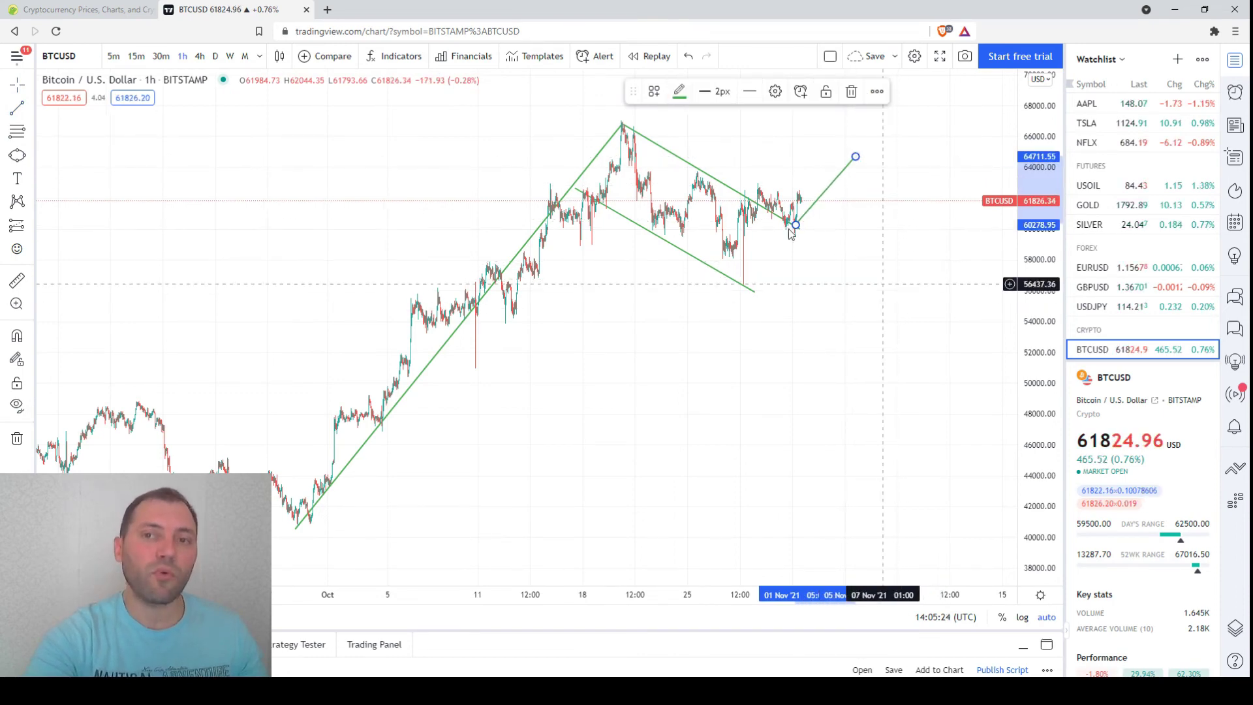
scroll(457, 365, "down", 3)
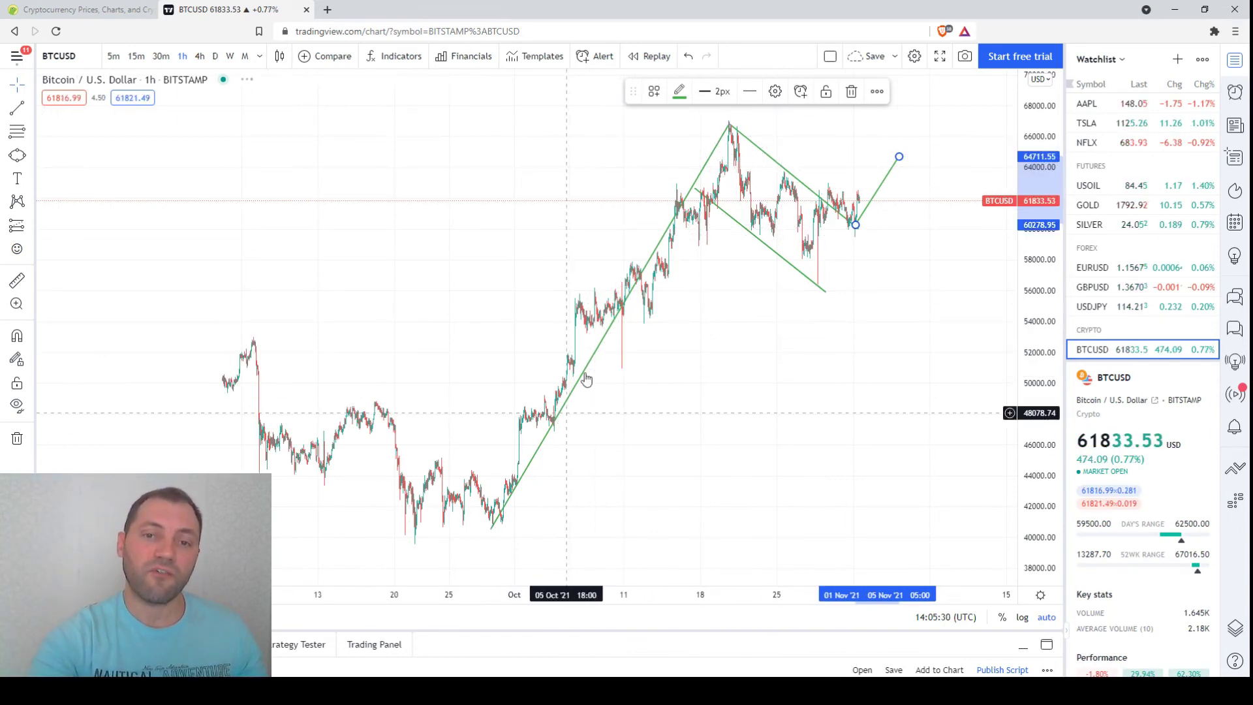
scroll(586, 379, "up", 3)
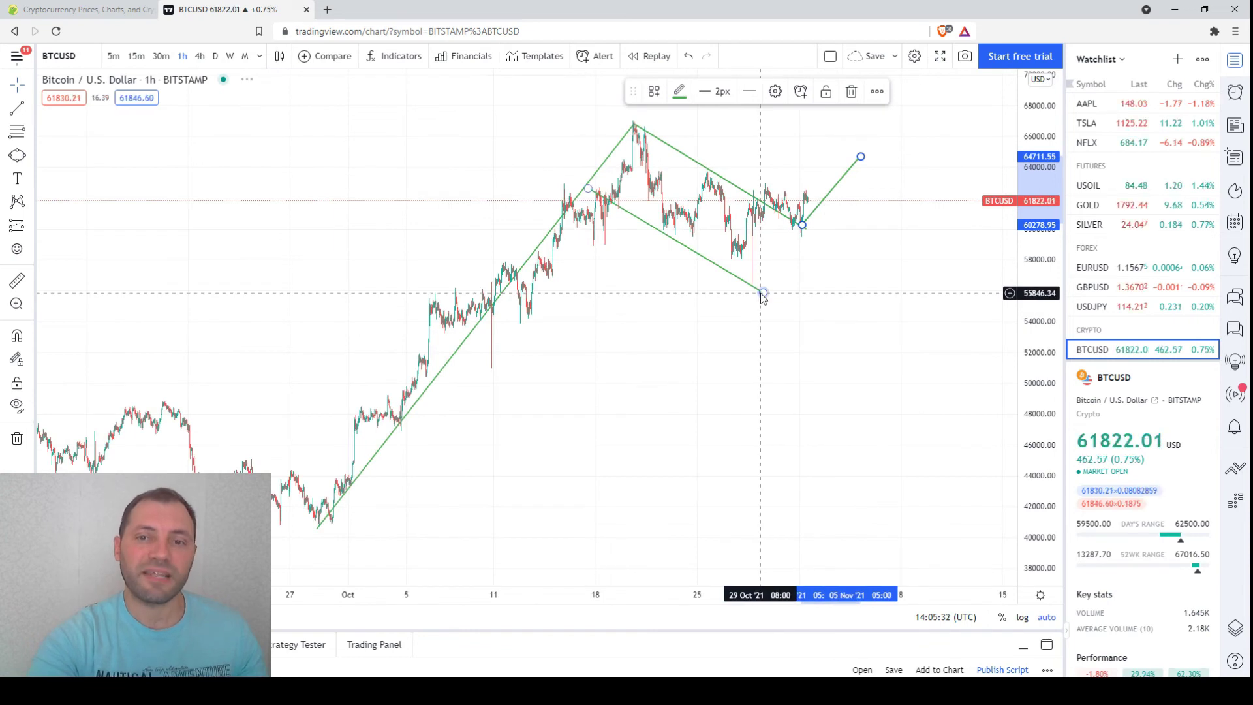
Step: Extend the lower channel line down to about 51580 and the upper channel line to 7 Nov '21 at about 55850
left_click_drag(762, 294, 852, 358)
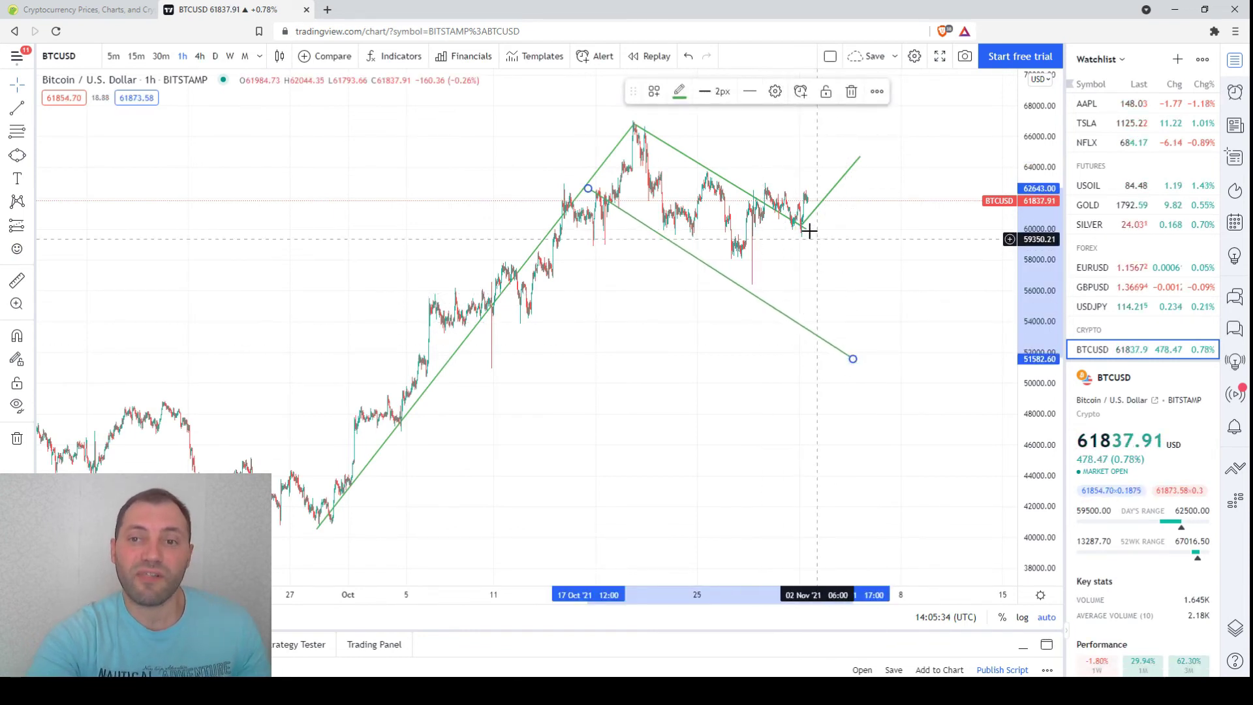
mouse_move(807, 228)
left_mouse_down()
mouse_move(859, 243)
mouse_move(815, 236)
mouse_move(896, 294)
left_mouse_up()
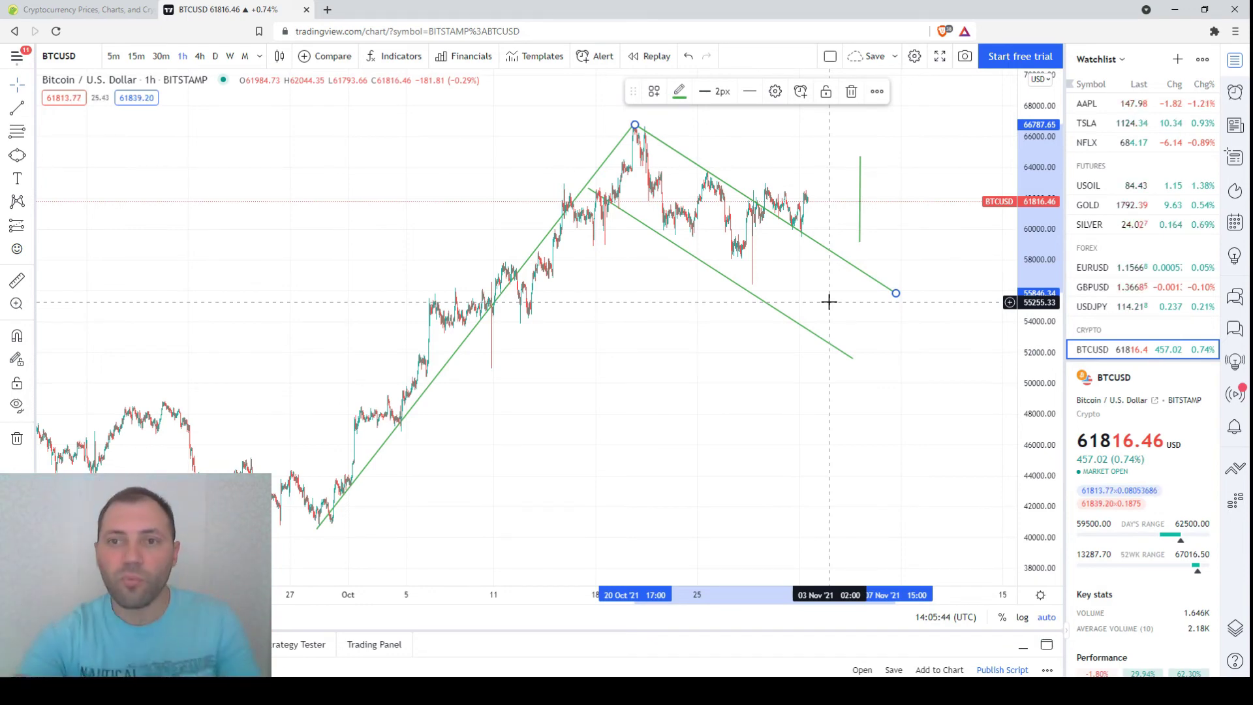
Step: Move the upward projection line to run from 6 Nov '21 at about 55420 to 13 Nov '21 at about 64750
mouse_move(863, 218)
left_mouse_down()
mouse_move(880, 237)
mouse_move(881, 276)
mouse_move(888, 258)
mouse_move(894, 278)
left_mouse_up()
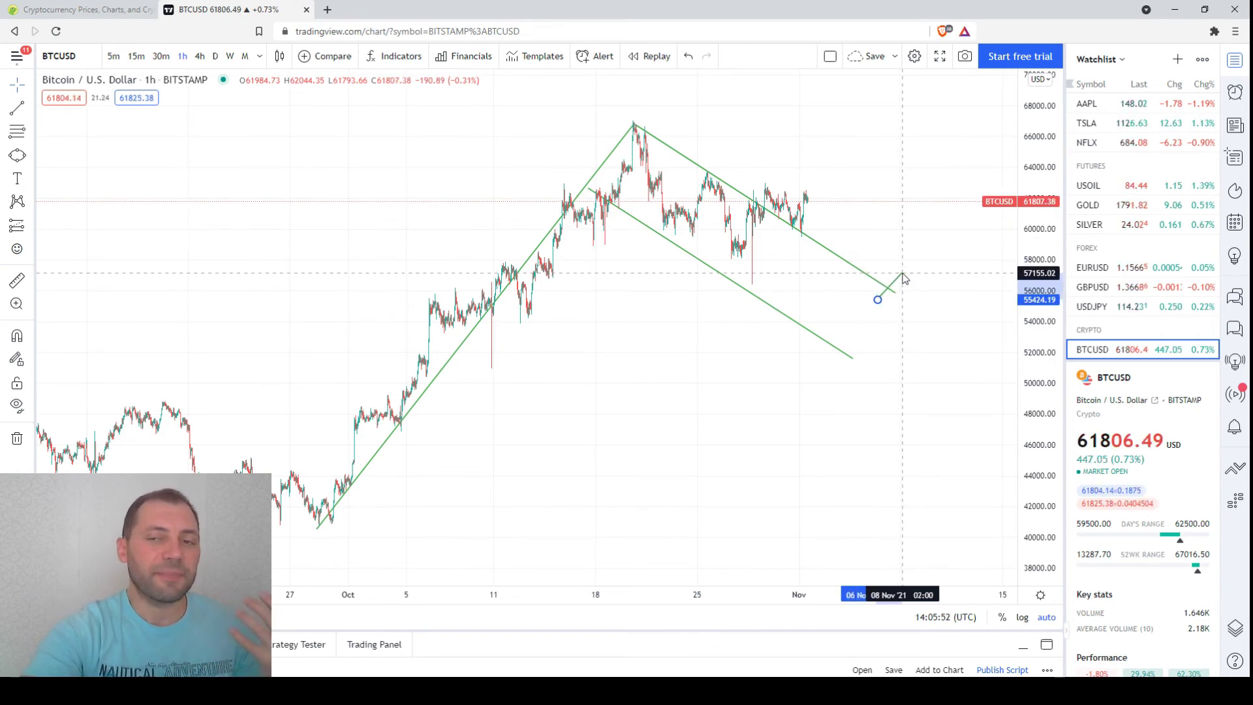
left_click_drag(904, 279, 976, 156)
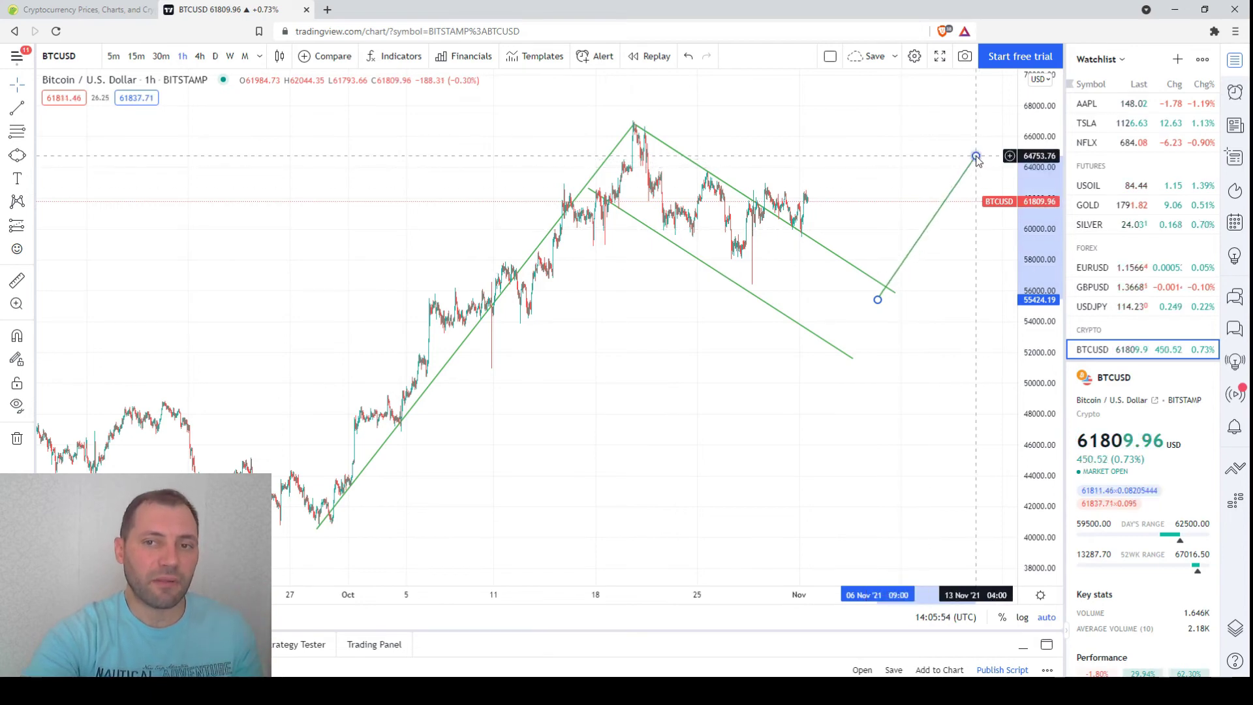
Step: Shorten the upper channel line to 1 Nov '21 at about 59690, shorten the lower one, and place the projection line from about 59980 to 63400
left_click(891, 287)
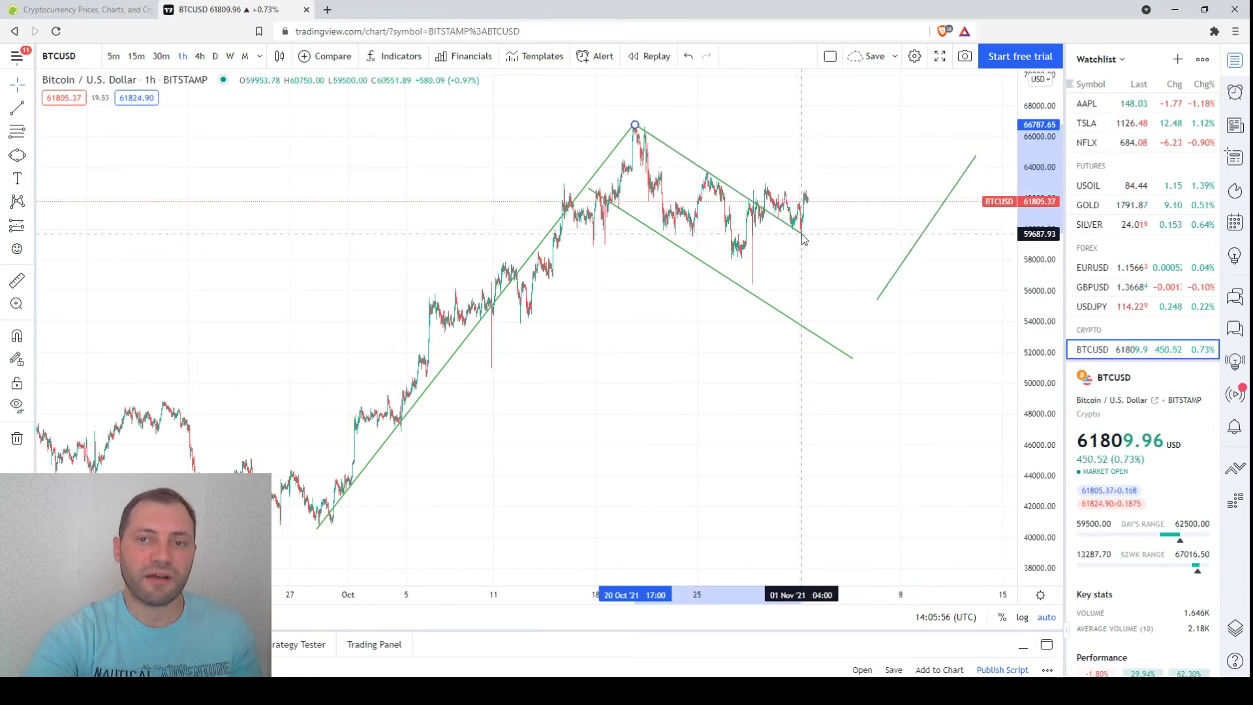
left_click_drag(853, 359, 751, 286)
left_click_drag(904, 251, 827, 180)
left_click_drag(888, 111, 832, 178)
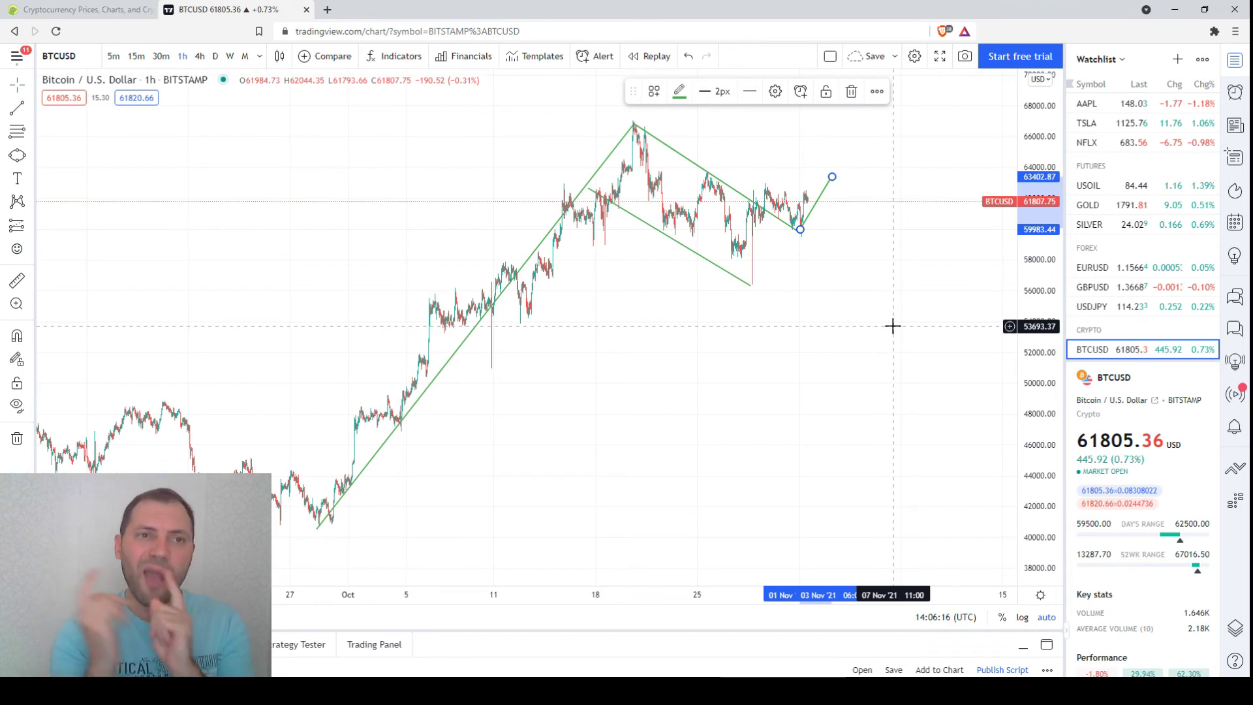
Step: On the 30-minute chart, reposition the projection line as rising support from 27 Oct '21 at about 58320 to 3 Nov '21 at about 60680
left_click(161, 56)
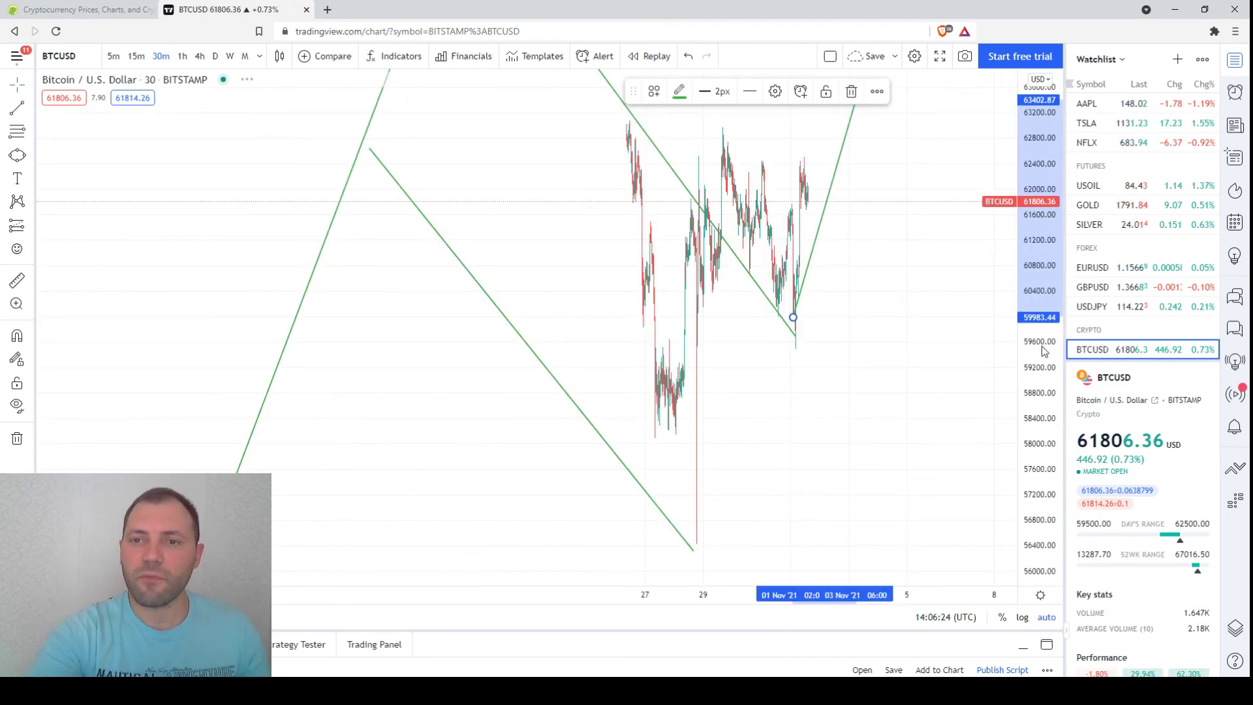
scroll(719, 493, "up", 5)
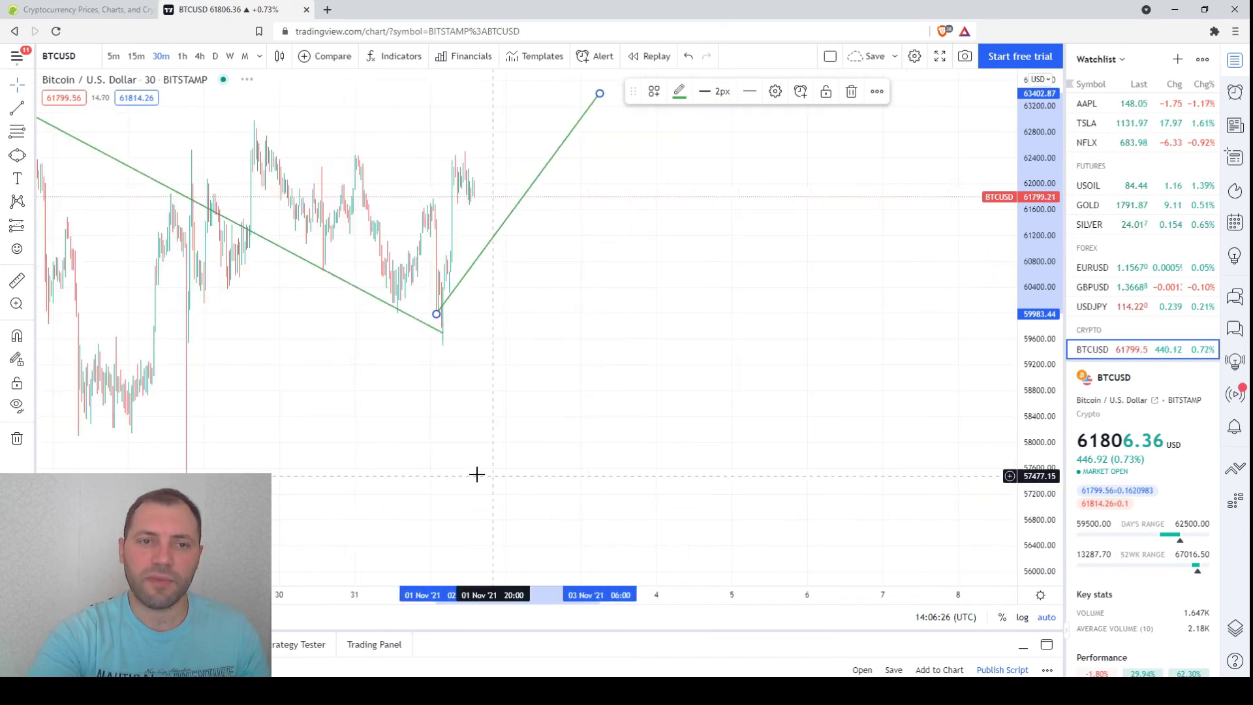
scroll(806, 522, "down", 5)
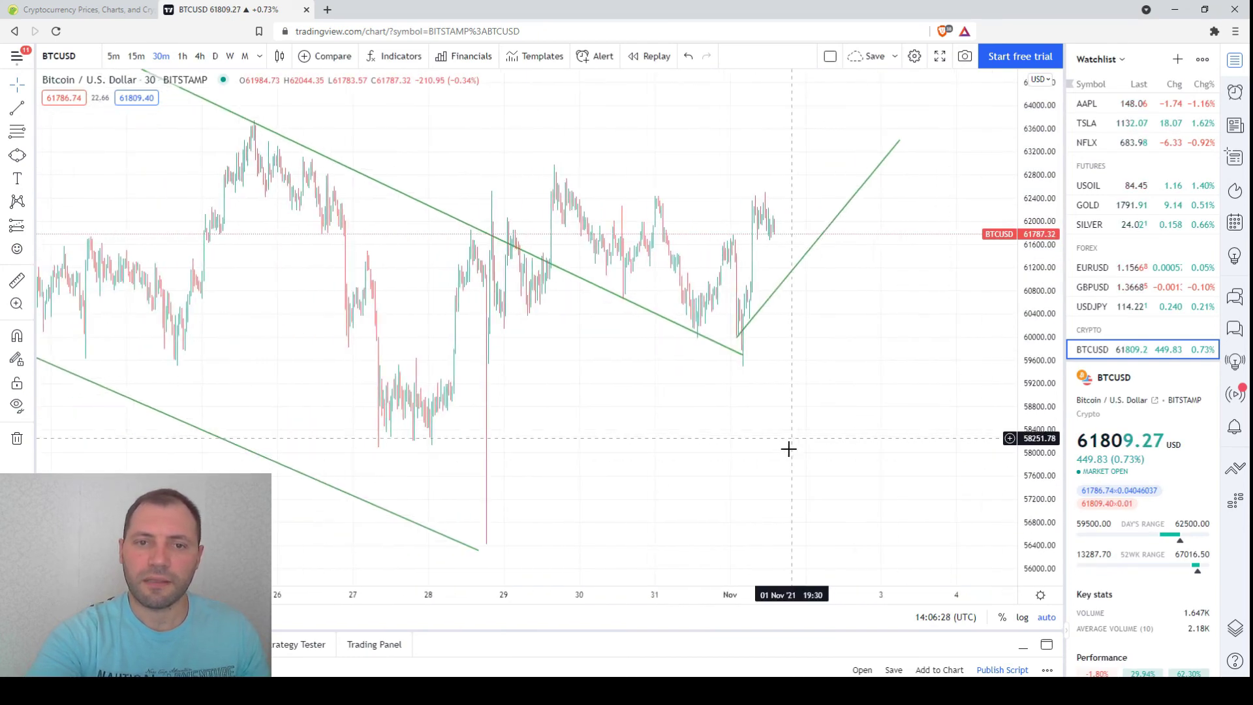
scroll(785, 457, "down", 2)
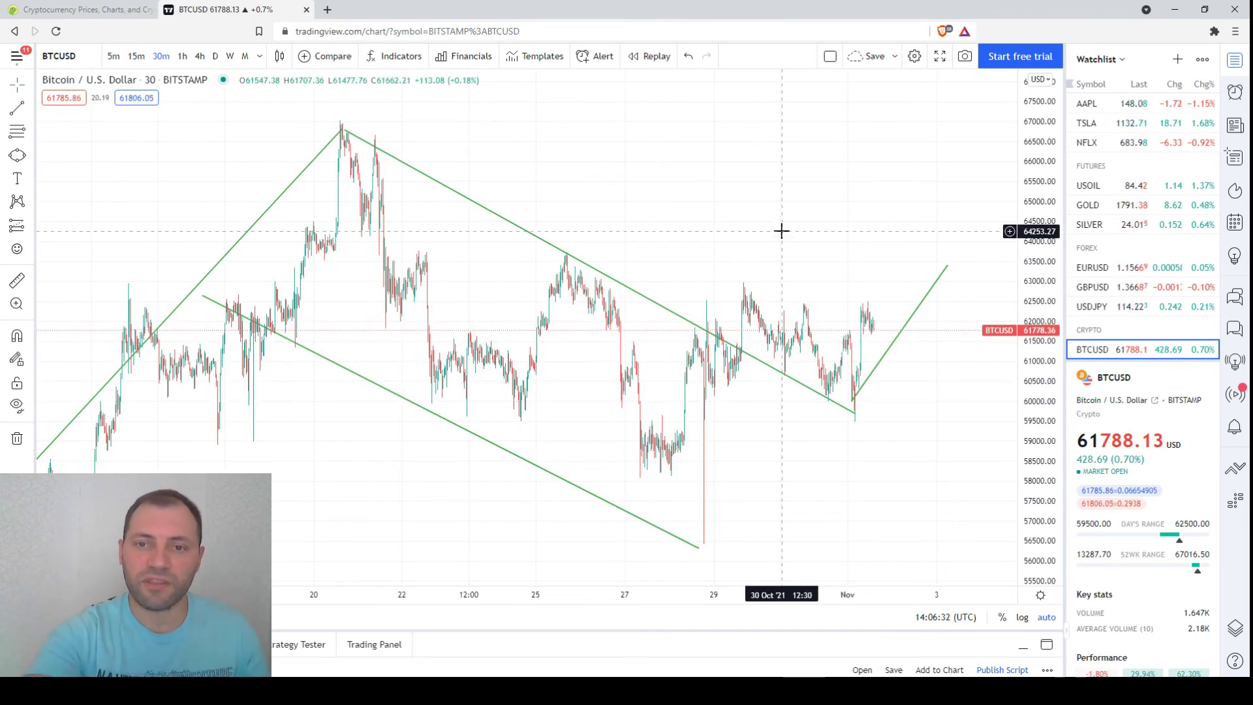
scroll(792, 279, "up", 3)
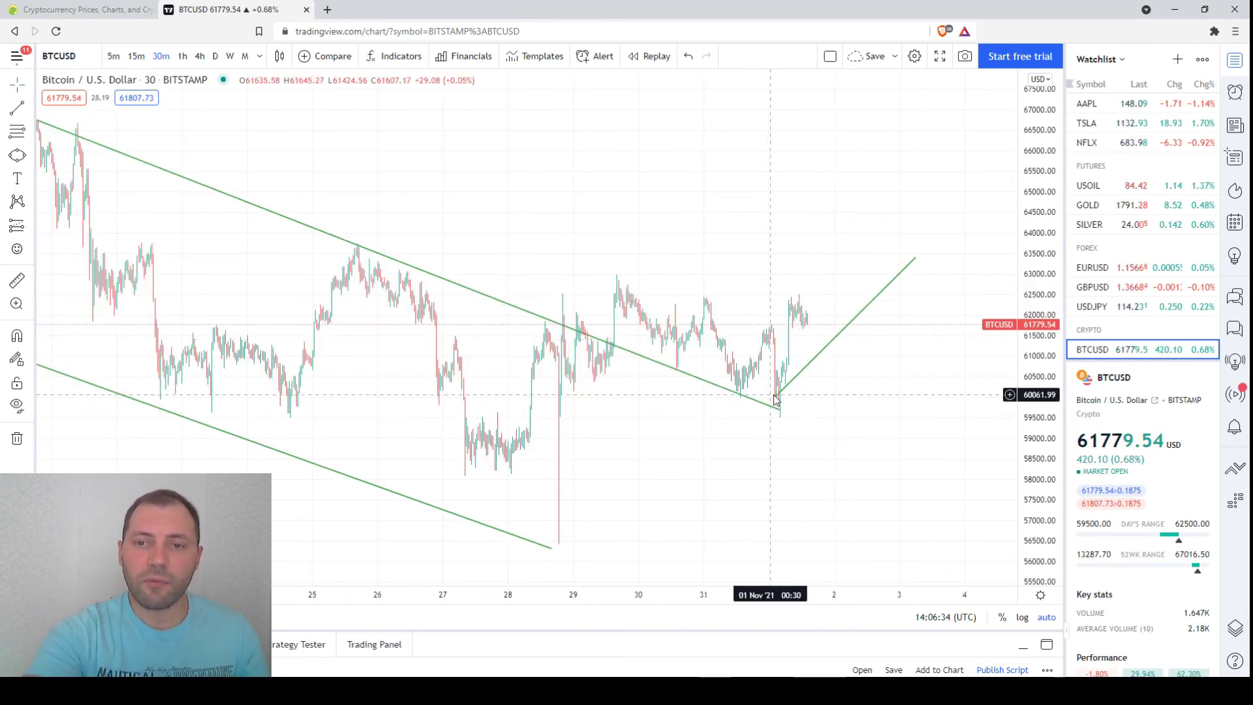
left_click_drag(776, 399, 497, 466)
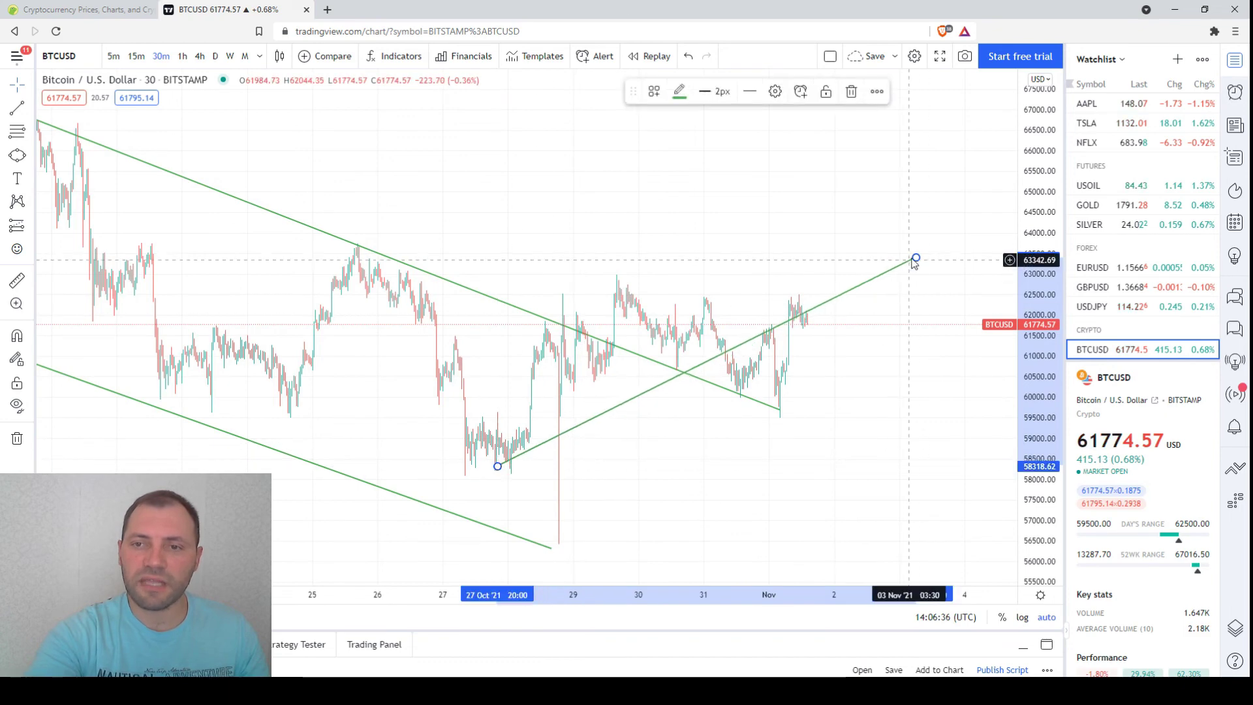
left_click_drag(915, 258, 959, 370)
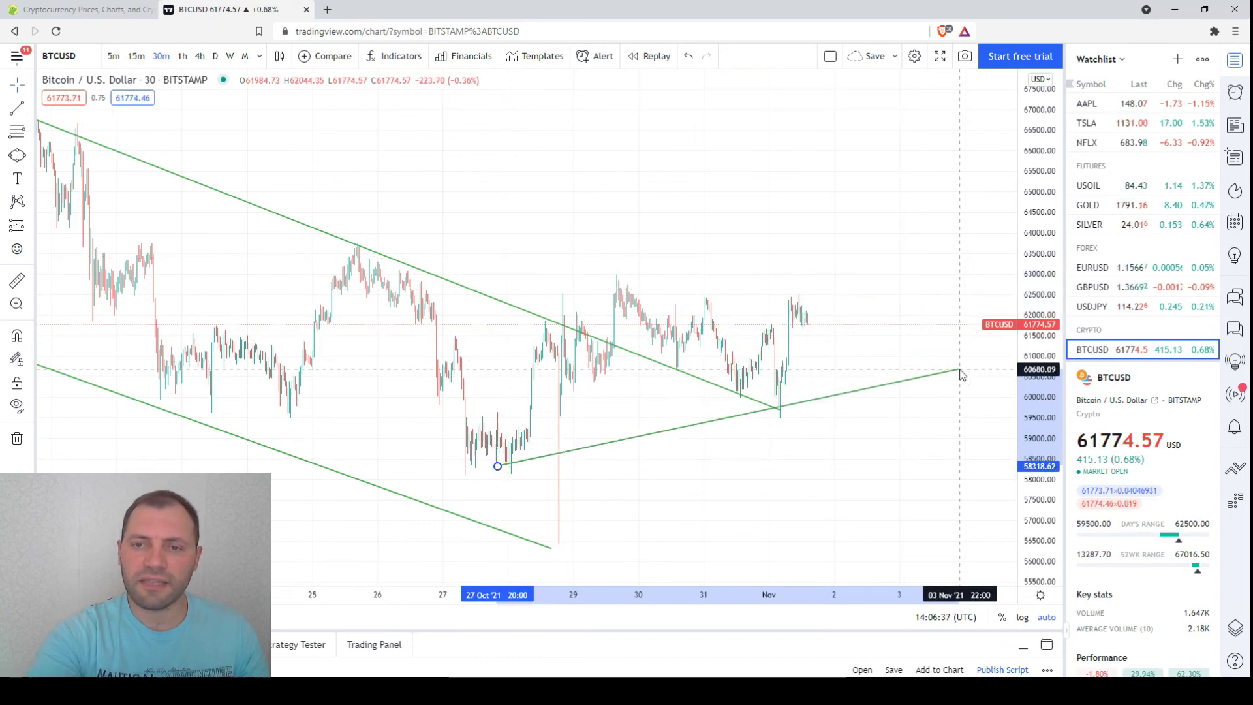
Step: Change the chart style to Line and place a parallel copy of the rising support from 26 Oct '21 at about 61230 to 2 Nov '21 at about 63590
left_click(279, 58)
left_click(304, 165)
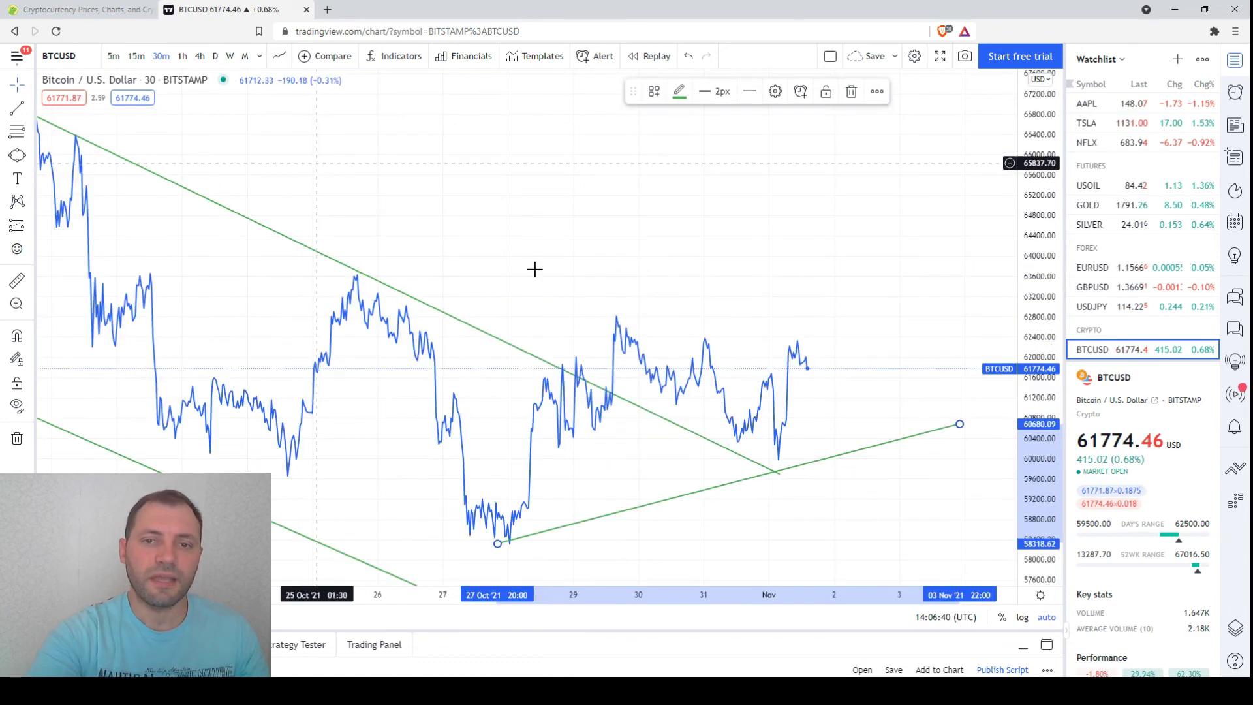
scroll(534, 269, "down", 2)
left_click_drag(780, 500, 710, 317)
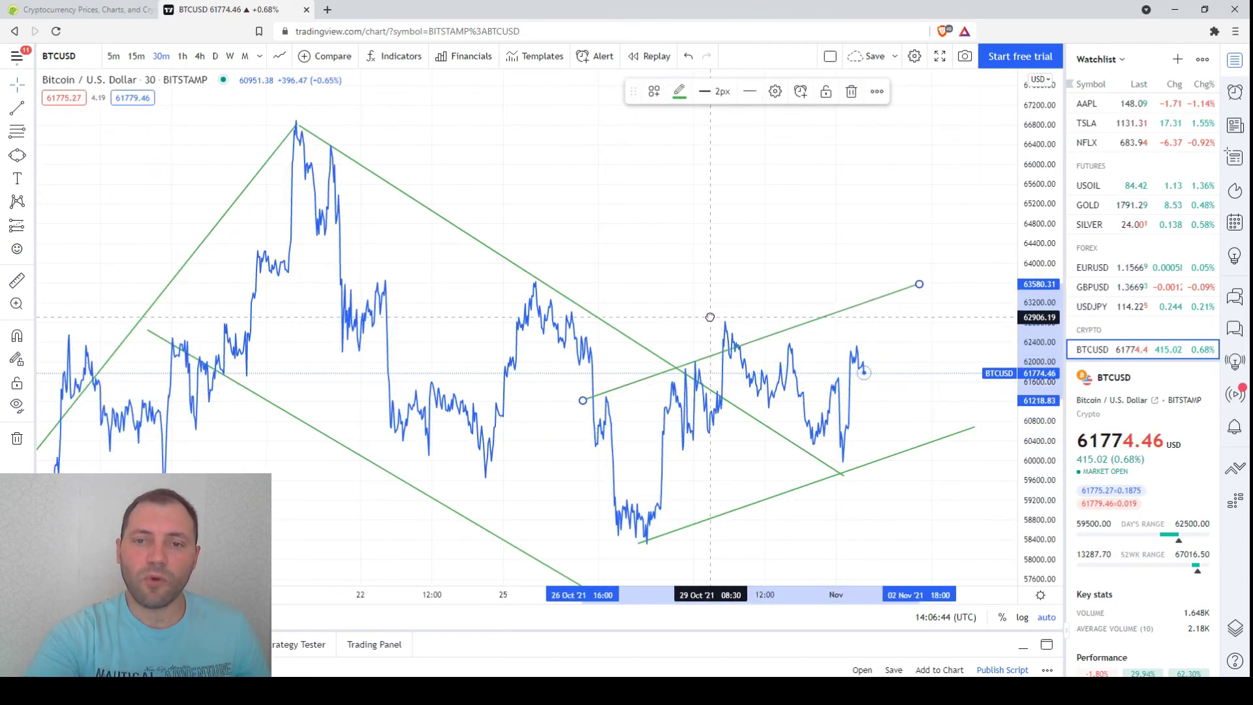
scroll(821, 371, "up", 1)
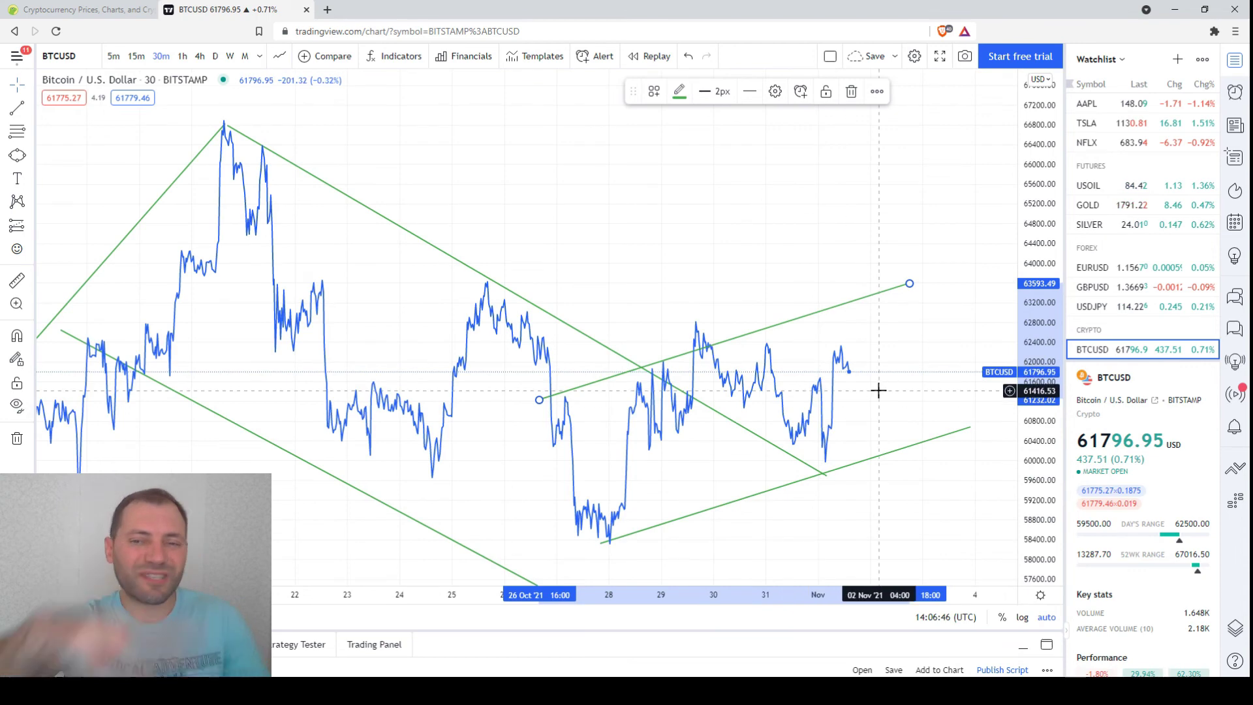
scroll(873, 429, "down", 1)
scroll(873, 429, "down", 1)
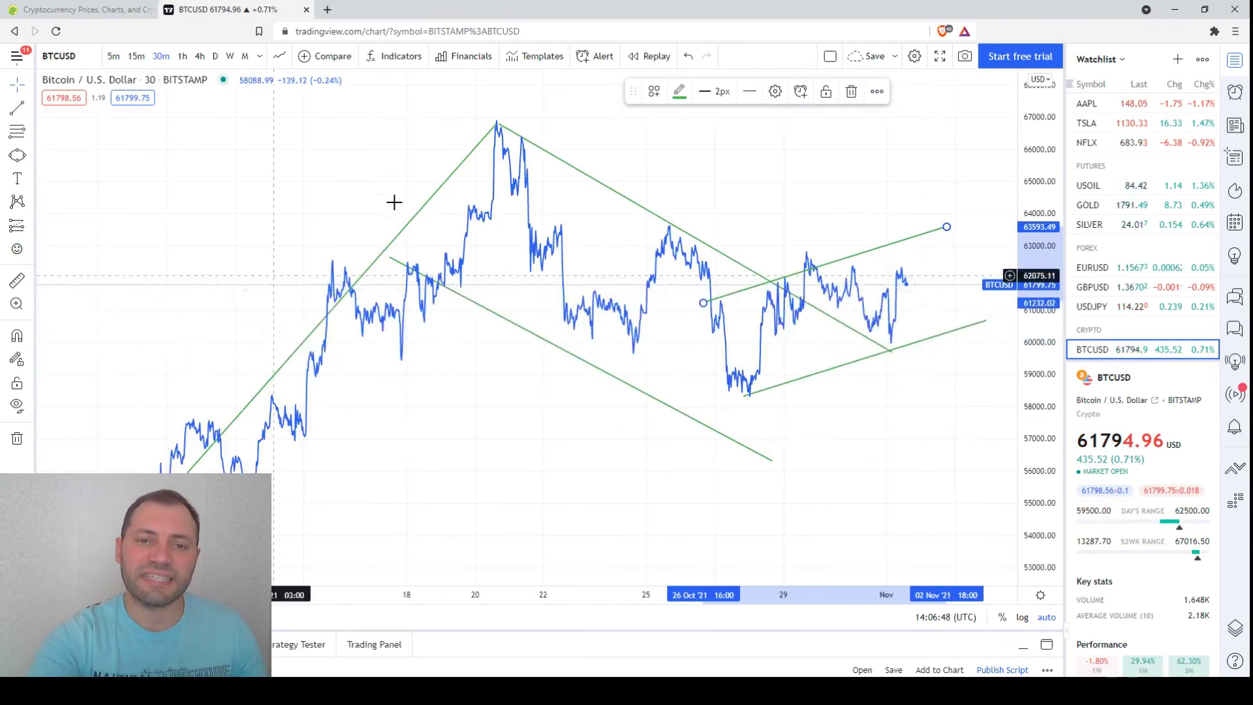
scroll(810, 430, "up", 2)
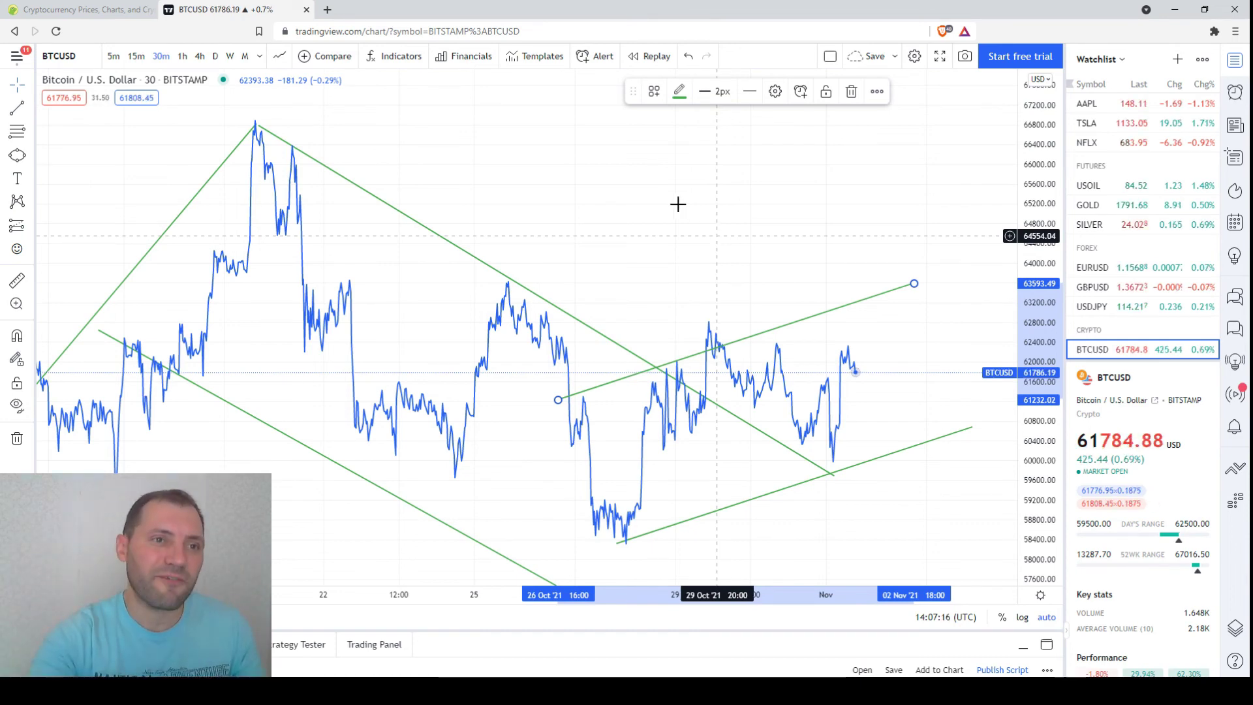
Step: Switch to the 5-minute chart and draw a falling trend line over the late-October highs, ending 1 Nov '21 at about 61380
left_click(118, 59)
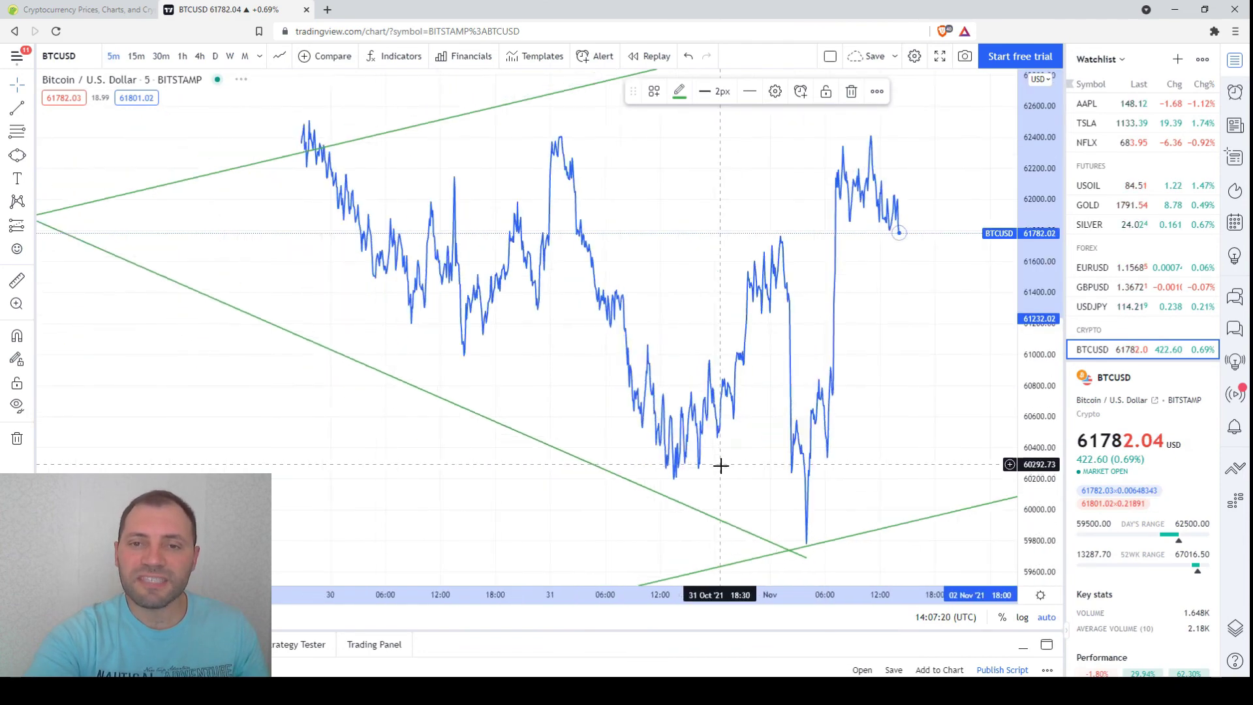
scroll(721, 467, "down", 3)
left_click_drag(576, 467, 484, 462)
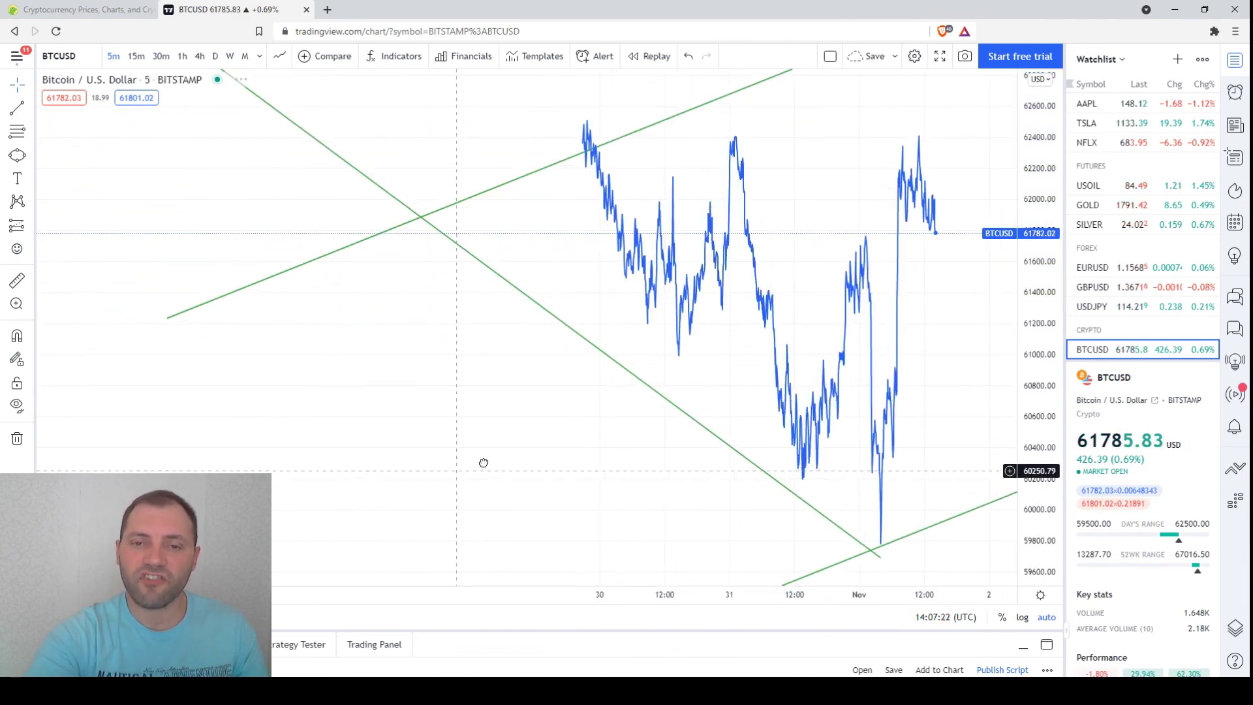
scroll(728, 462, "down", 3)
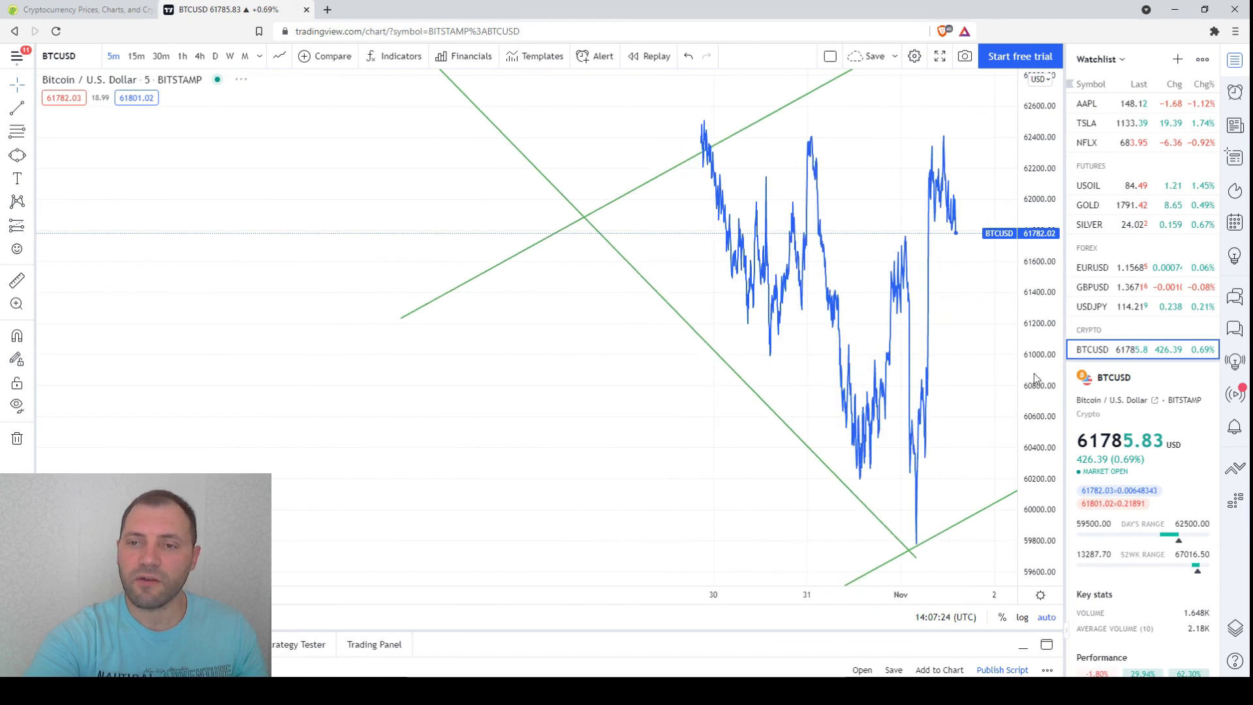
scroll(672, 454, "up", 5)
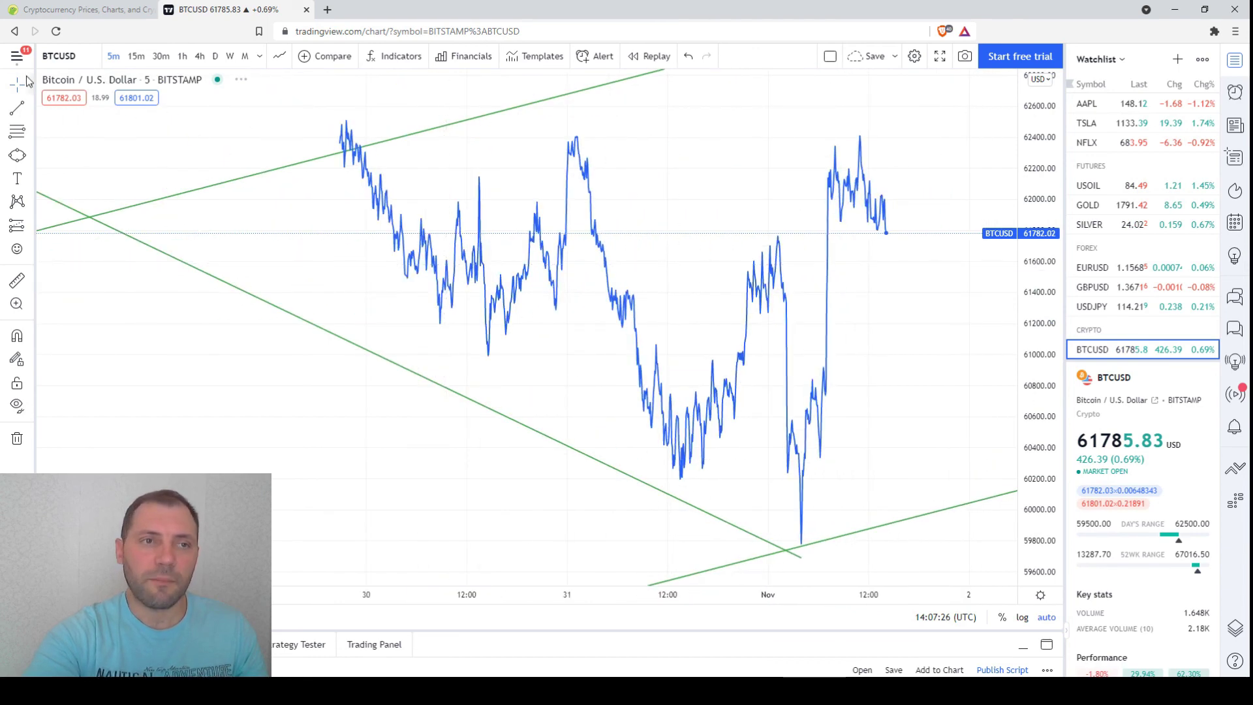
left_click(351, 108)
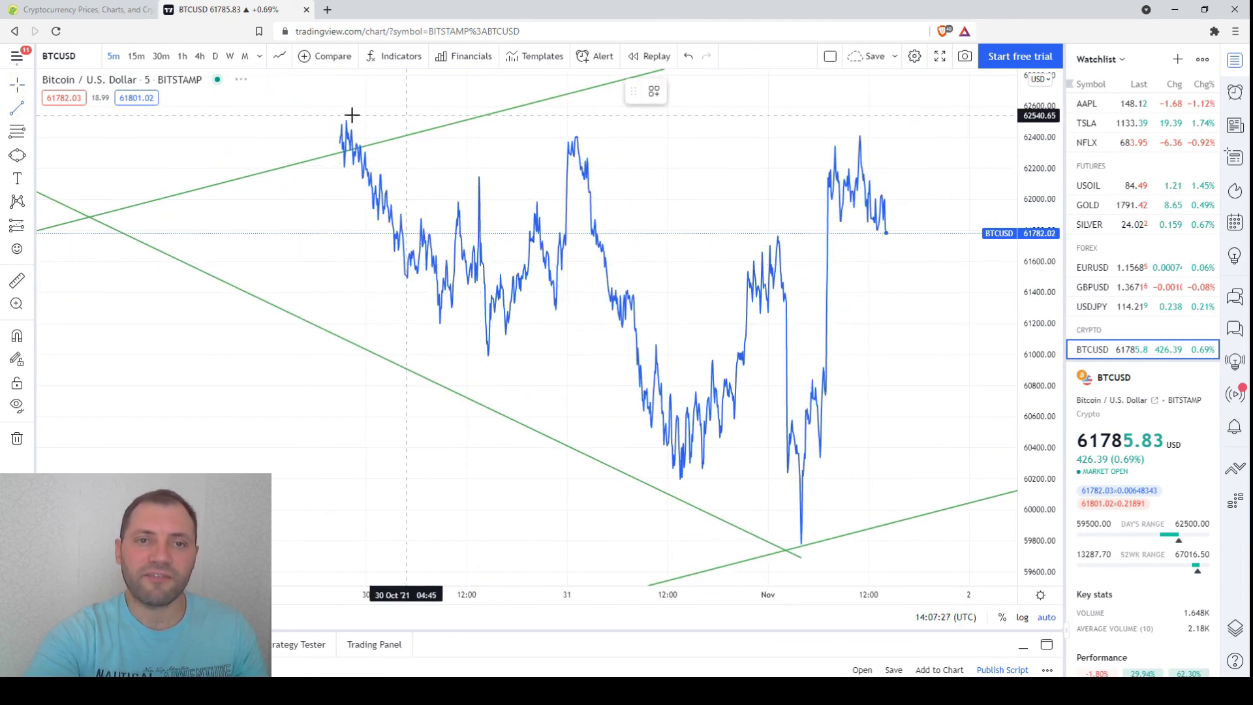
left_click(919, 296)
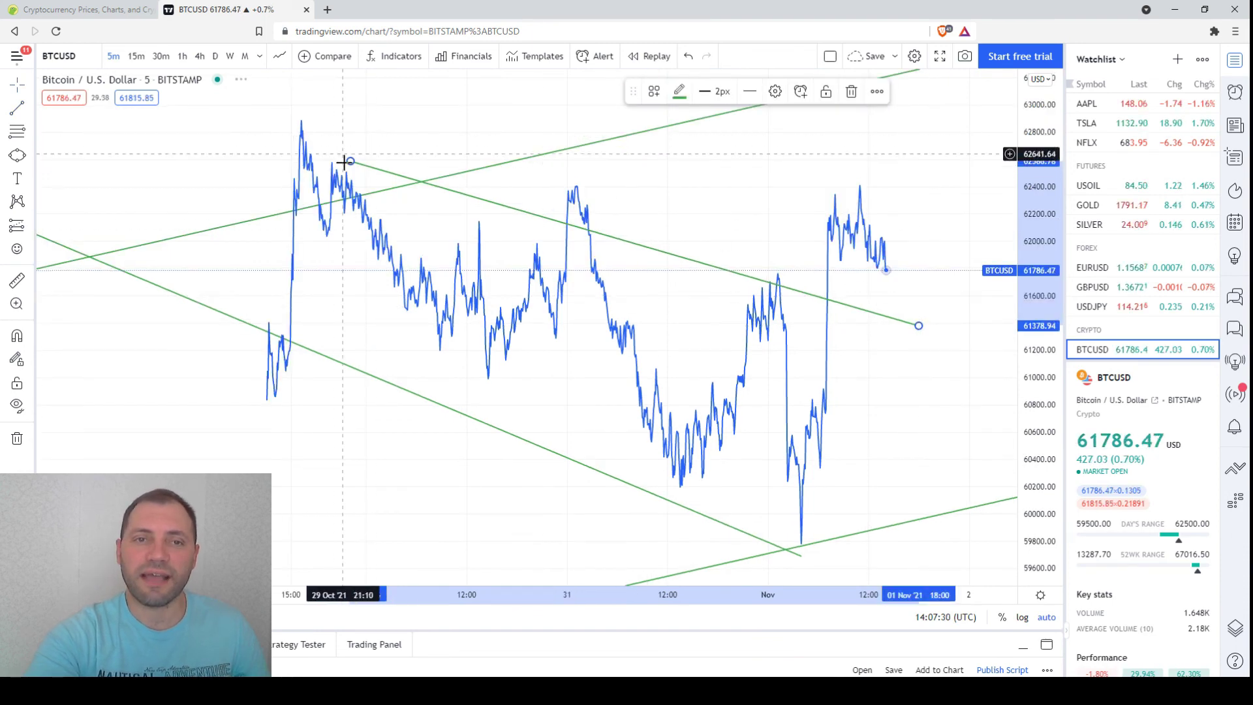
Step: Adjust the falling trend line to start on 29 Oct '21 at about 62900 and end on 1 Nov '21 at about 61680
left_click(310, 130)
left_click_drag(345, 164, 310, 126)
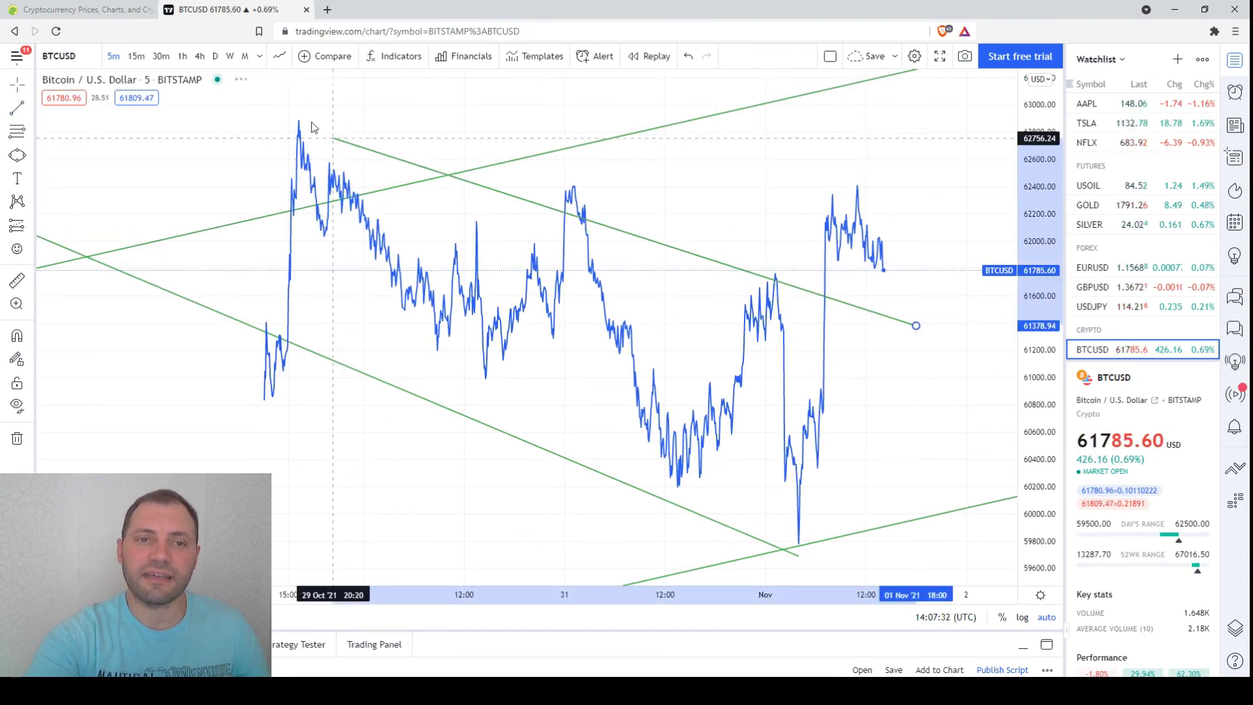
left_click_drag(916, 249, 918, 226)
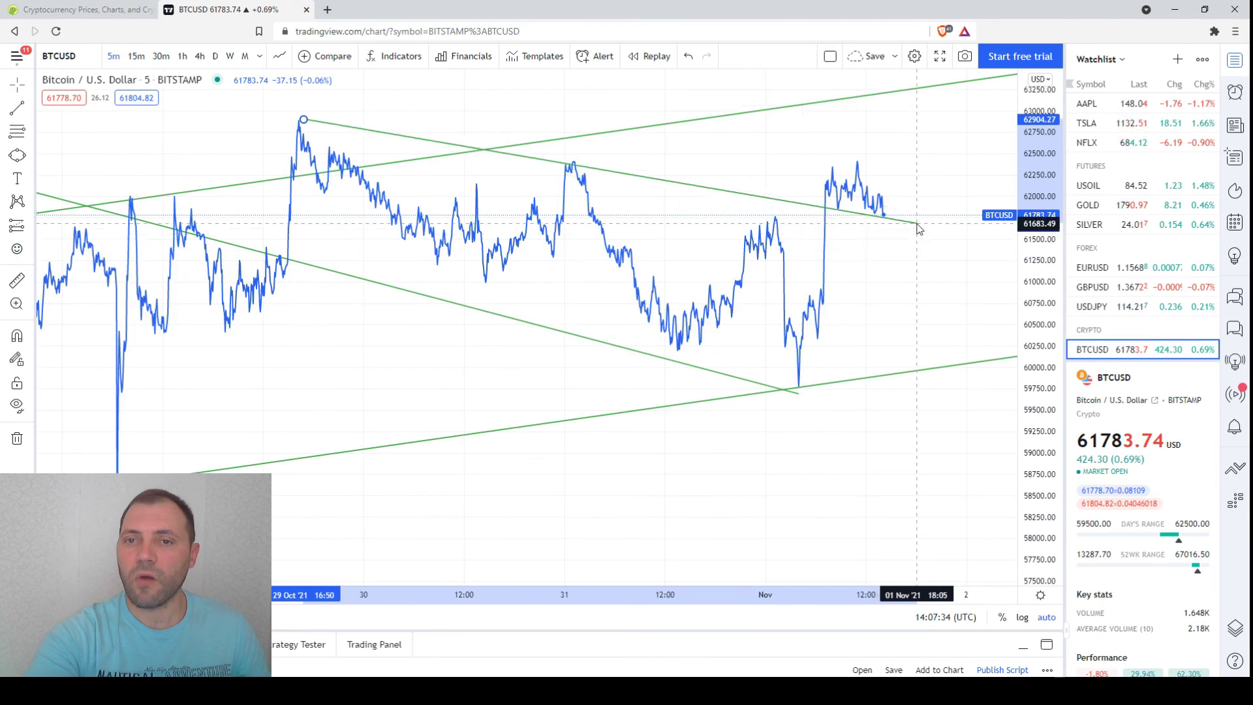
Step: Place a parallel copy of the falling trend line below it, from 29 Oct '21 at about 61220 to 1 Nov '21 at about 60010
left_click_drag(668, 183, 615, 347)
scroll(687, 233, "down", 5)
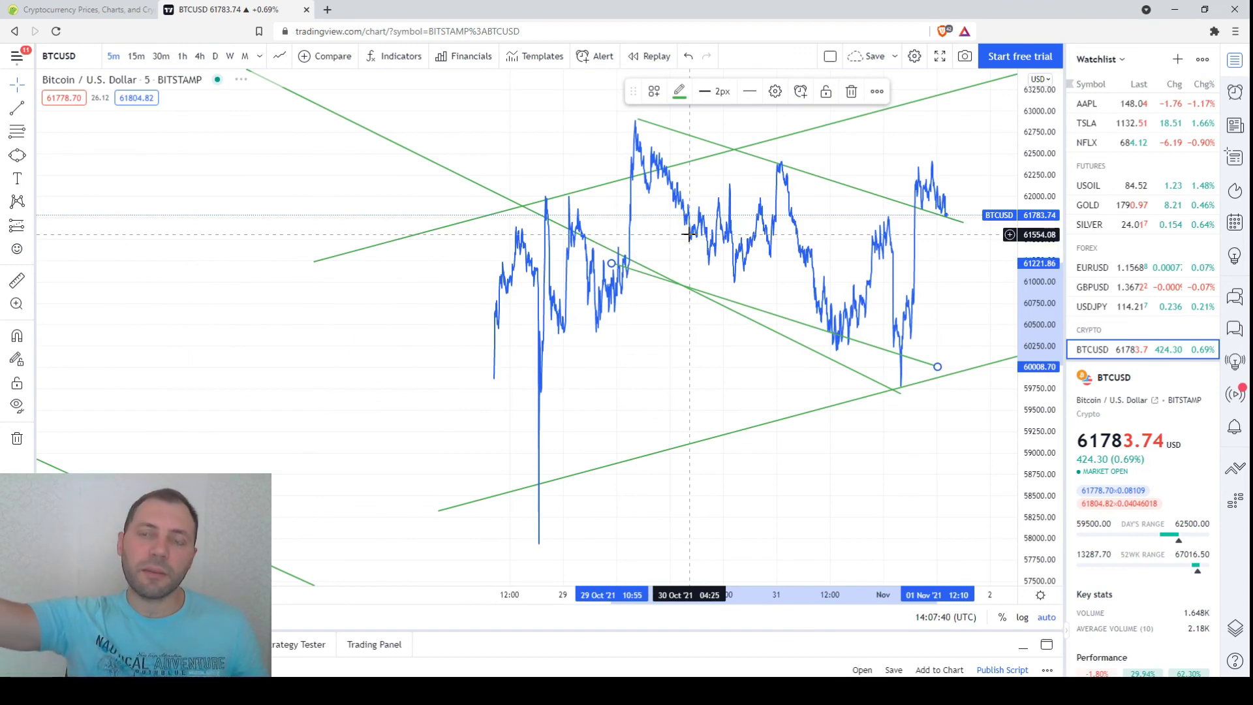
scroll(688, 234, "up", 5)
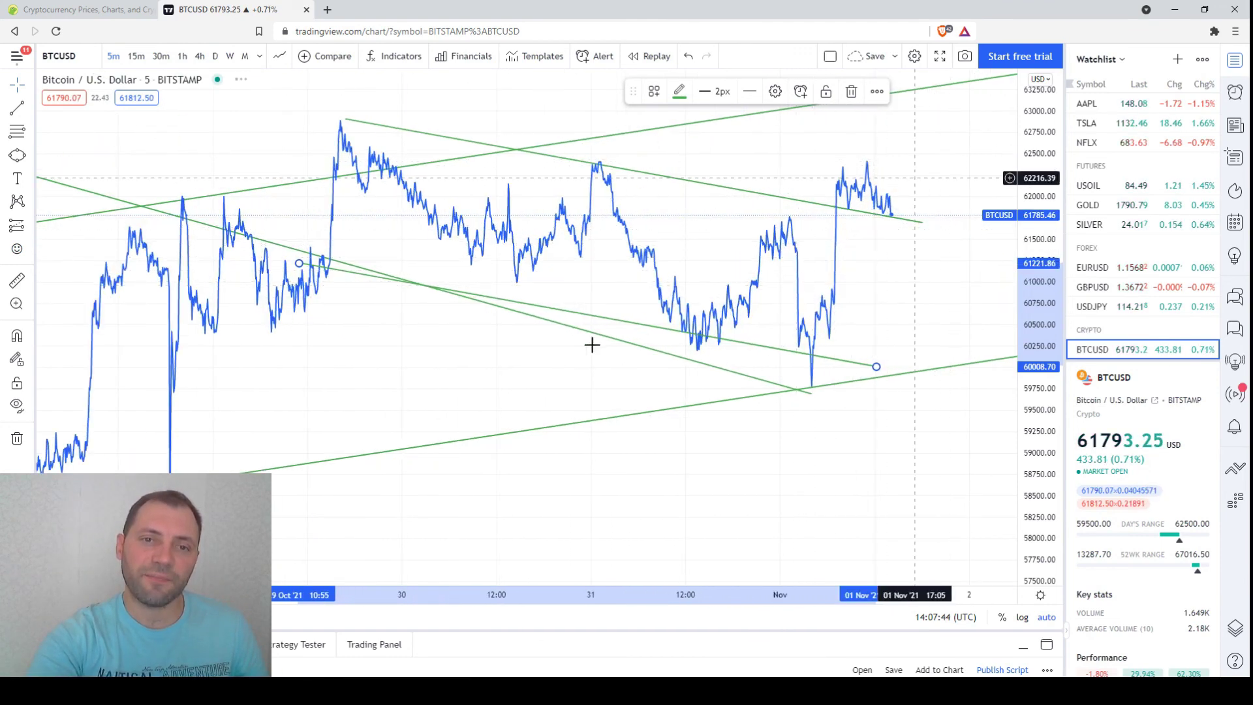
Step: Switch to the 4-hour chart and review the October rise together with all drawn channels
left_click(169, 60)
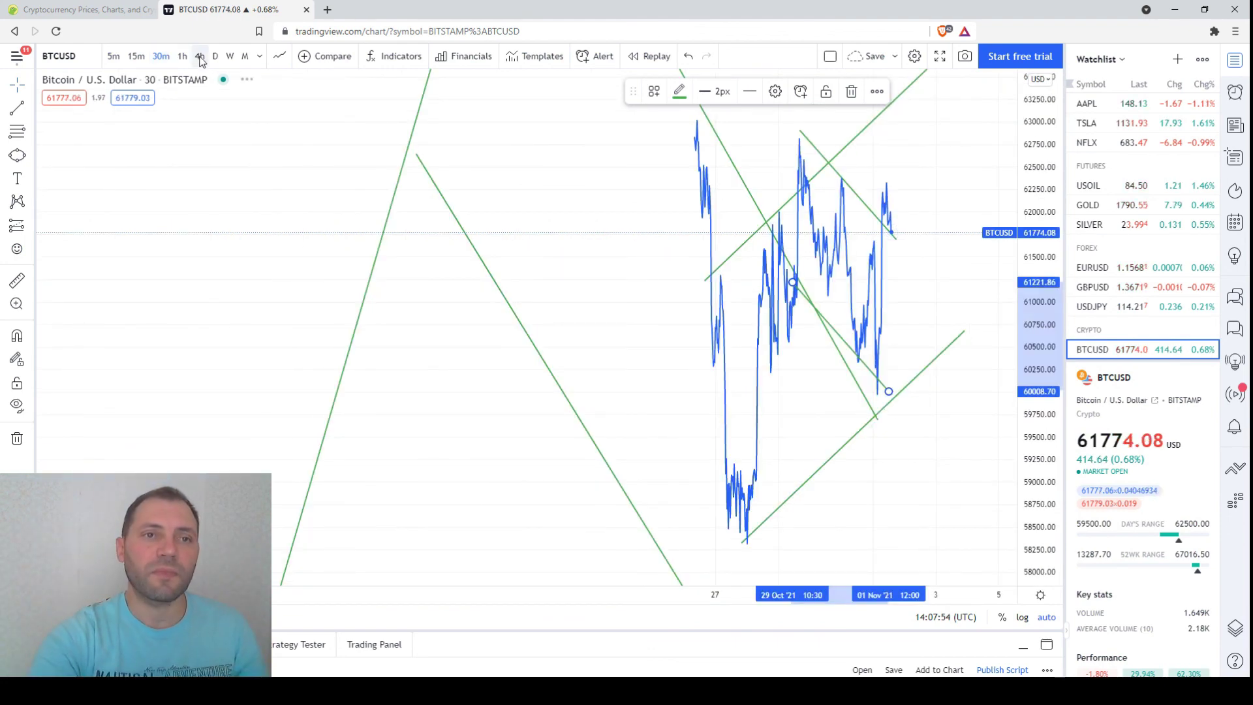
left_click(200, 57)
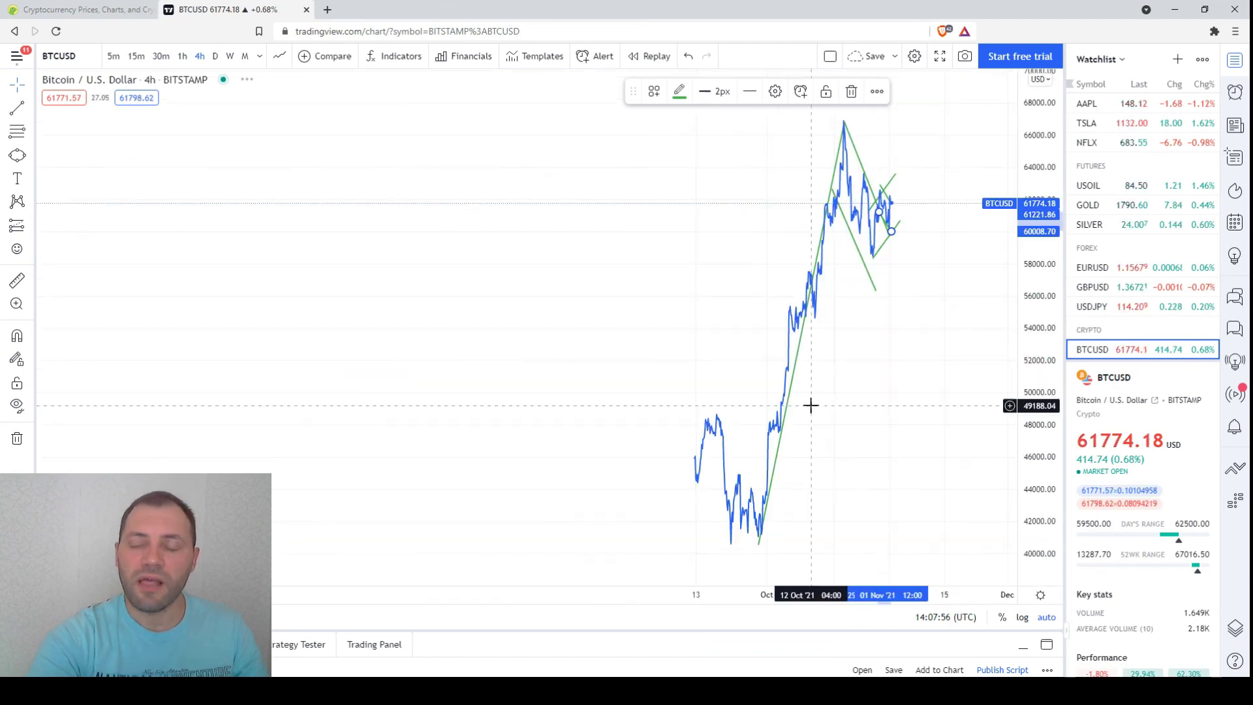
scroll(810, 405, "up", 5)
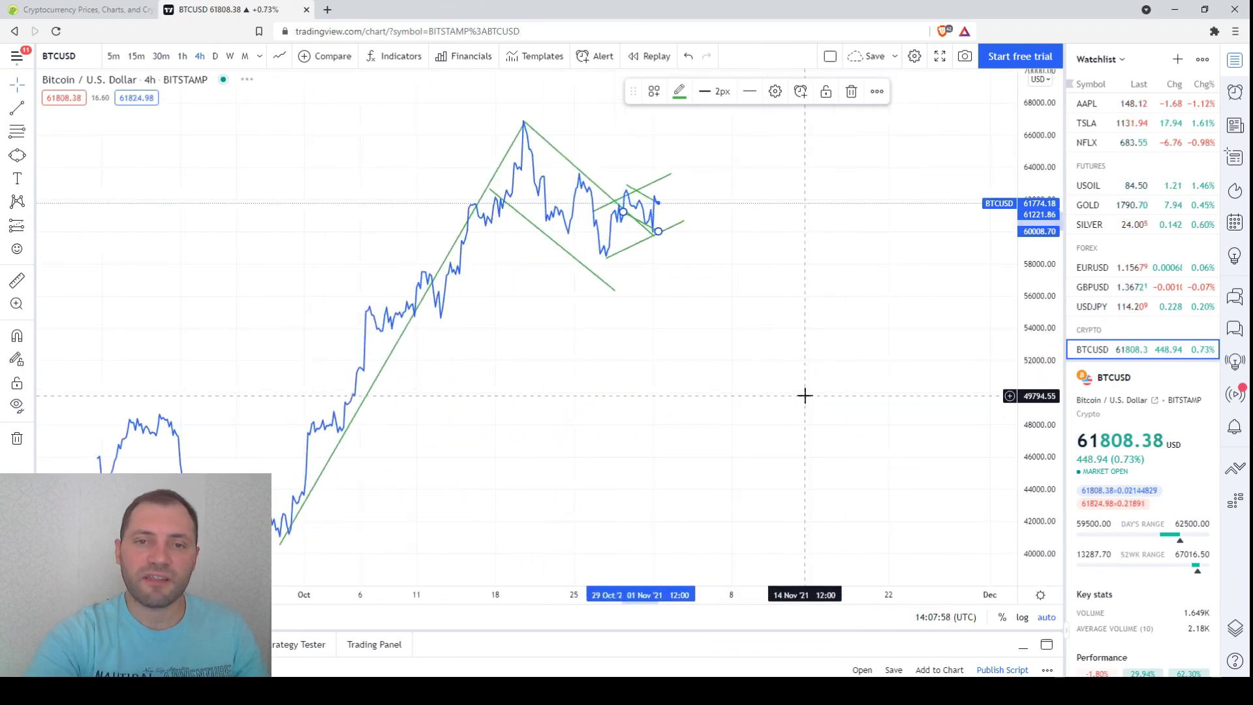
scroll(739, 405, "up", 3)
left_click_drag(739, 405, 998, 407)
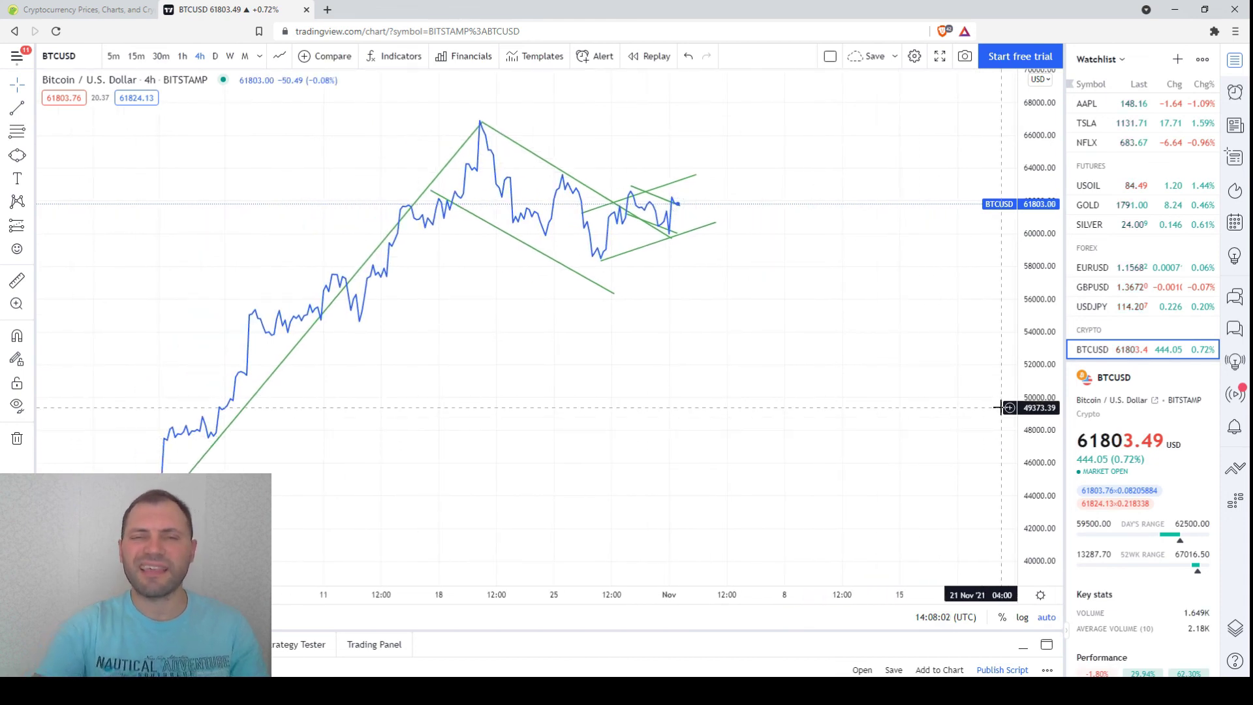